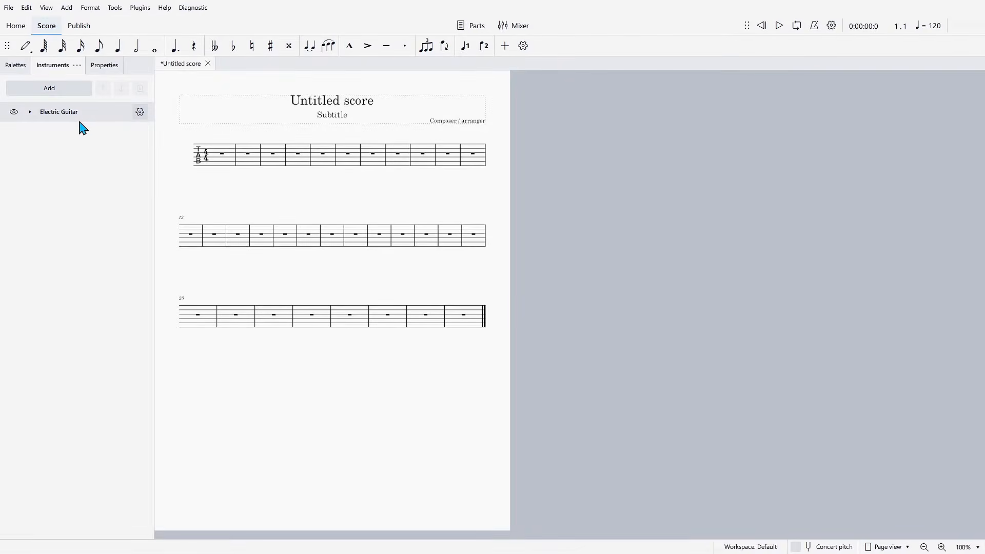
- Create a linked staff from the Electric Guitar's tablature staff and change the original staff's type to Standard
click(30, 112)
click(99, 132)
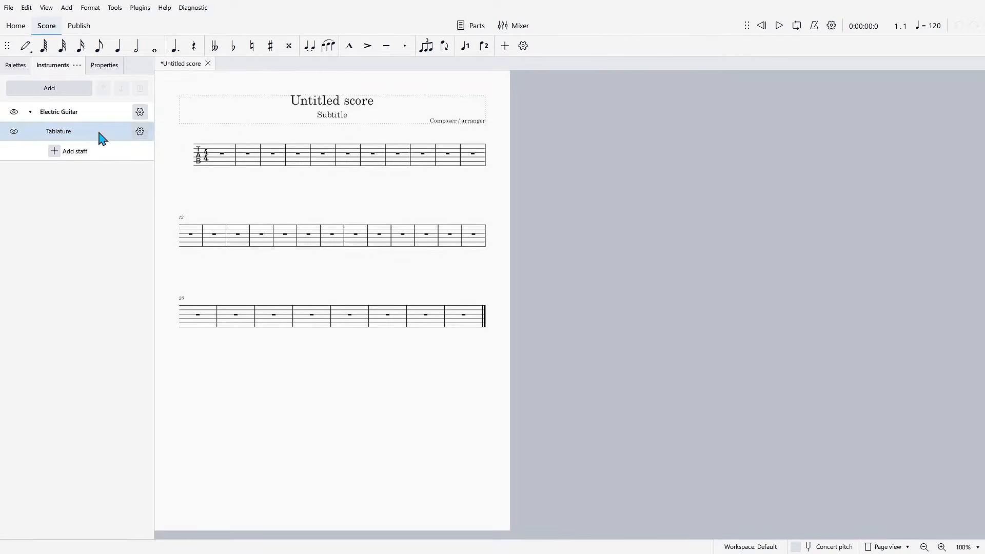
click(140, 132)
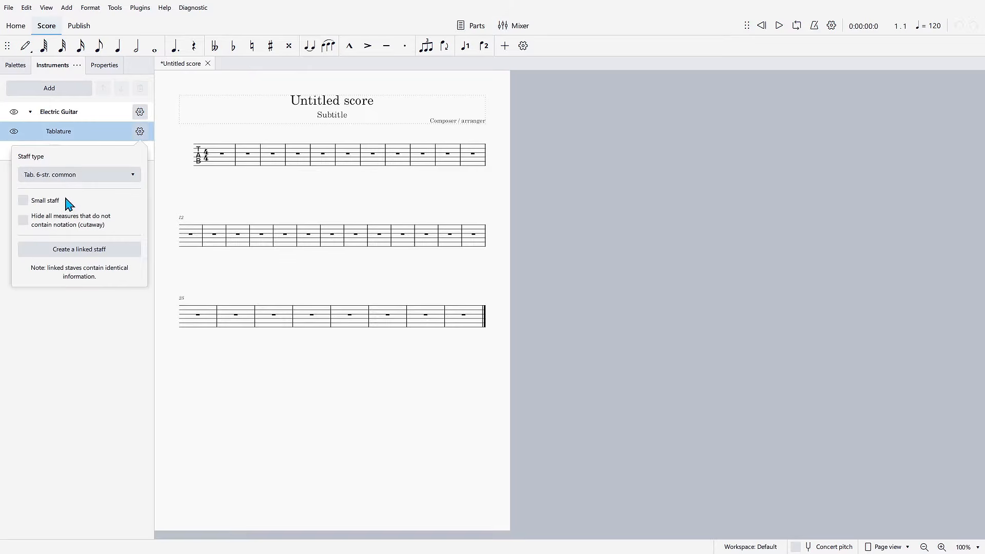
click(88, 251)
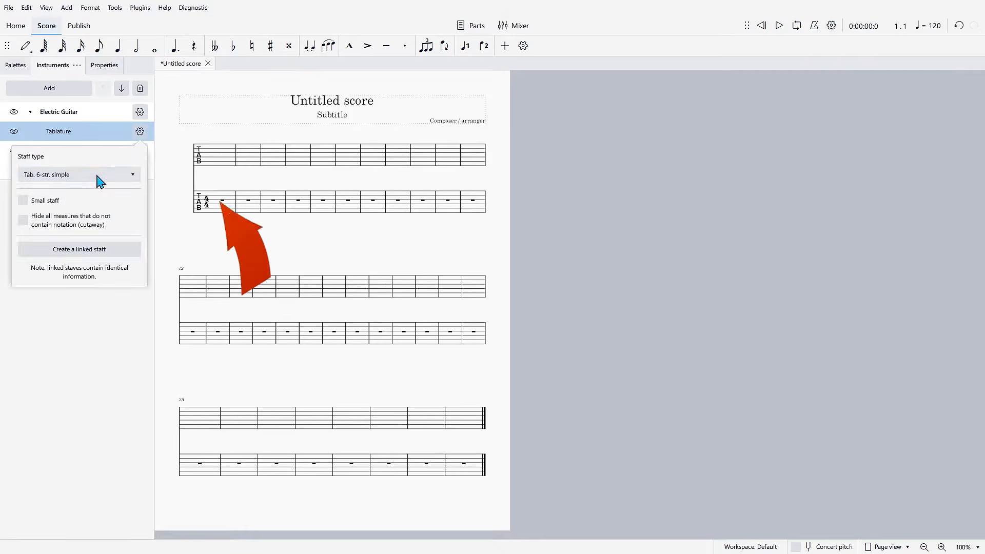
click(99, 180)
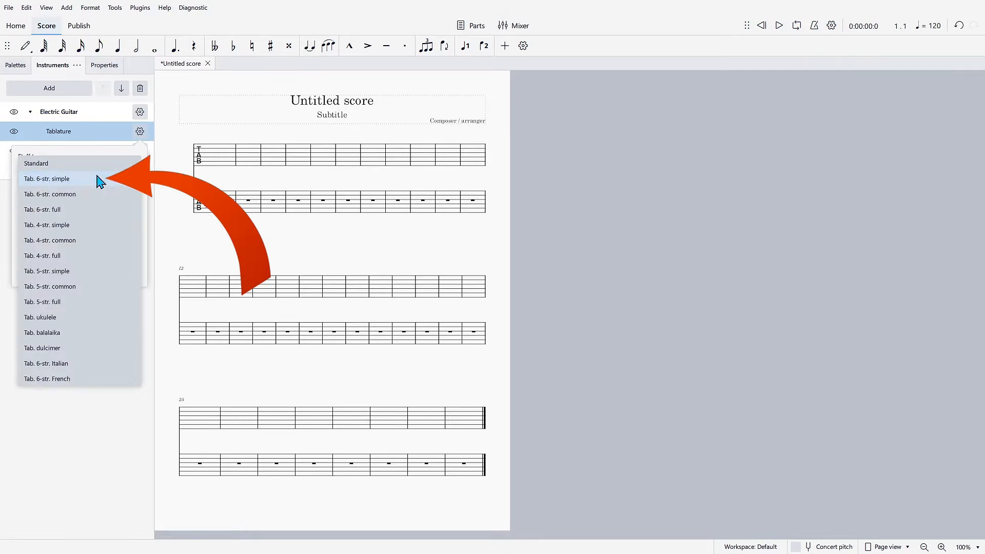
click(51, 164)
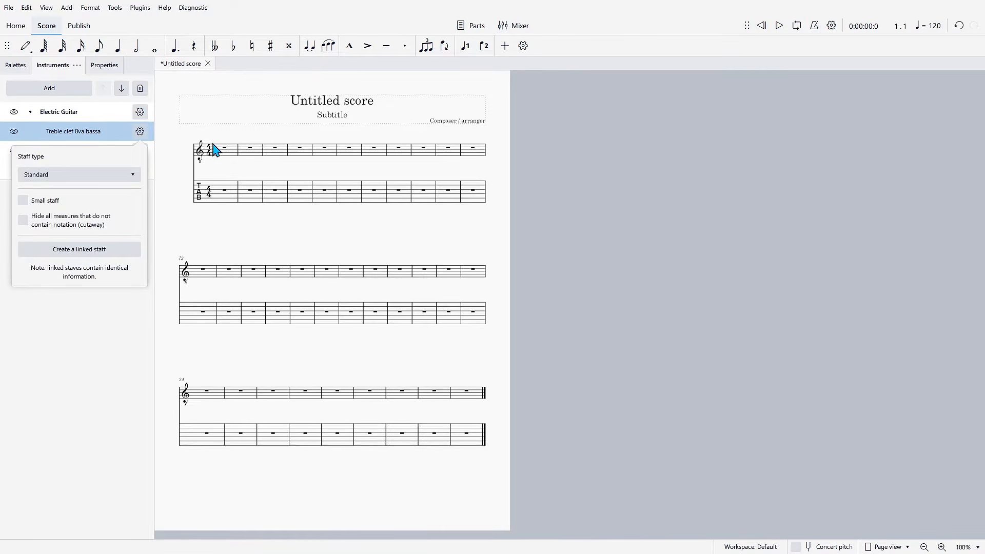
- Set the Electric Guitar's linked tablature staff type to Tab. 6-str. simple
click(88, 113)
click(139, 151)
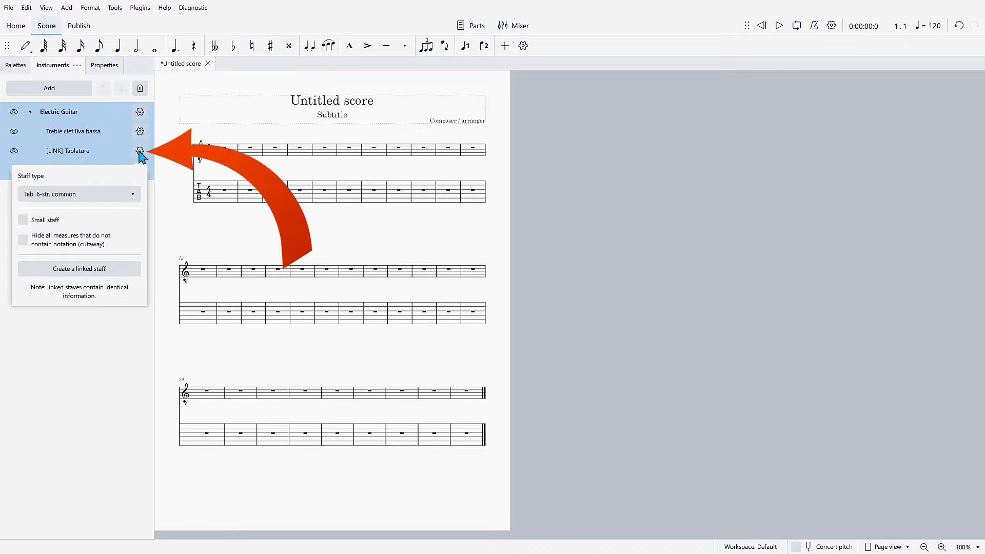
click(89, 197)
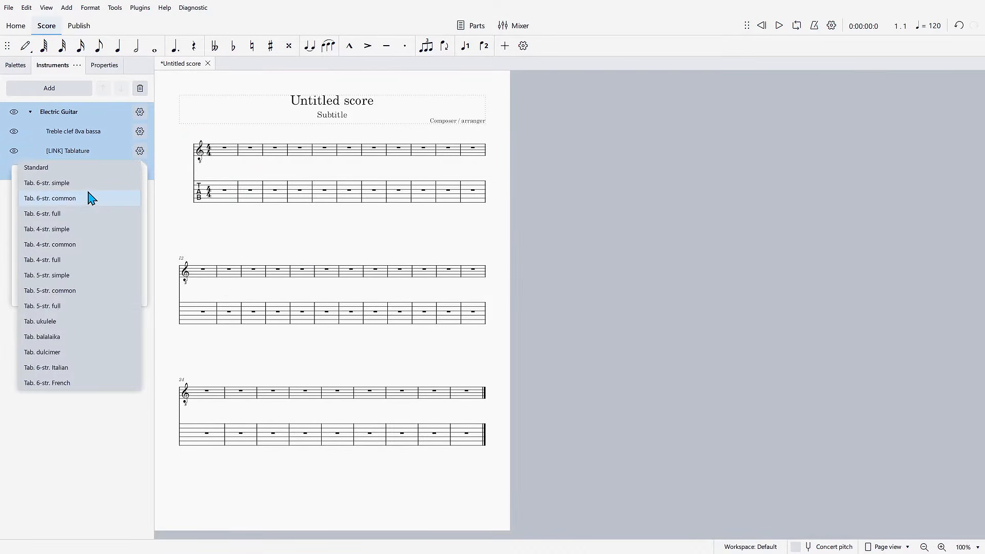
click(53, 186)
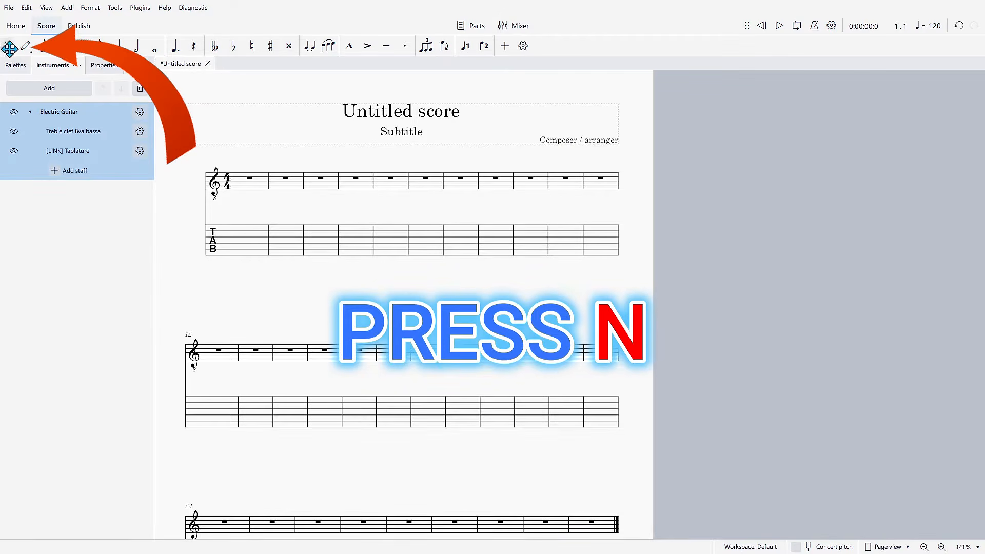
- In note input mode, place a quarter note on the third tablature string in measure 2 and enter frets 8, 9, 0 and 3
click(26, 49)
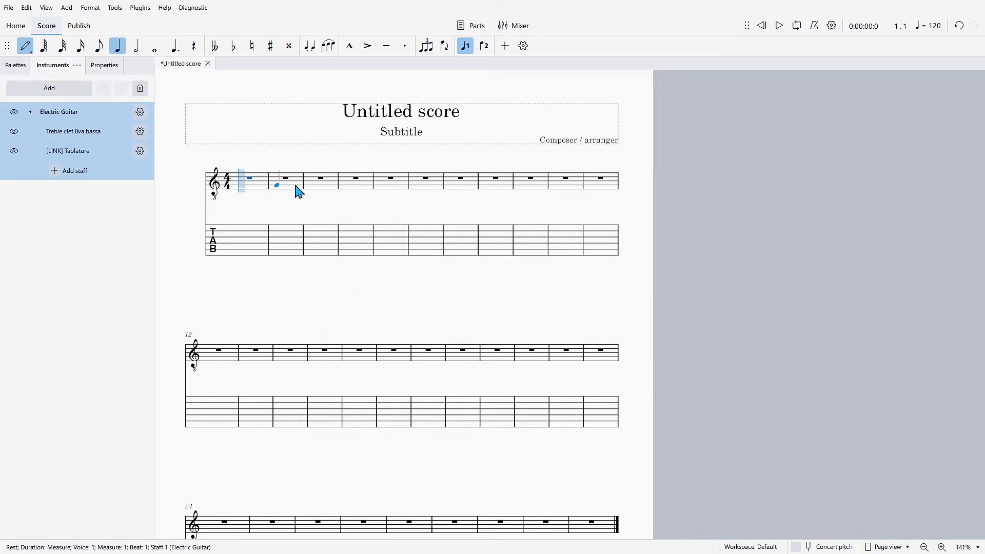
click(295, 239)
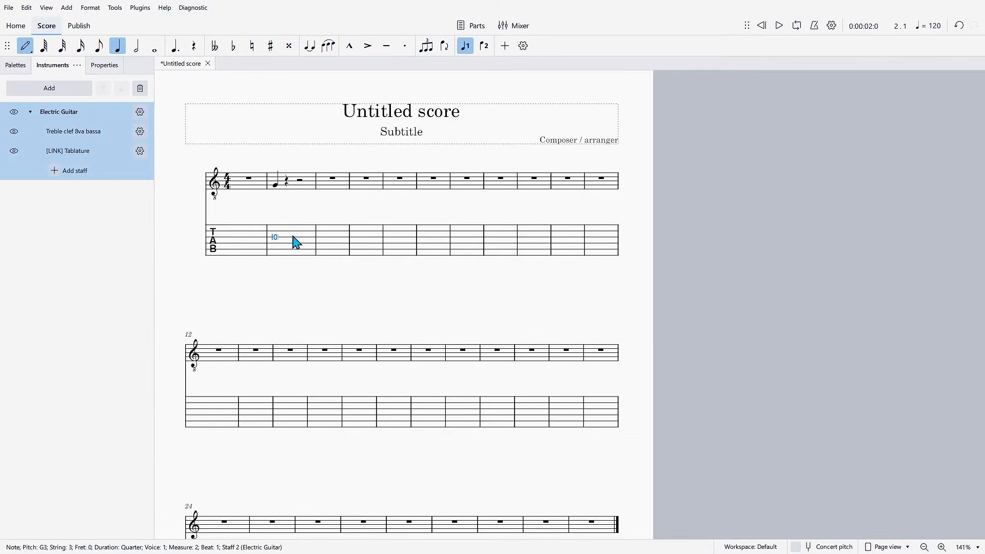
key(8)
key(9)
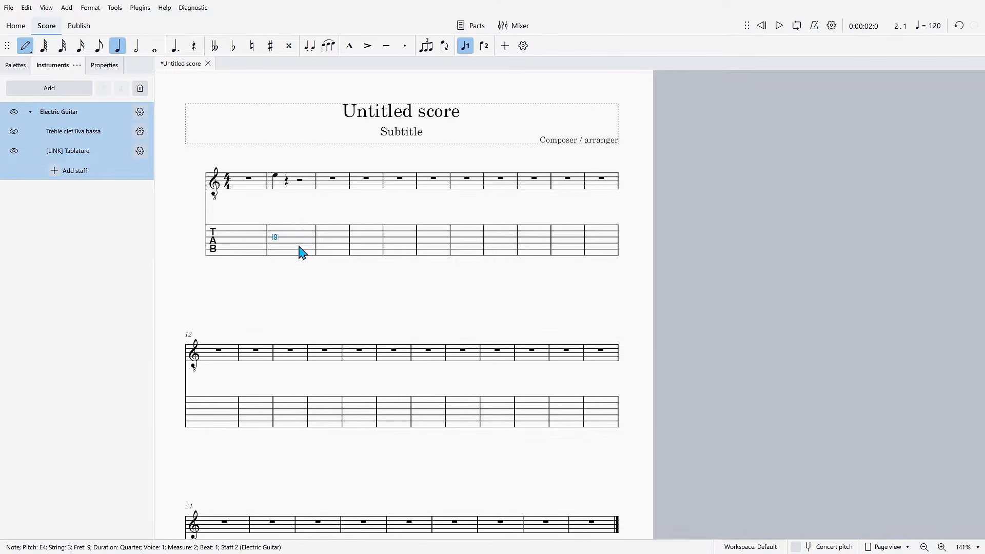
key(0)
key(3)
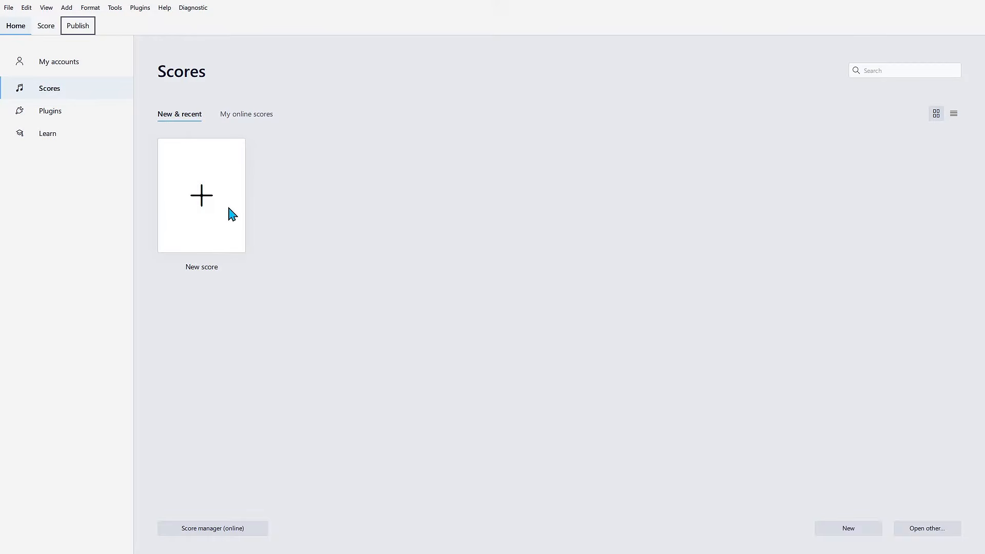
- Start a new score, search the instruments for "guitar" and add Electric Guitar (tablature) to it
click(9, 8)
click(487, 258)
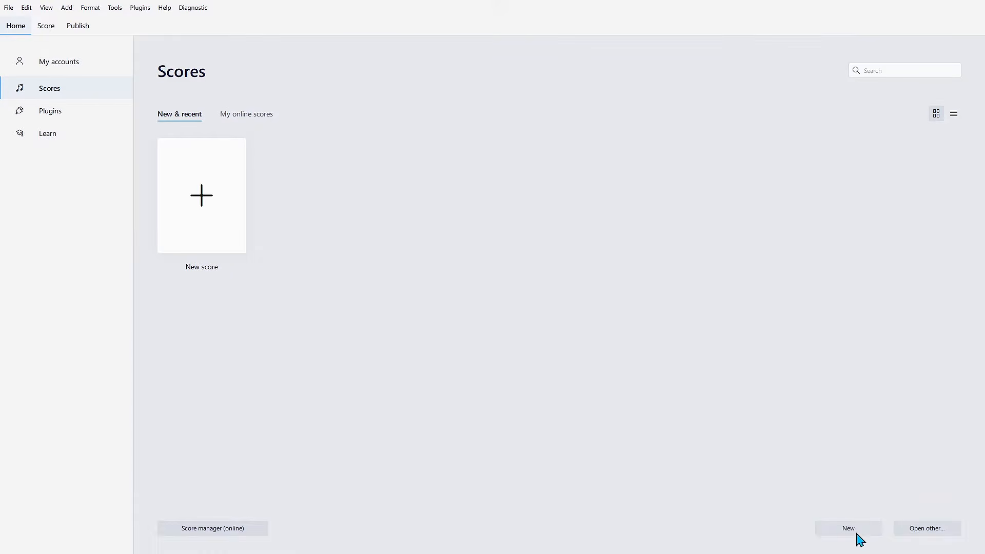
click(207, 198)
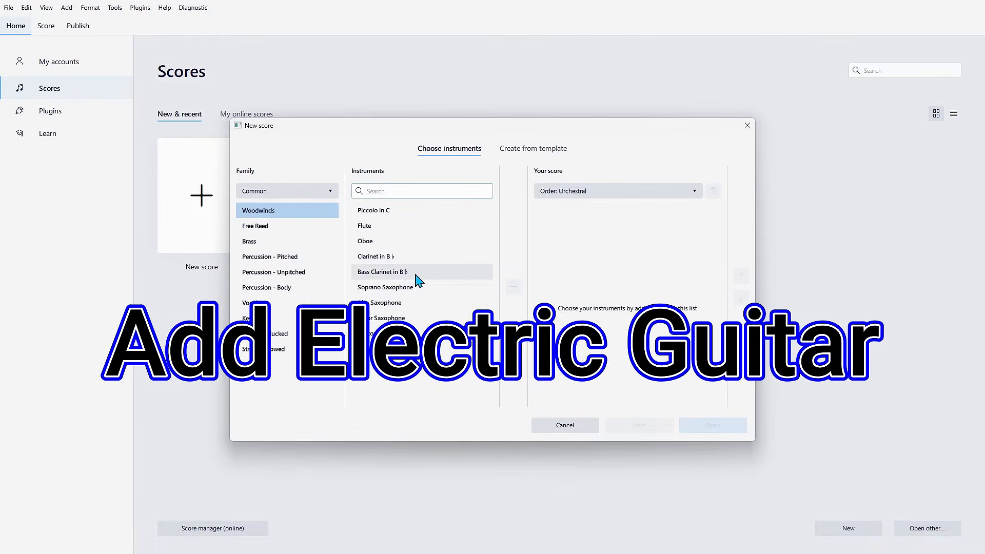
text(guitar)
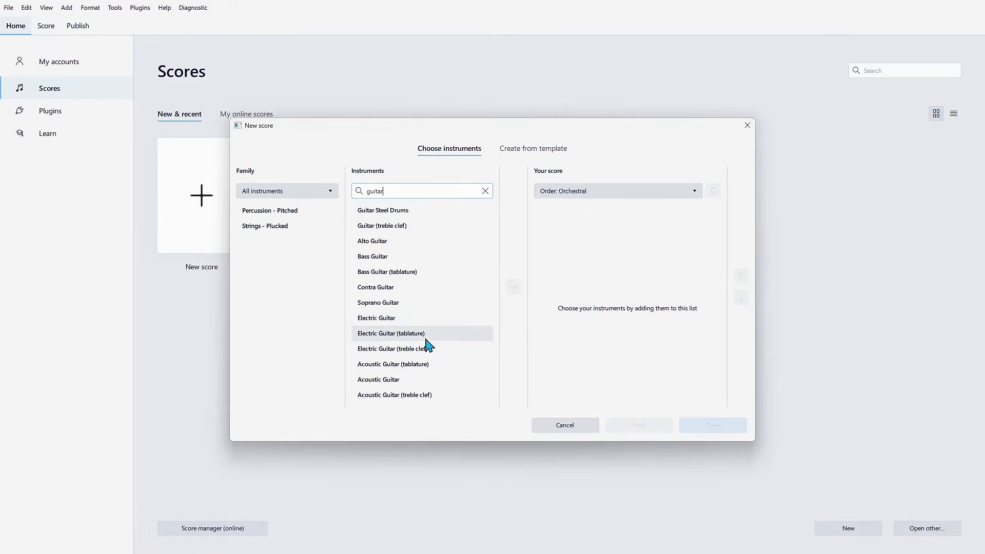
click(388, 334)
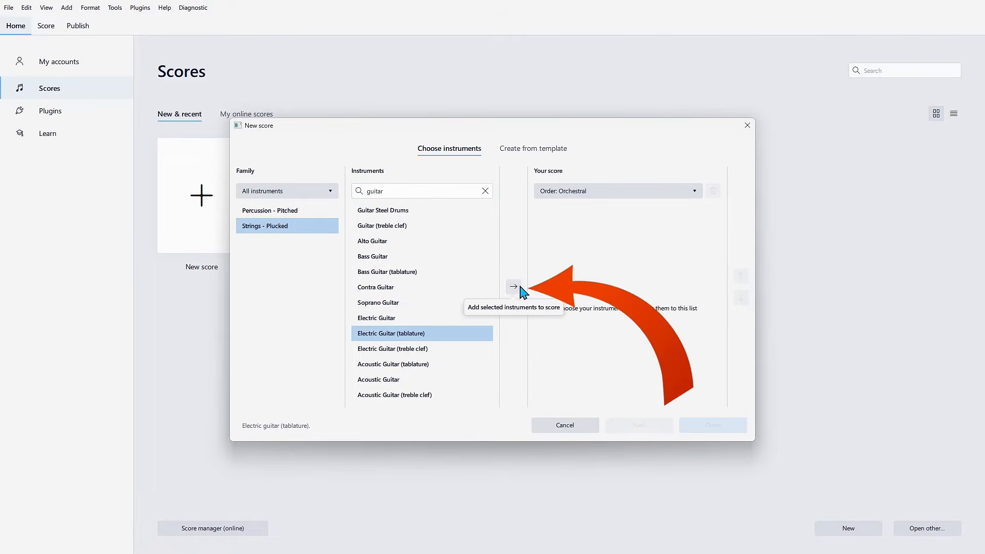
click(514, 286)
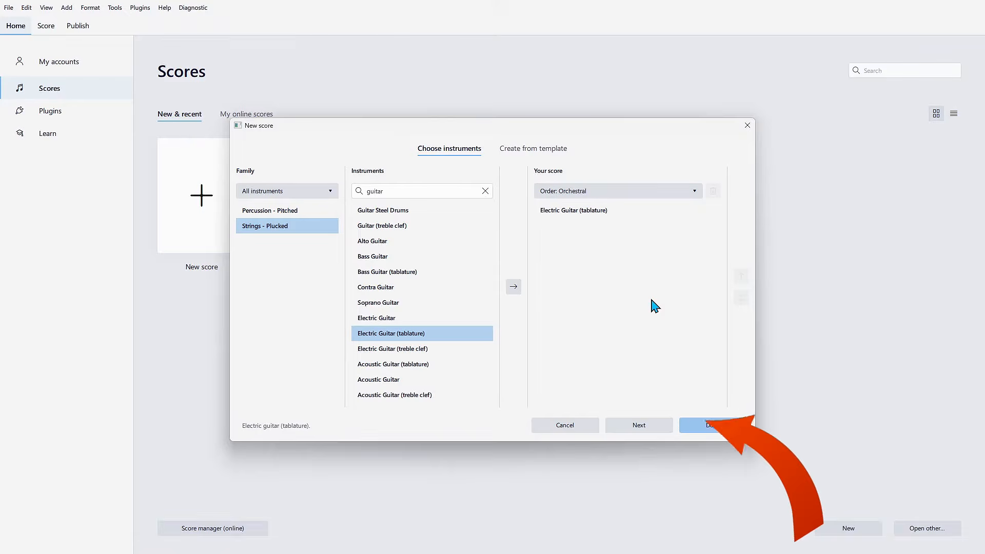
- Review the key signature, time signature, tempo, measures and title settings, and create the score with the defaults
click(633, 426)
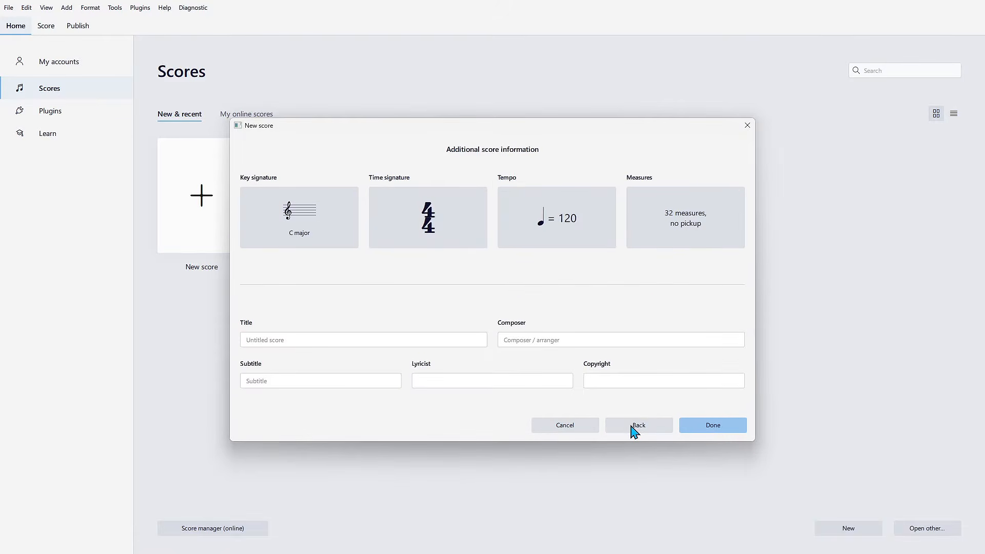
click(306, 230)
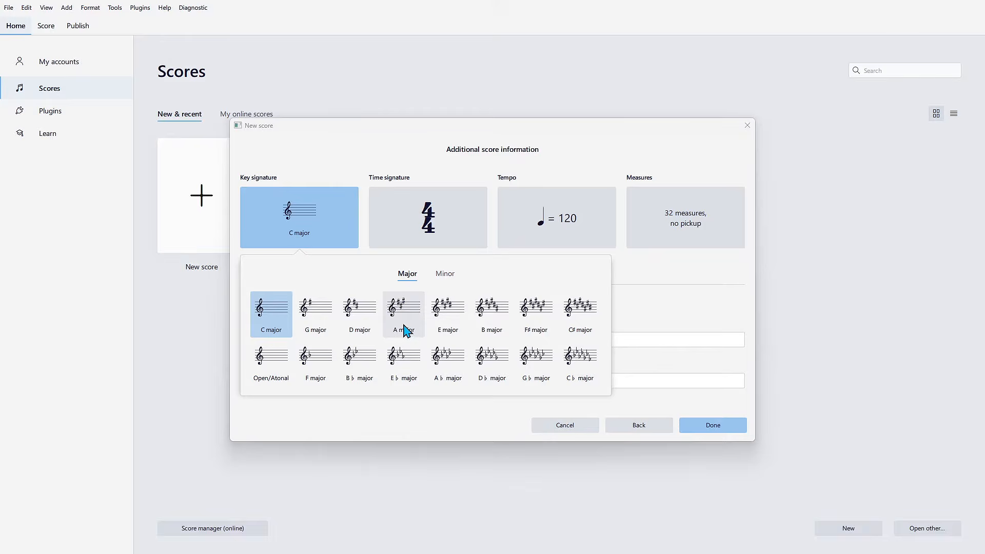
click(416, 238)
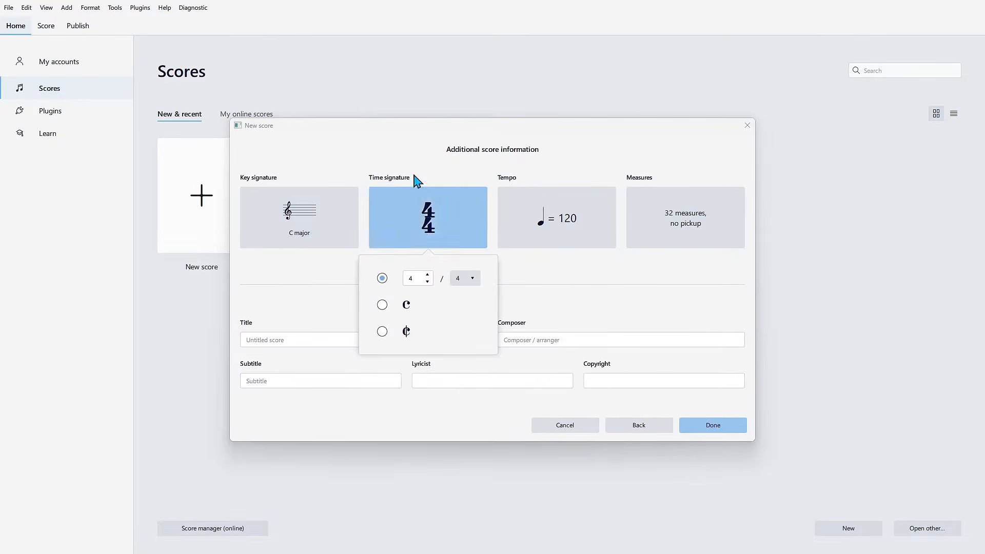
click(543, 242)
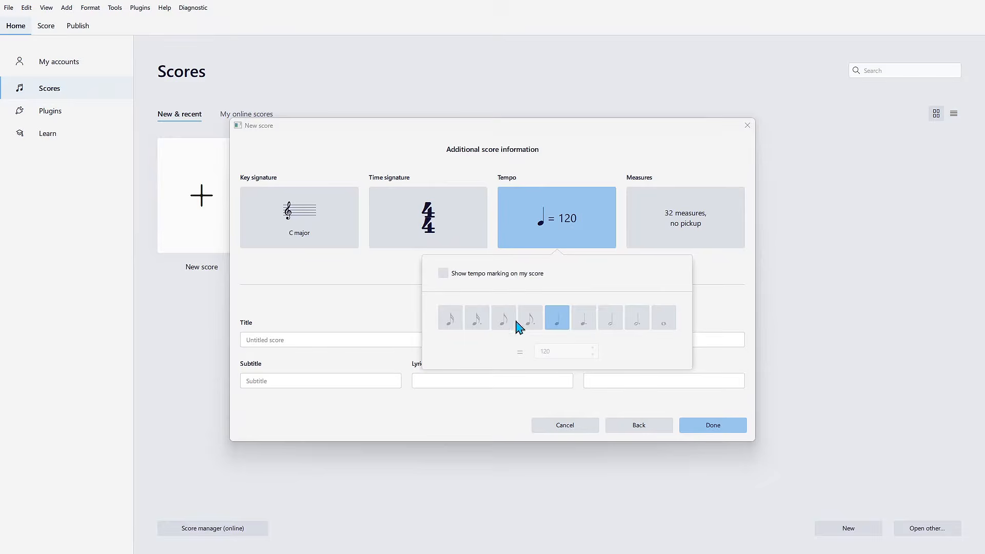
click(685, 221)
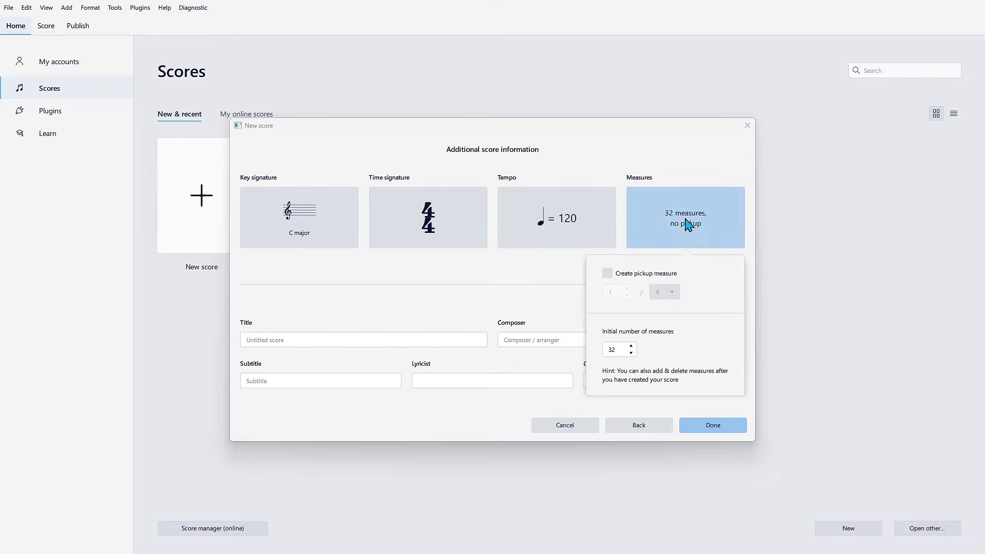
click(373, 338)
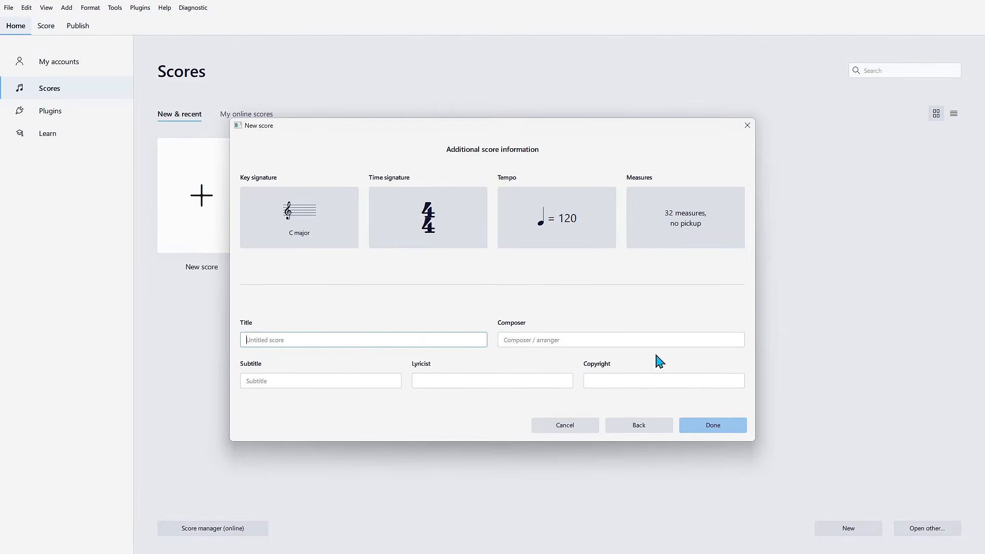
click(642, 428)
click(580, 217)
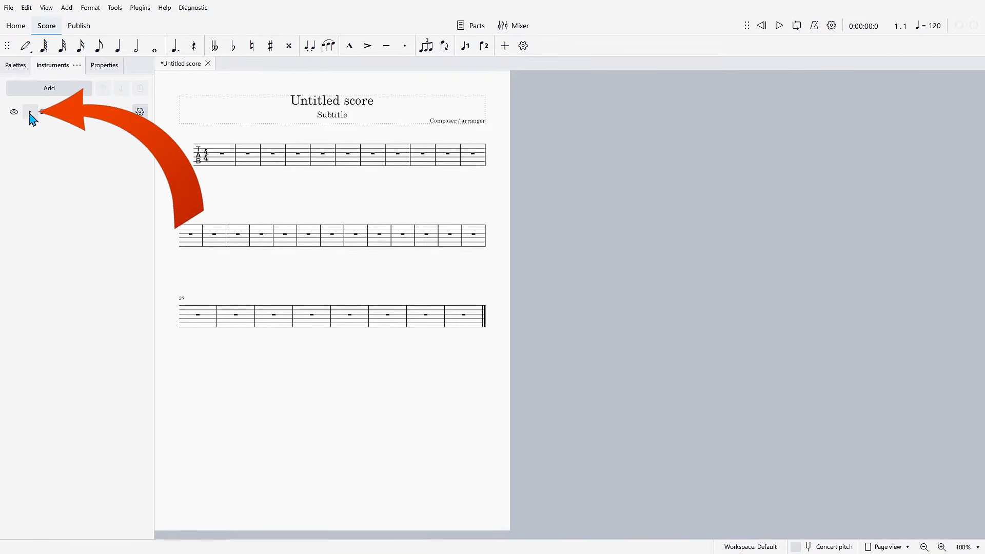
- Expand the Electric Guitar instrument and create a linked staff from its tablature staff
click(139, 112)
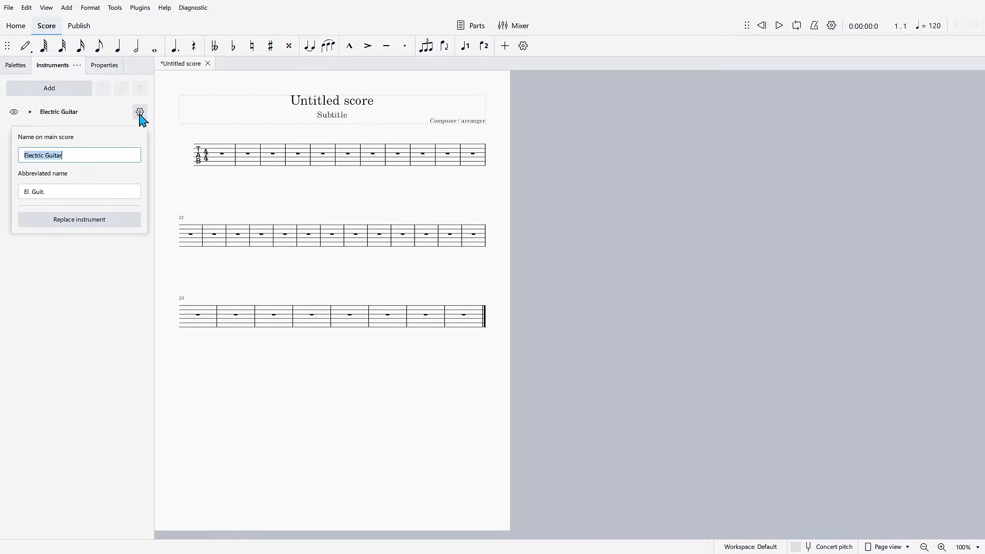
click(141, 112)
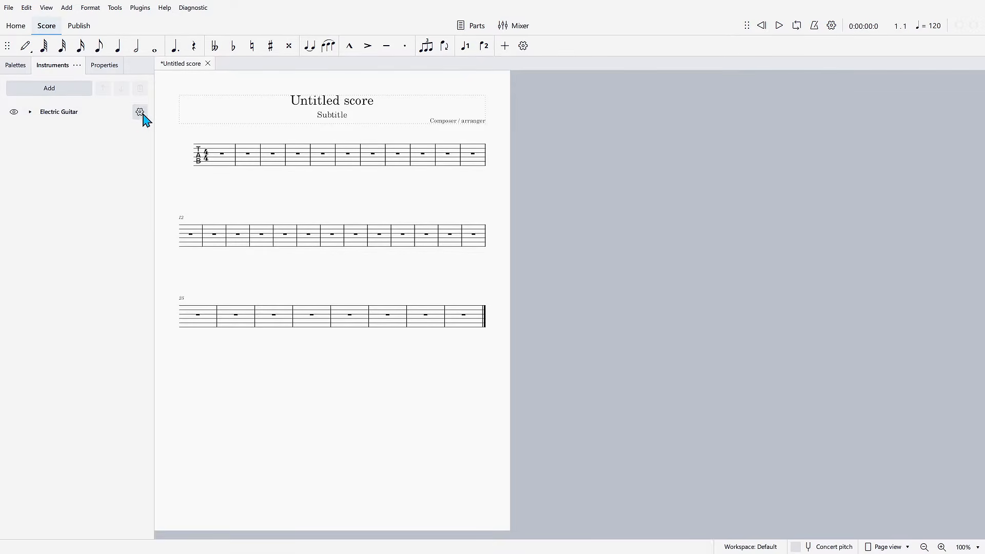
click(31, 112)
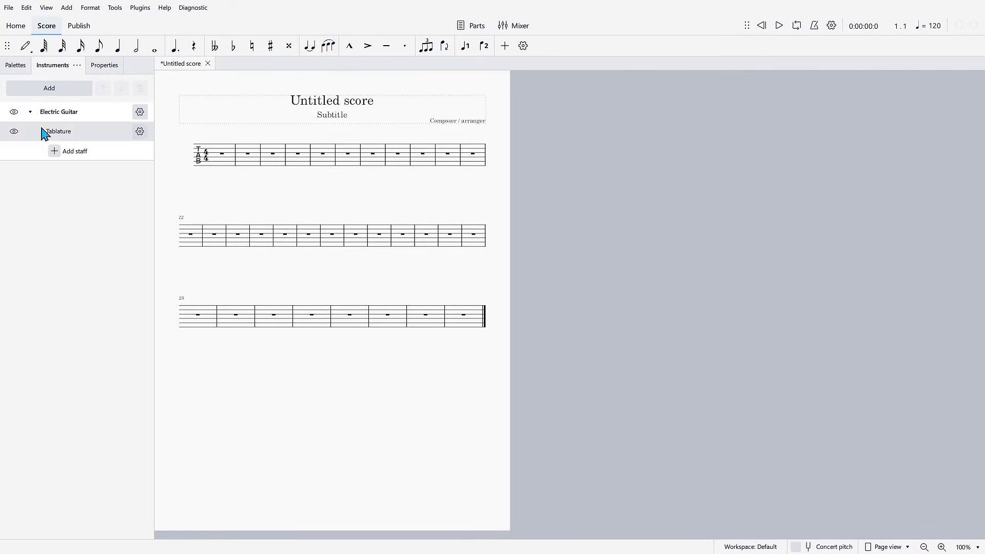
click(99, 136)
click(140, 132)
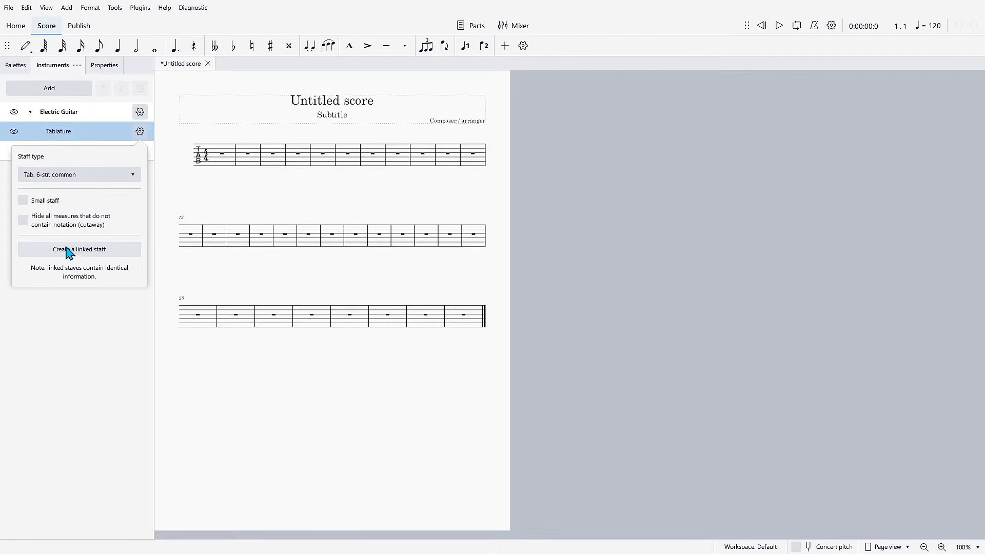
click(88, 249)
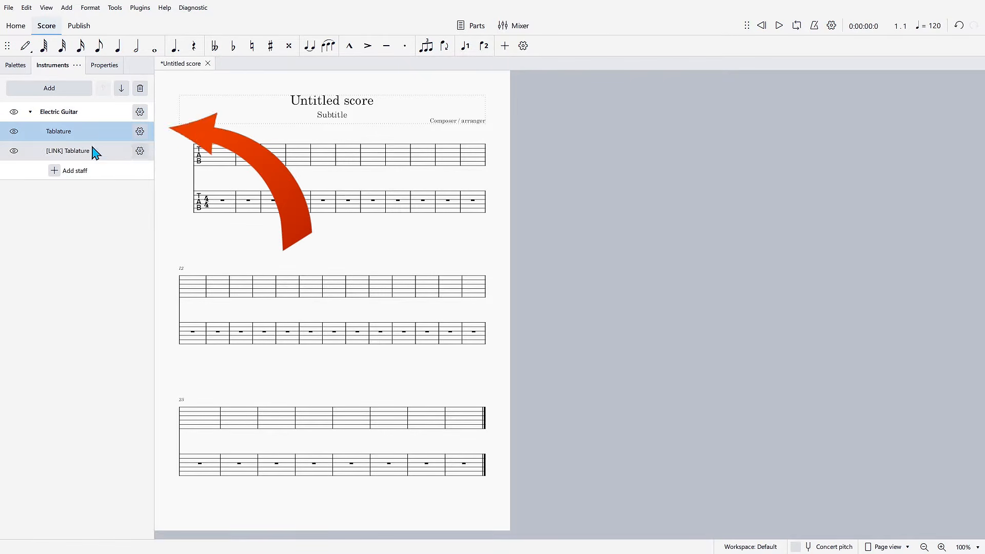
- Change the Electric Guitar's upper tablature staff to the Standard staff type
click(144, 133)
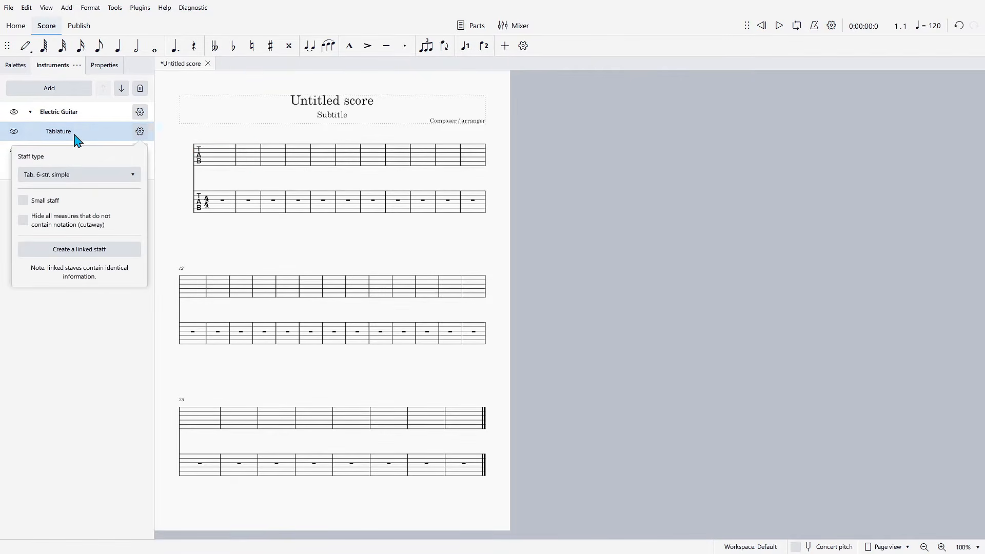
click(97, 176)
click(36, 163)
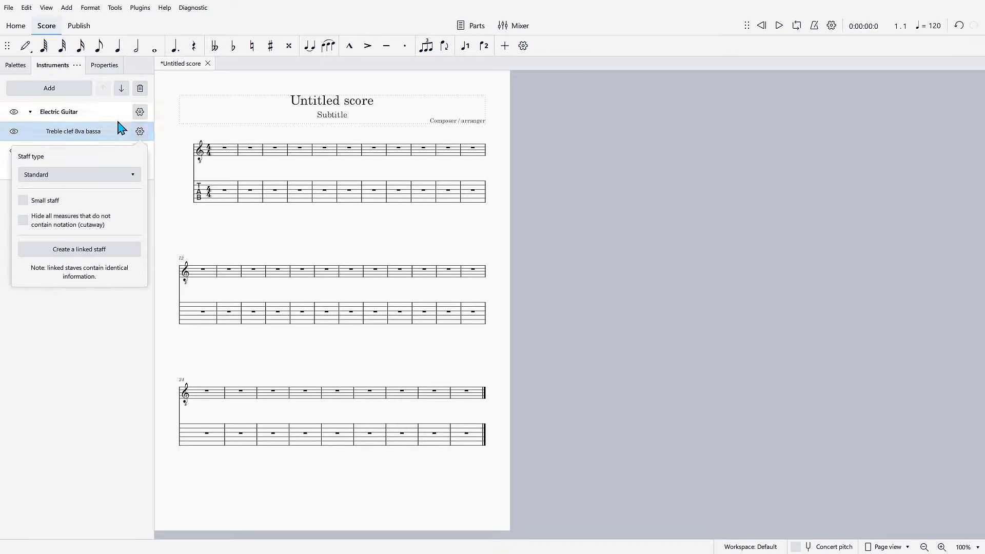
- Change the linked tablature staff below the standard staff to Tab. 6-str. simple and close its settings
click(91, 118)
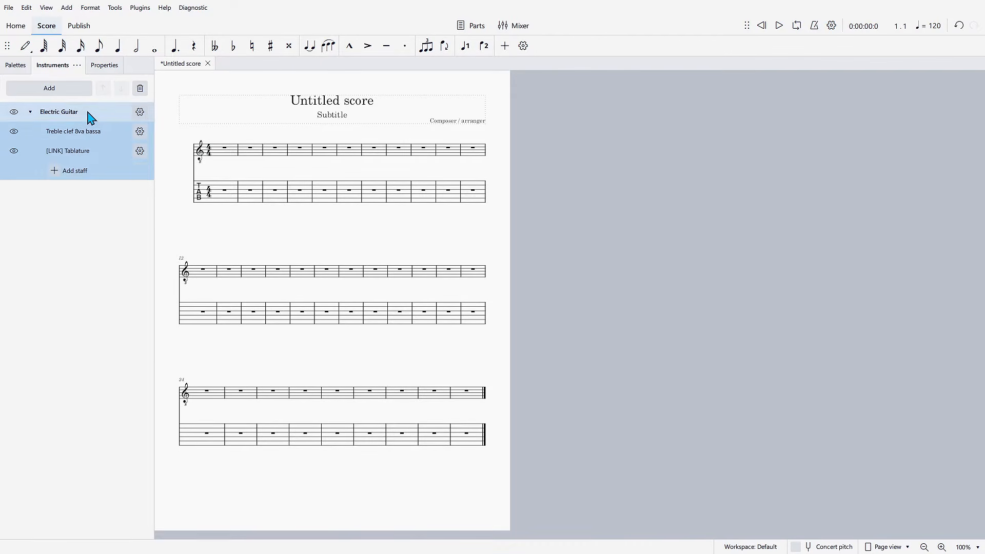
click(139, 151)
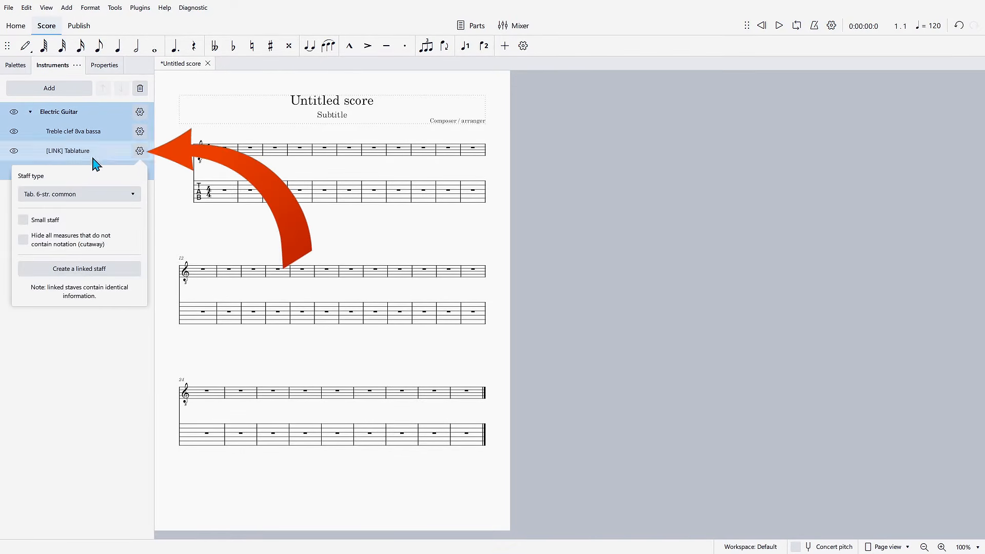
click(84, 195)
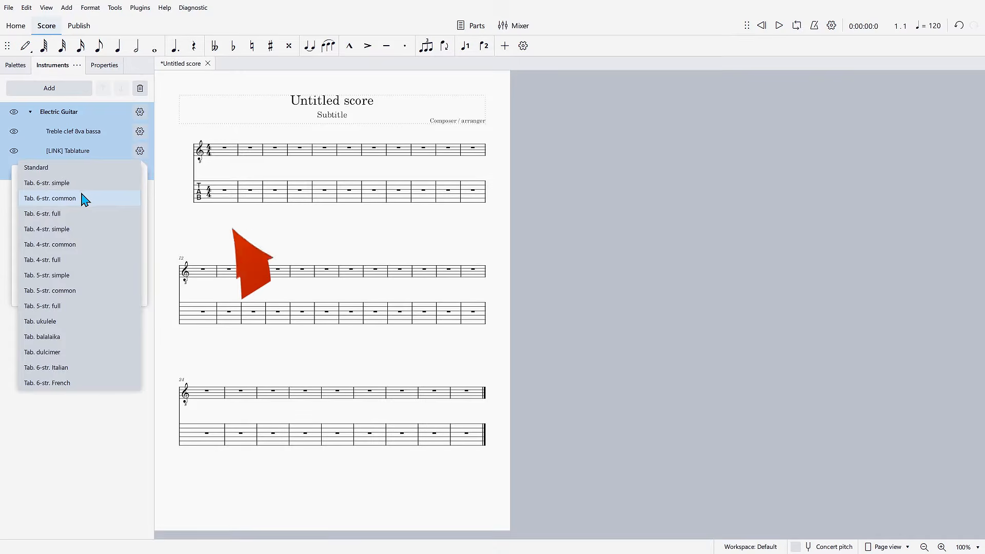
click(54, 184)
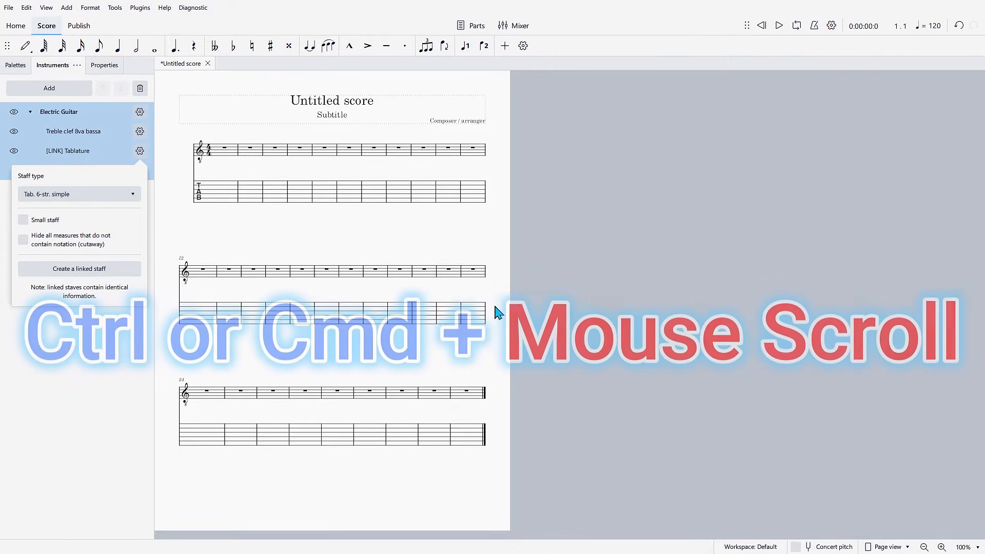
click(589, 300)
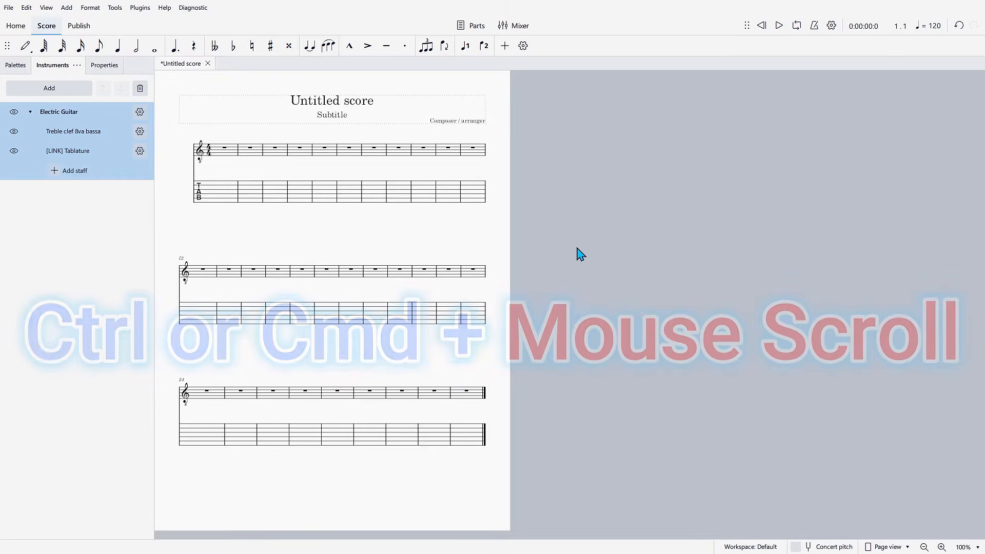
ctrl+scroll(580, 254, up, 3)
ctrl+scroll(580, 255, down, 3)
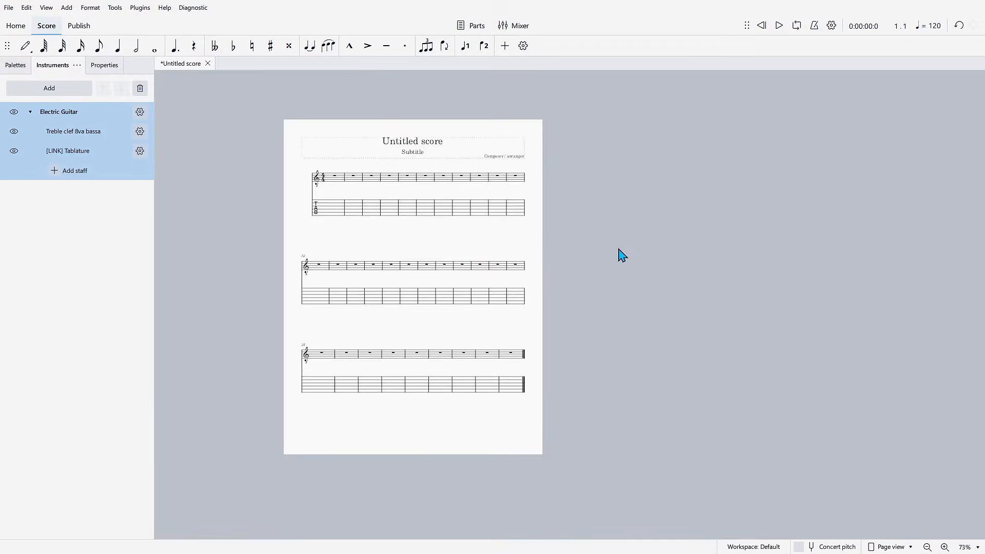
scroll(618, 254, down, 1)
ctrl+scroll(527, 272, up, 3)
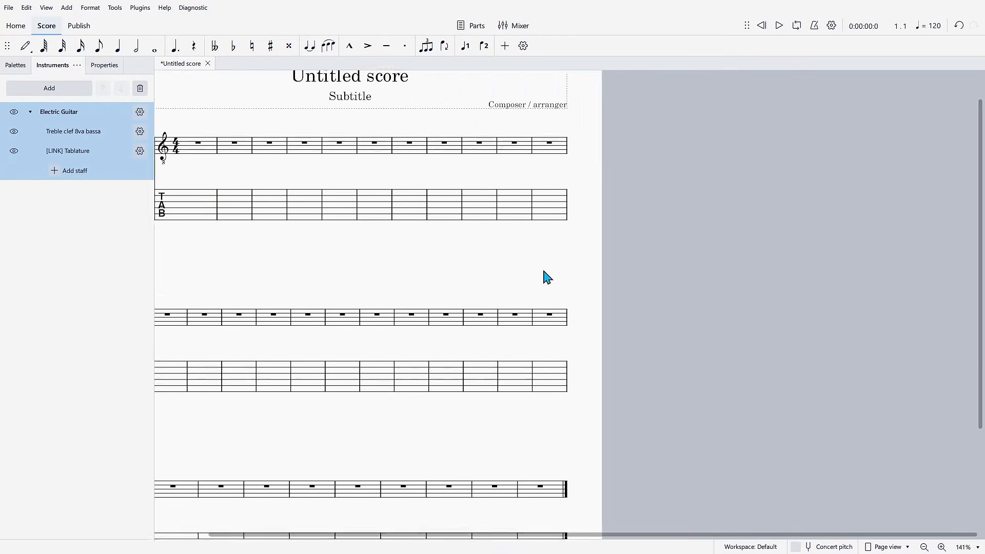
drag(613, 309, 567, 308)
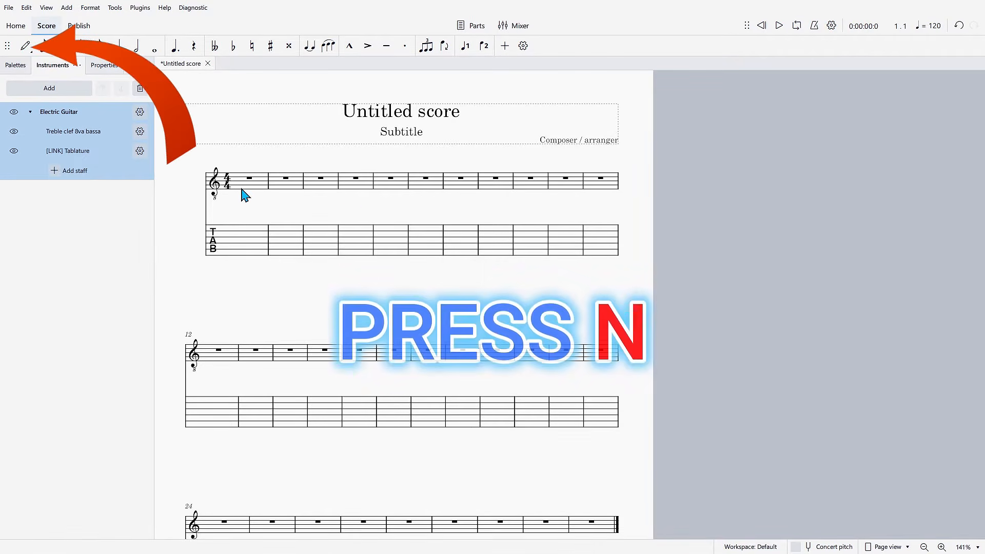
- Enter a quarter note on the third tablature string at measure 2, try frets 8, 9, 0 and 3, and leave note input
click(26, 49)
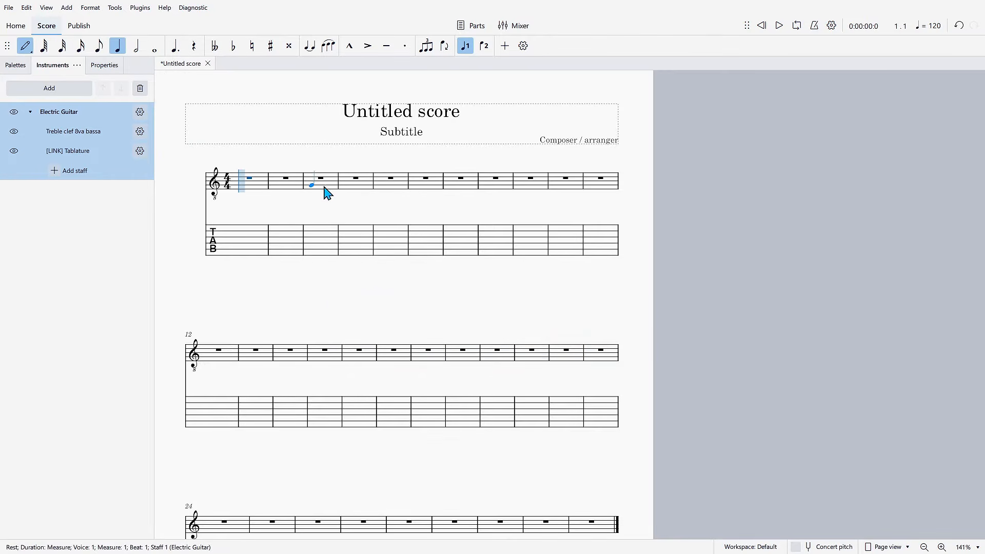
click(294, 237)
key(8)
key(9)
key(0)
key(3)
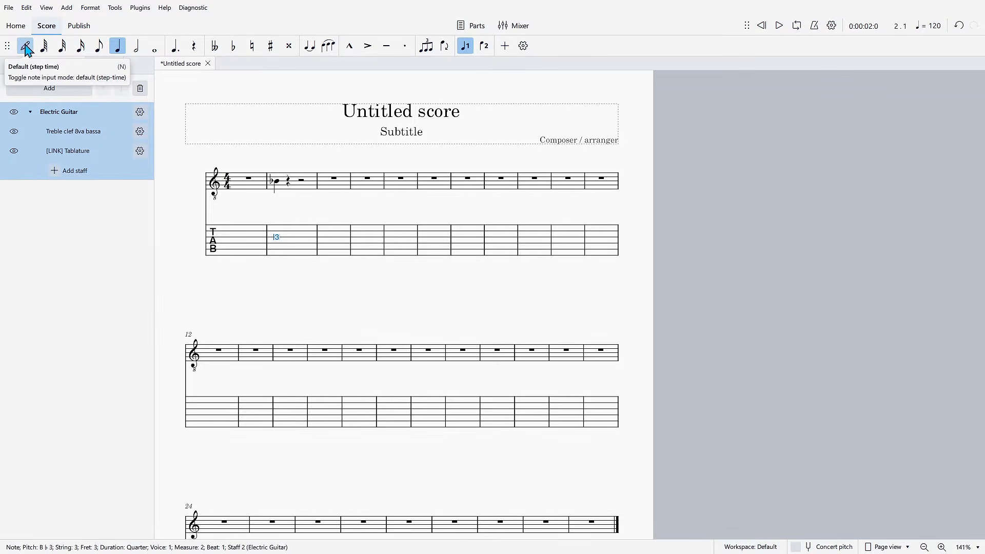
click(27, 50)
- Undo the trial note entries in measure 2 and turn note input off
click(288, 238)
click(345, 238)
click(384, 240)
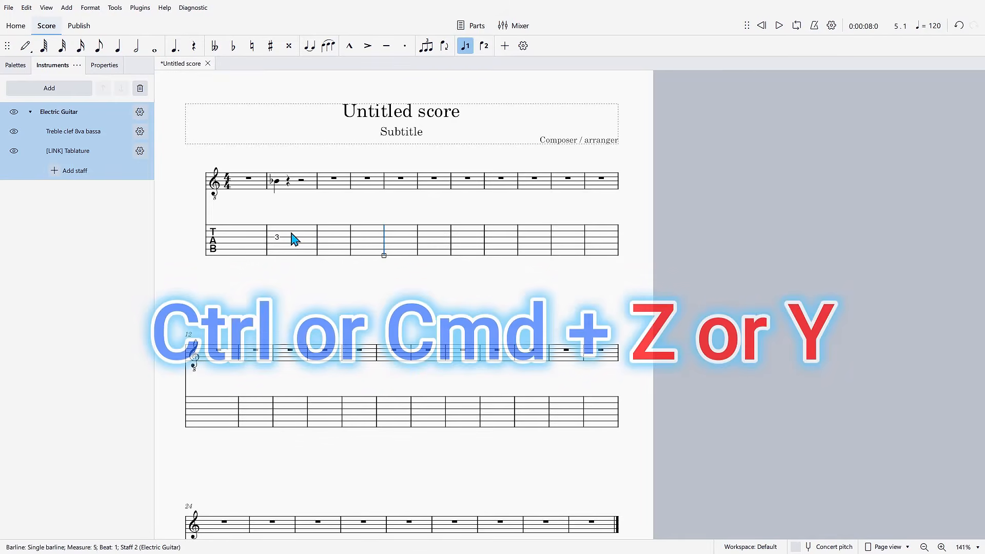
key(ctrl+z)
key(ctrl+z)
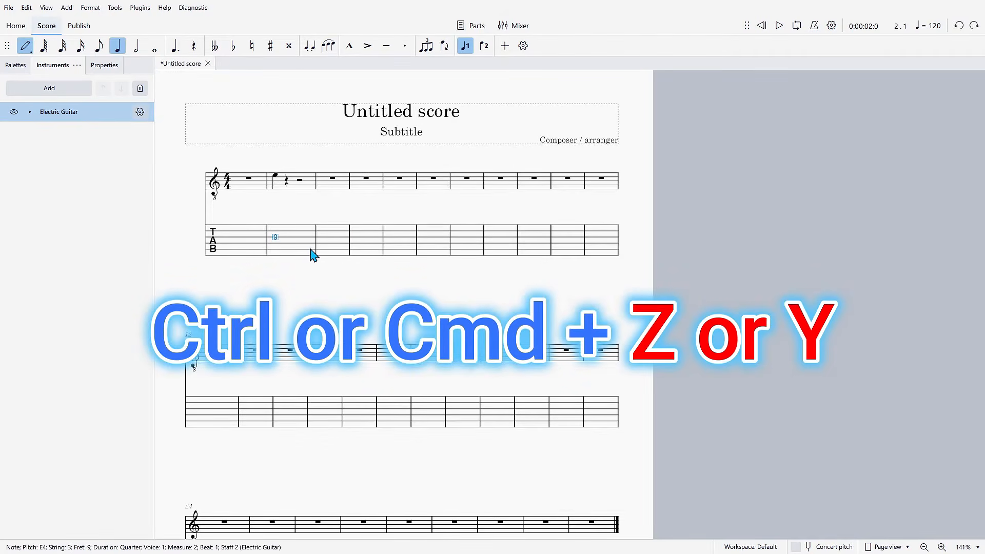
key(ctrl+z)
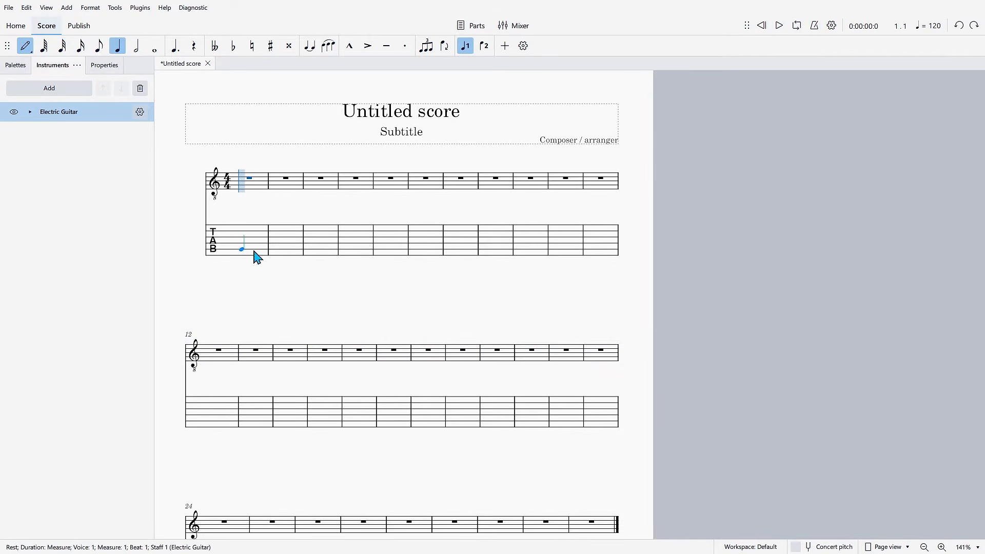
click(26, 52)
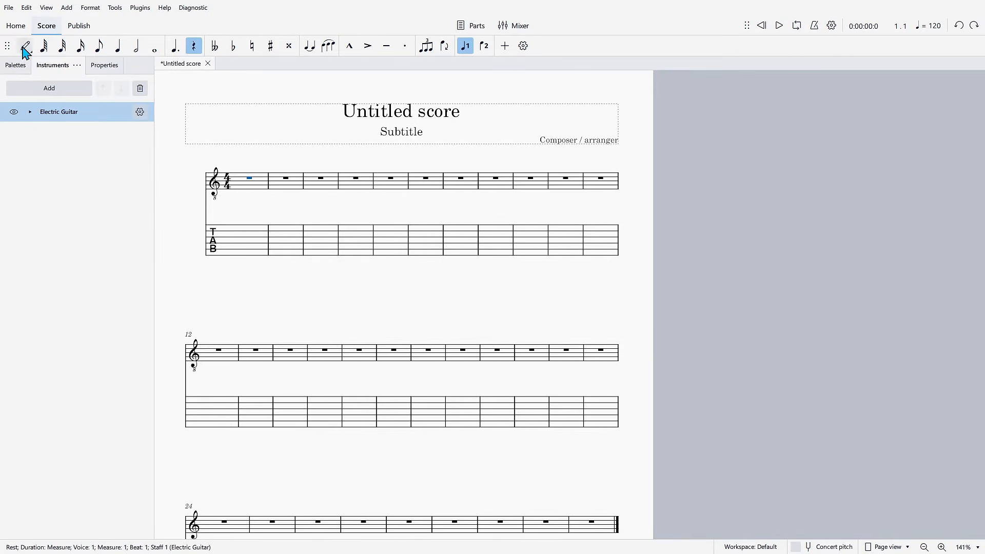
click(272, 186)
click(324, 192)
click(355, 187)
click(382, 187)
click(417, 194)
click(410, 252)
click(393, 251)
click(321, 246)
click(300, 248)
click(259, 242)
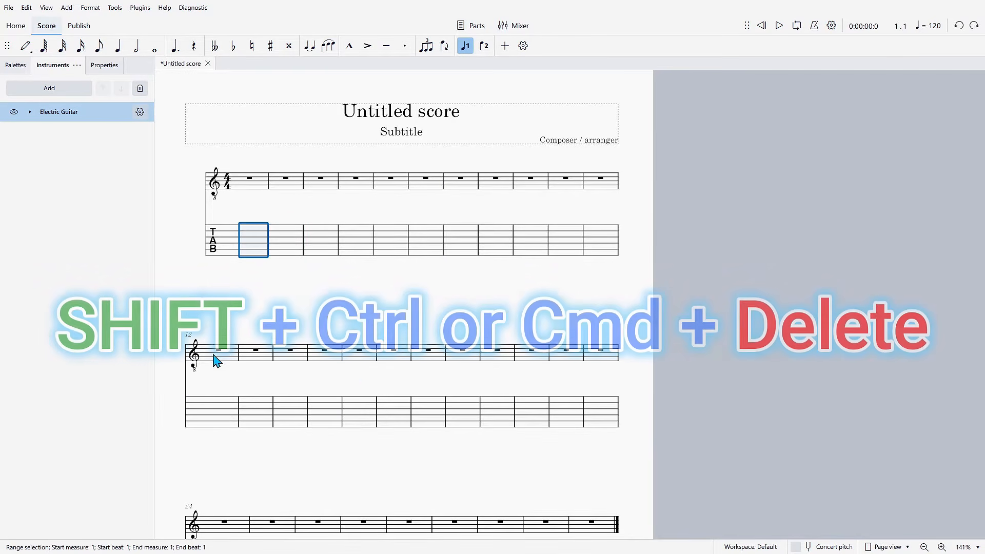
- Delete all measures from measure 12 to the end of the score, on both staves
mouse_move(637, 457)
mouse_down()
mouse_move(236, 391)
mouse_move(186, 349)
mouse_up()
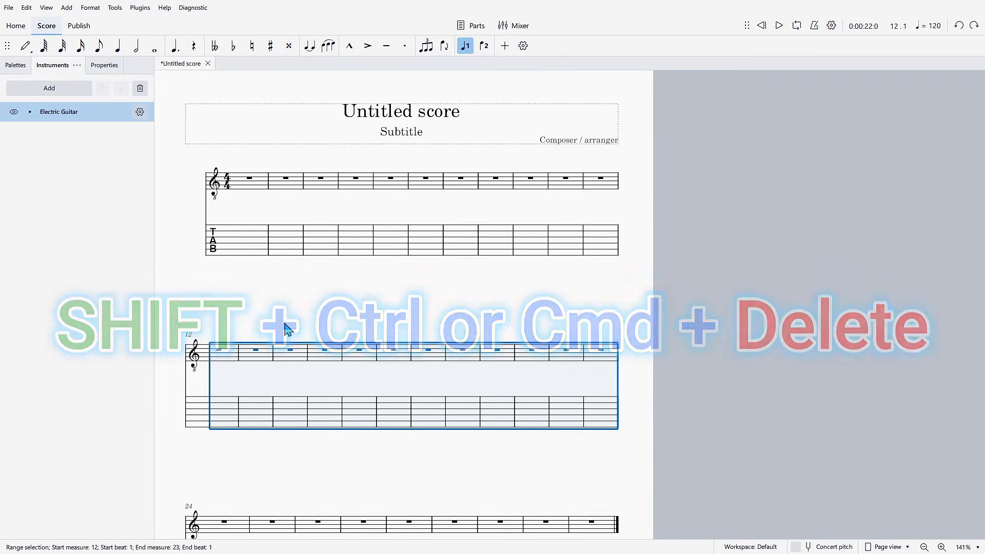
key(ctrl+shift+Delete)
drag(568, 458, 589, 481)
mouse_move(617, 515)
mouse_down()
mouse_move(157, 342)
mouse_move(215, 372)
mouse_up()
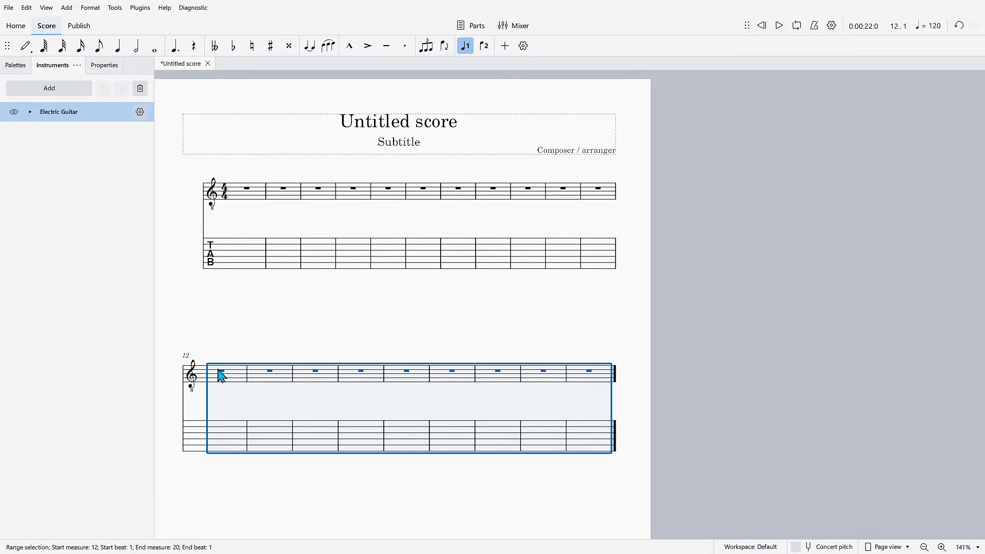
key(ctrl+Delete)
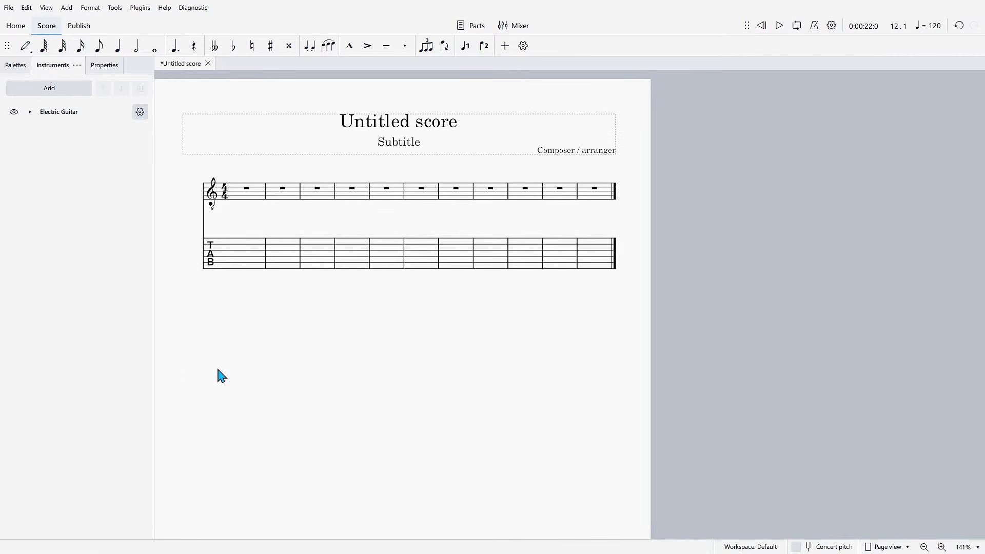
- Replace the score's title text with DDFDSFSDF
click(388, 126)
double_click(416, 120)
key(ctrl+a)
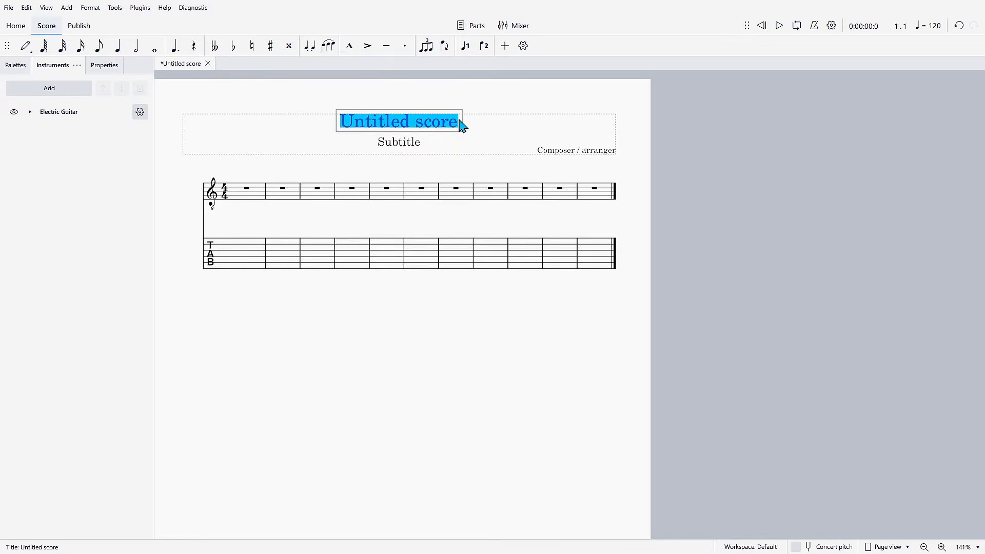
drag(412, 127, 299, 133)
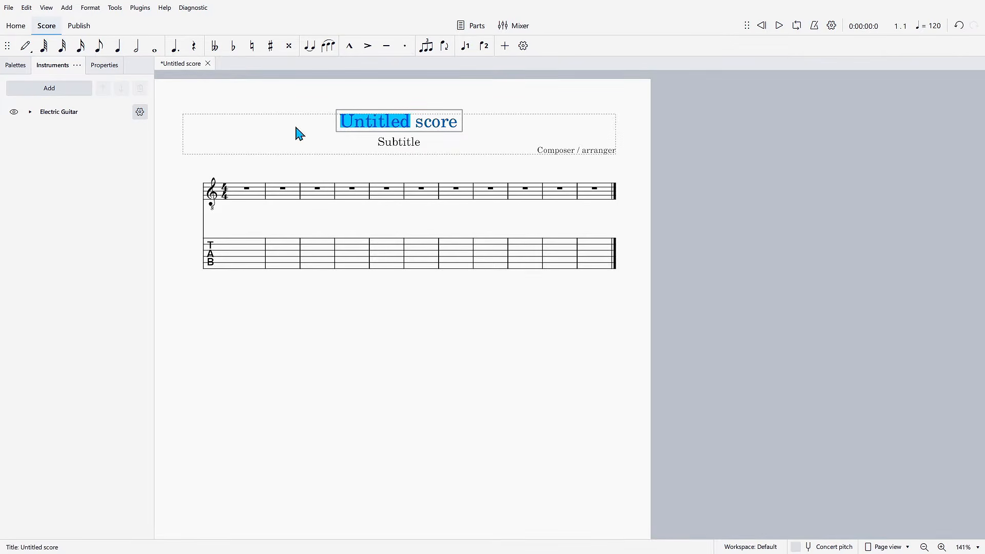
key(Delete)
key(Delete)
key(Delete)
key(Delete)
key(Delete)
key(Delete)
key(Delete)
text(DDFDSFSDF)
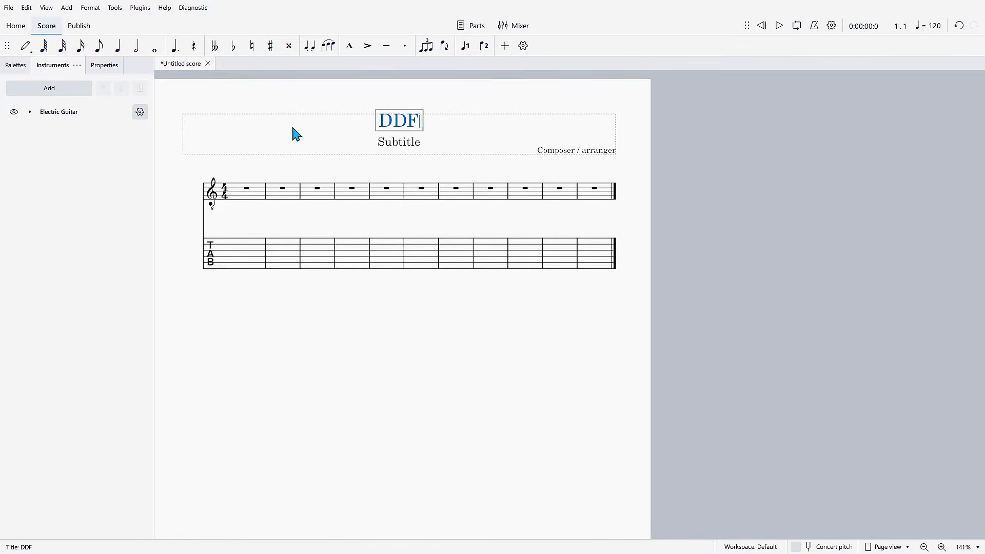
key(Return)
key(Escape)
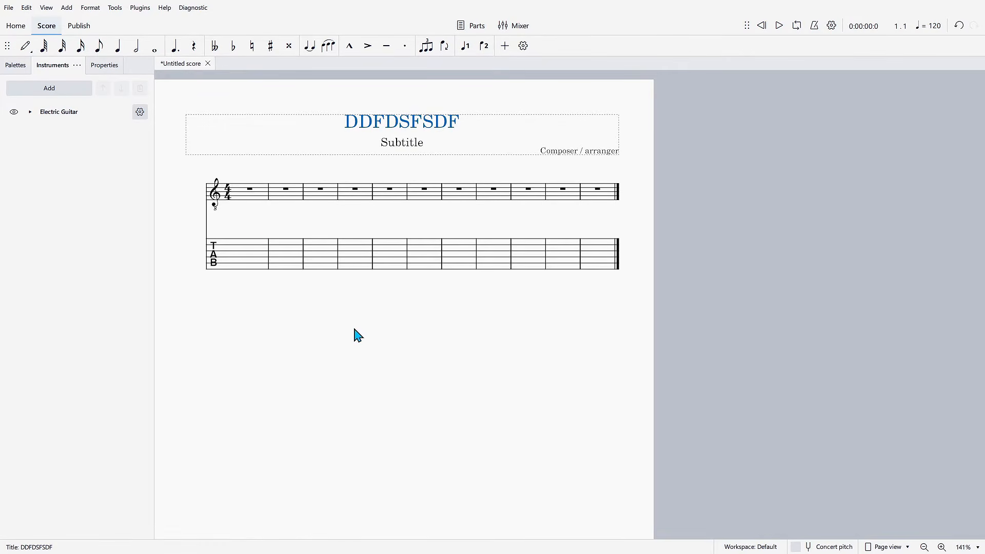
- Enter open-string quarter notes in the tablature: third string on beat 1 of measures 1 and 2, second string on beat 2 of measure 2
scroll(357, 335, up, 4)
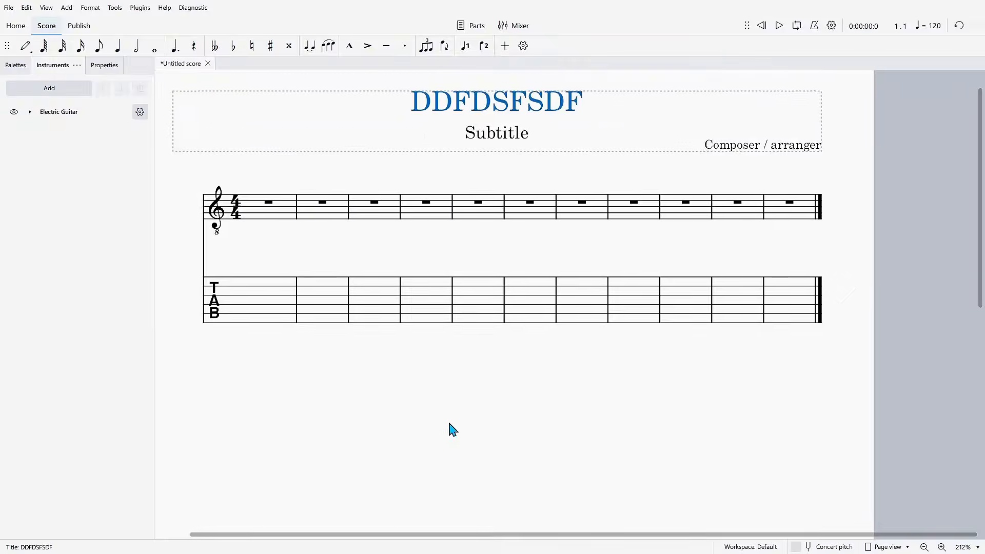
click(244, 318)
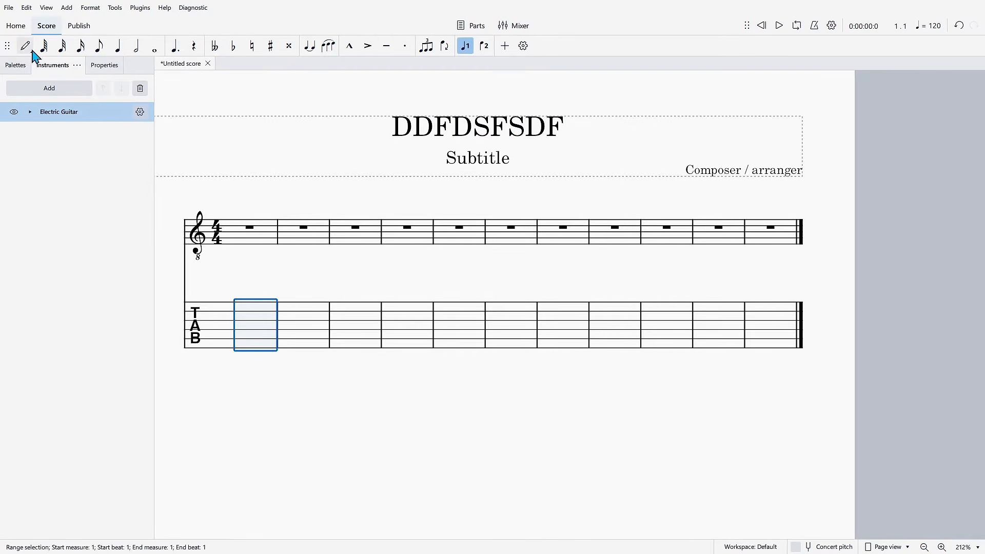
click(26, 46)
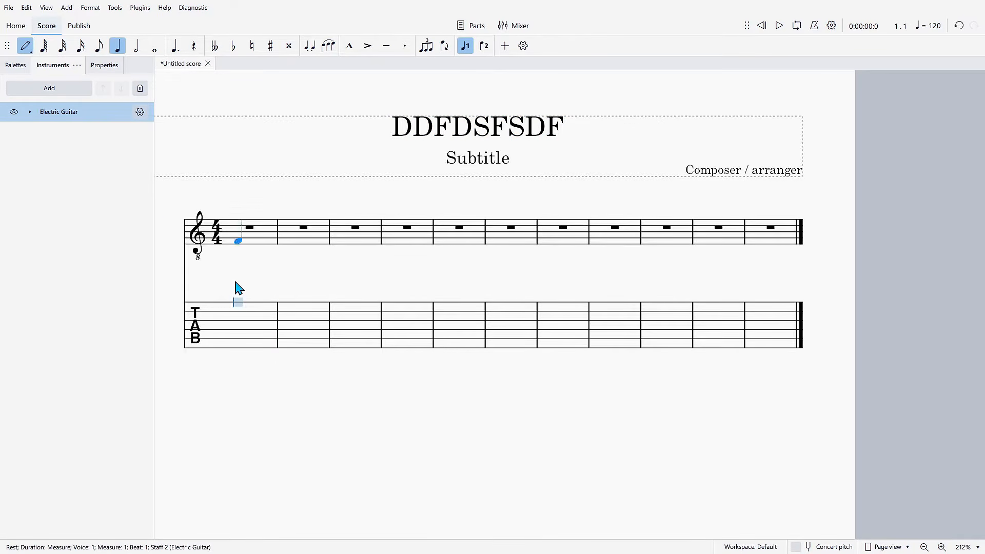
click(246, 321)
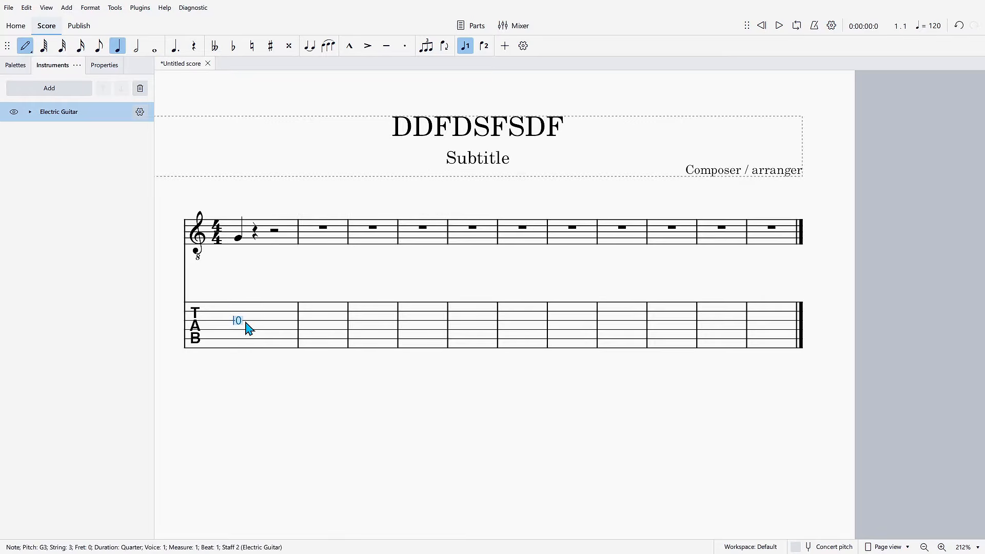
click(312, 321)
click(332, 313)
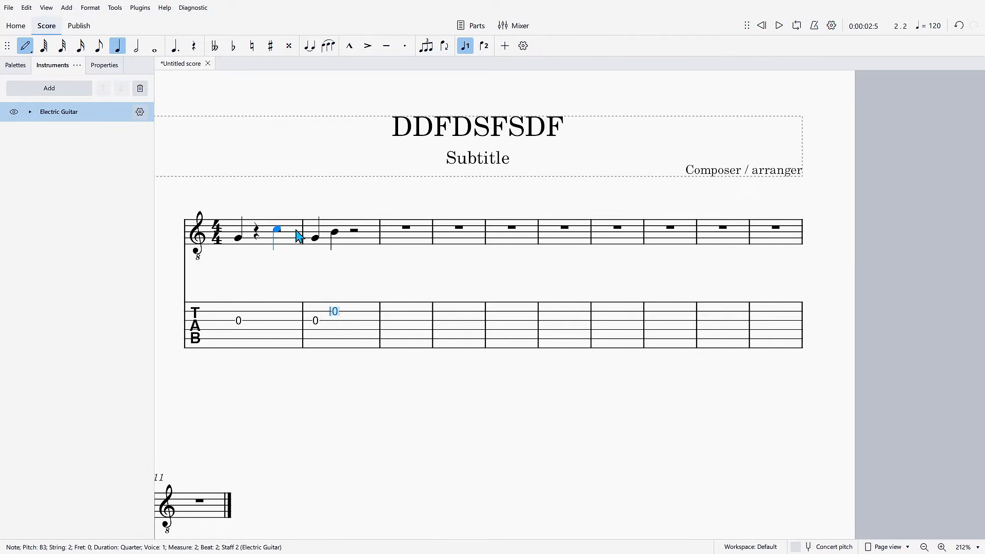
- Add quarter notes on the standard staff: D4 on beat 3 of measure 1, and A5 with G2 on beat 3 of measure 2
click(280, 228)
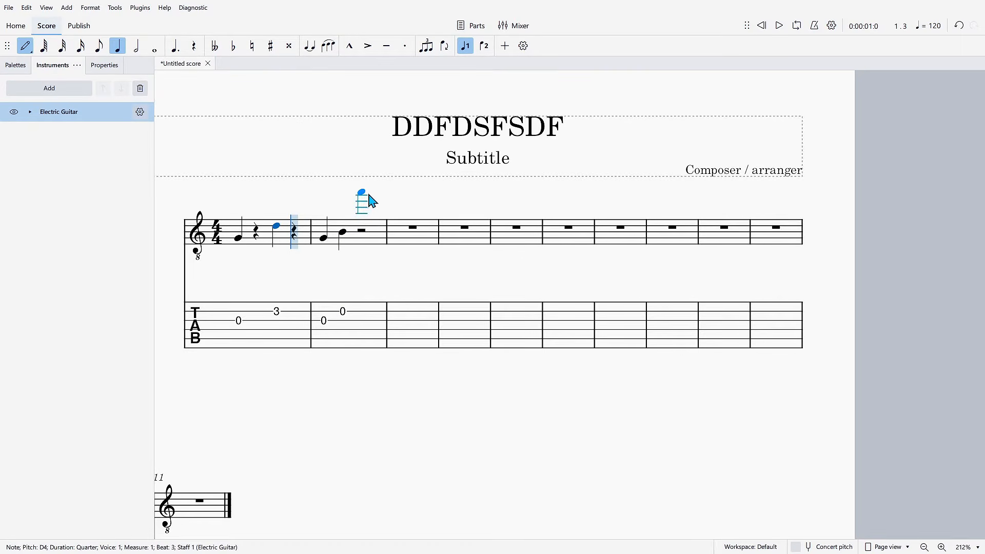
click(364, 196)
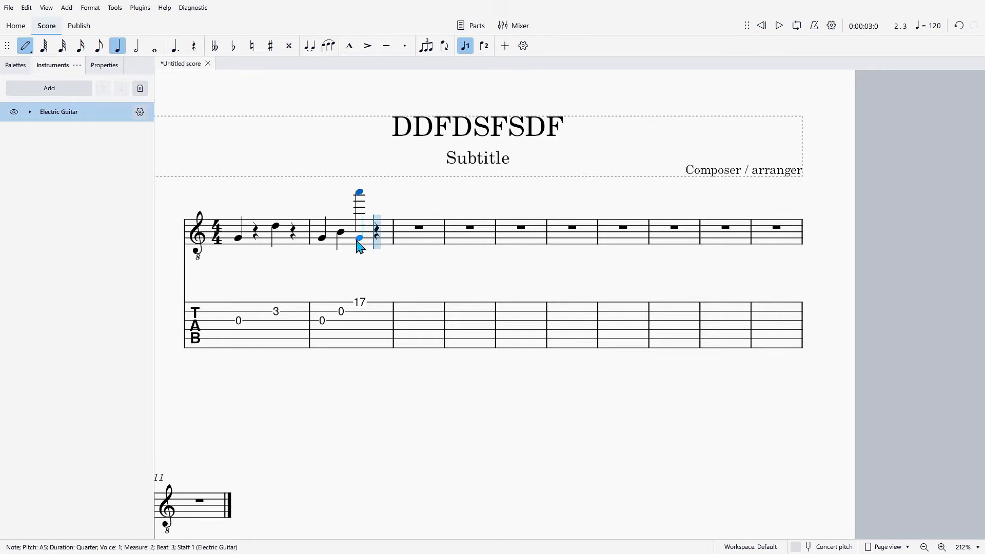
click(357, 260)
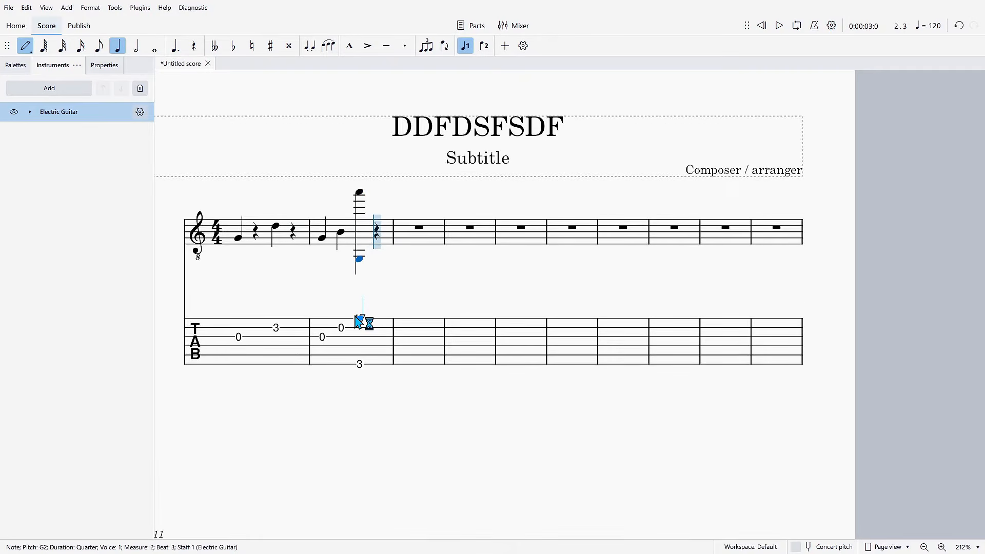
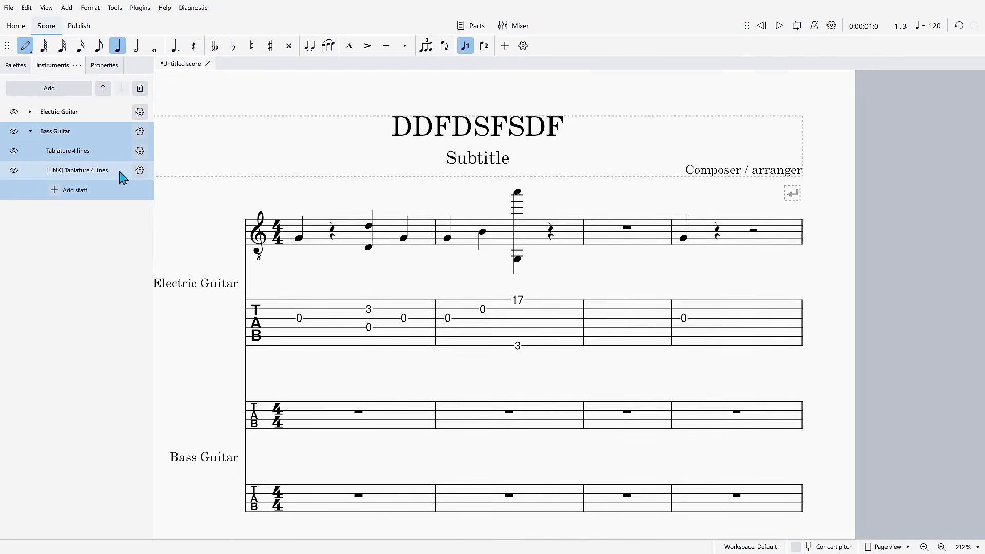
- Set the staff type of the Bass Guitar's linked tablature staff to Tab. 4-str. simple
click(140, 171)
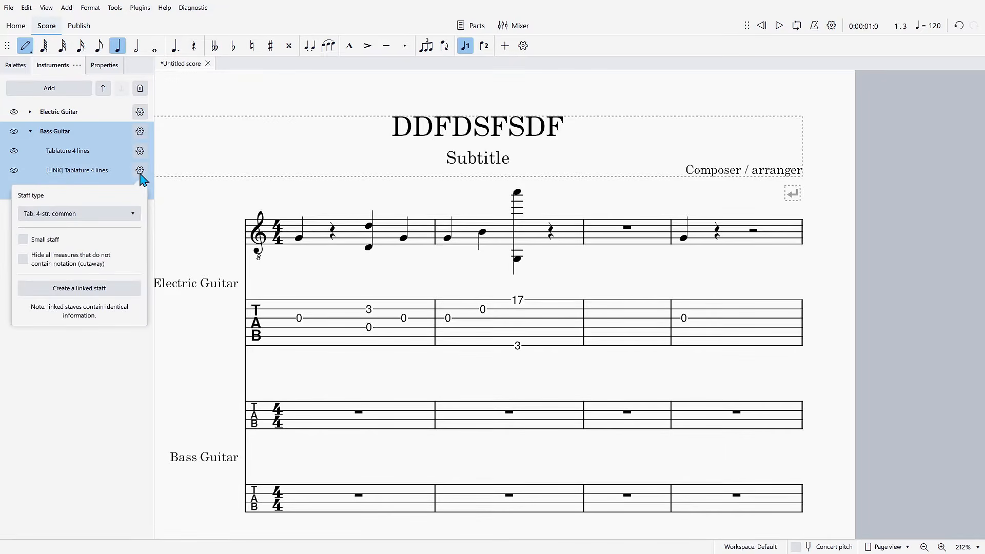
click(116, 214)
click(96, 203)
click(139, 169)
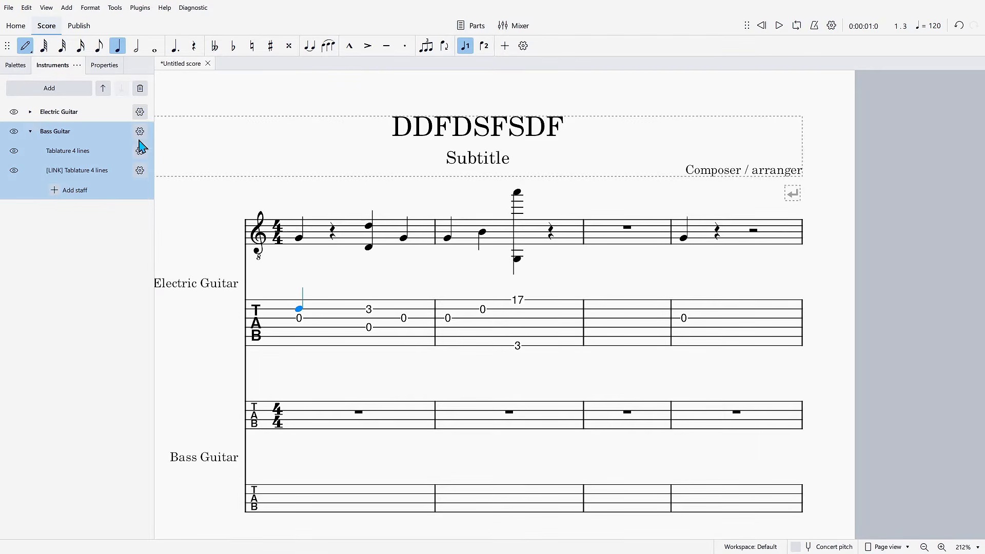
- Change the Bass Guitar's first, non-linked staff to the Standard staff type
click(31, 133)
click(31, 132)
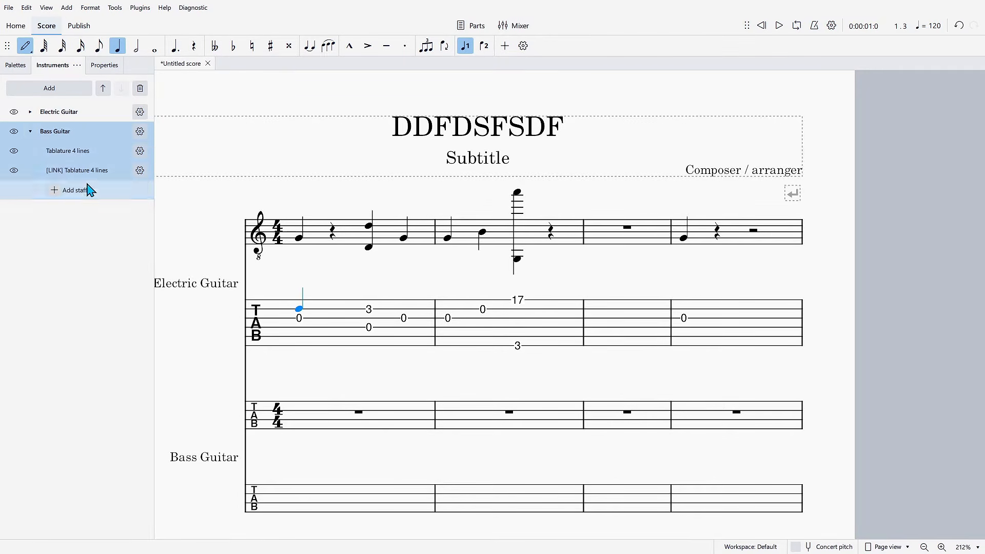
click(140, 151)
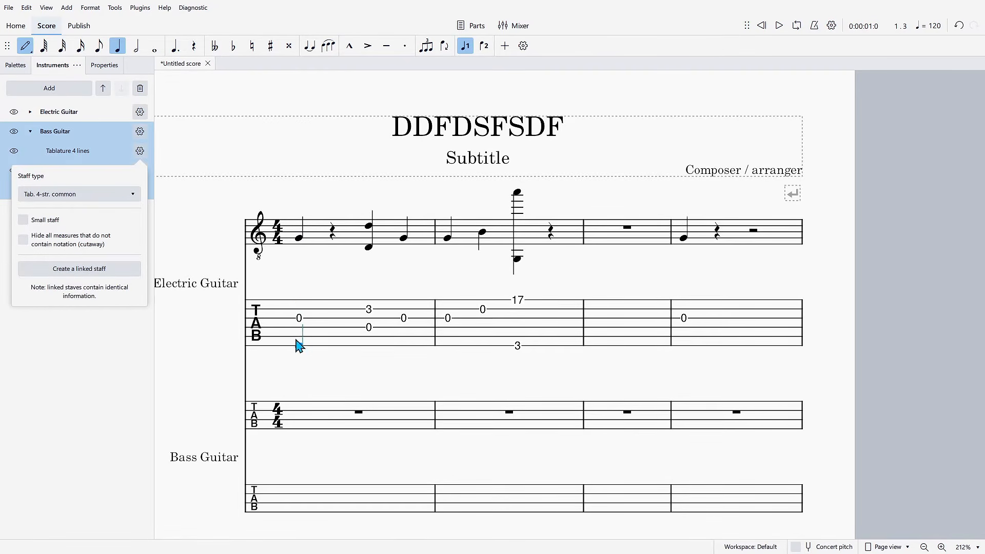
click(100, 194)
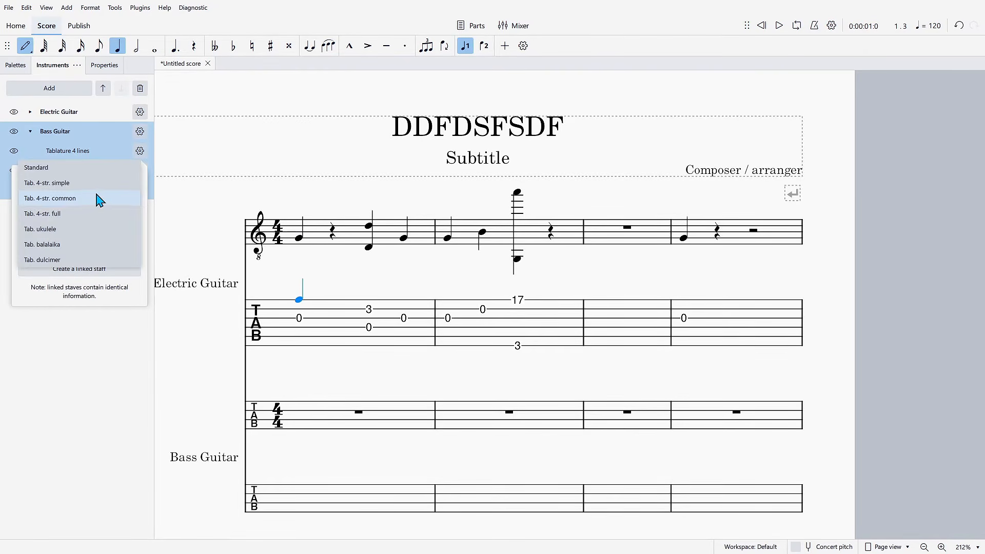
click(54, 170)
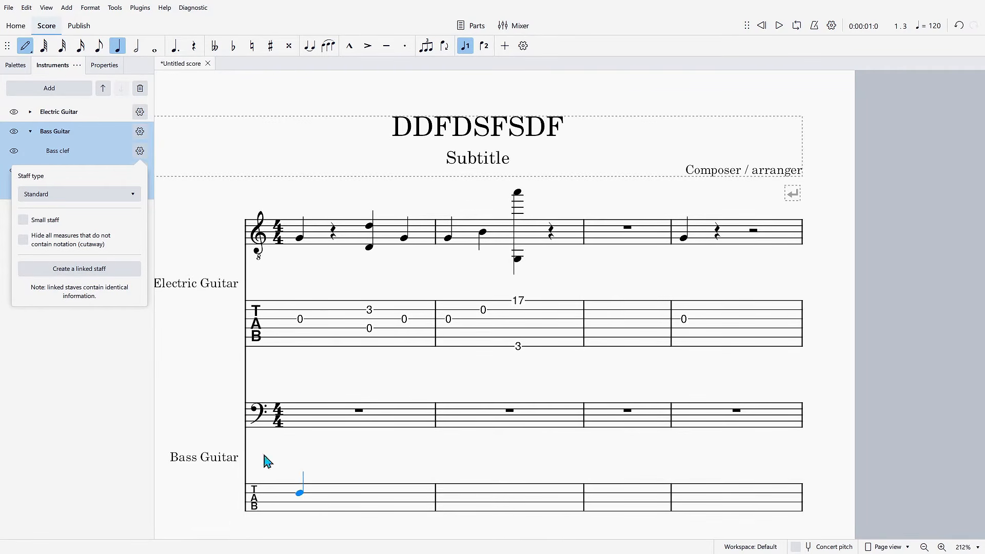
- Enter Bass Guitar quarter notes in measure 1: D3 on beat 1, E2 on beats 2 and 3, and E2 with E3 on beat 4
click(315, 417)
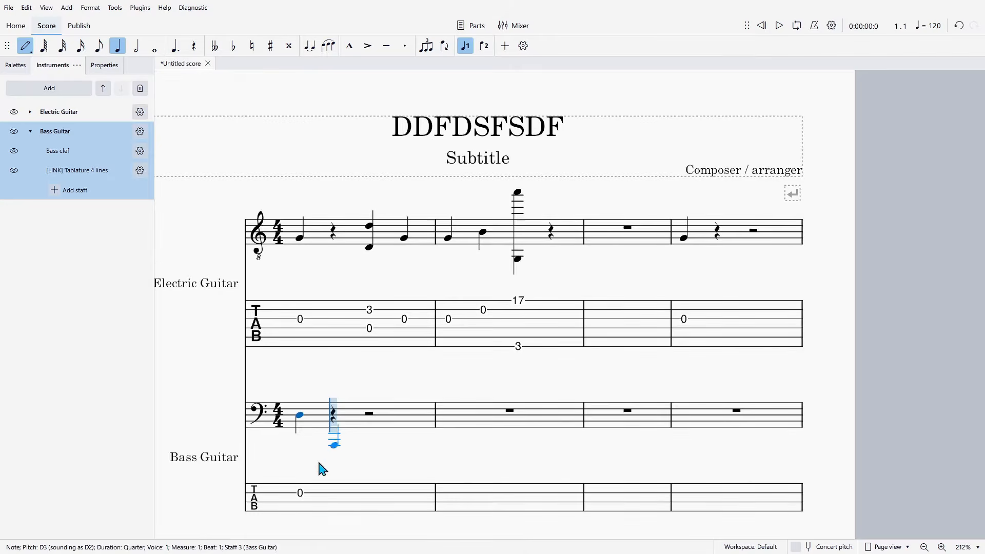
click(340, 516)
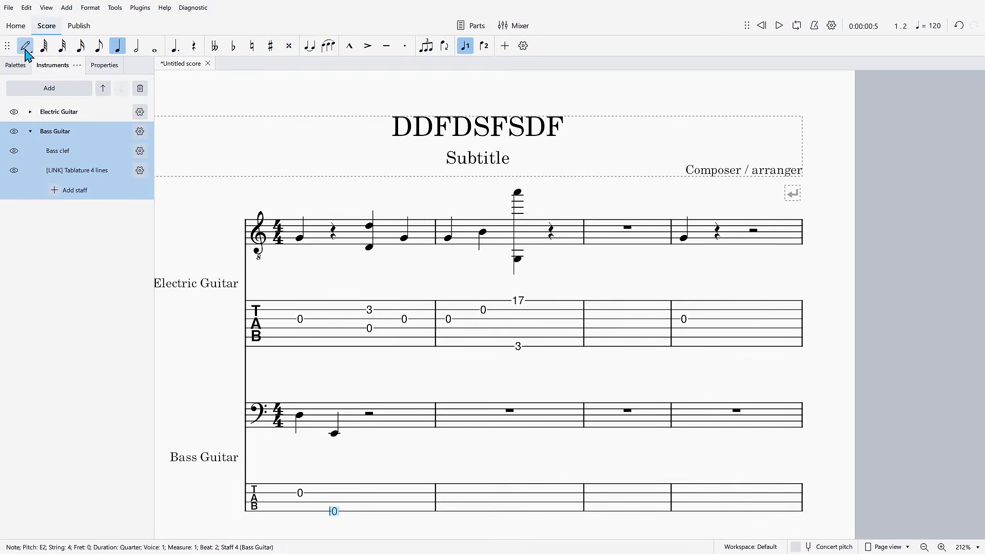
click(399, 431)
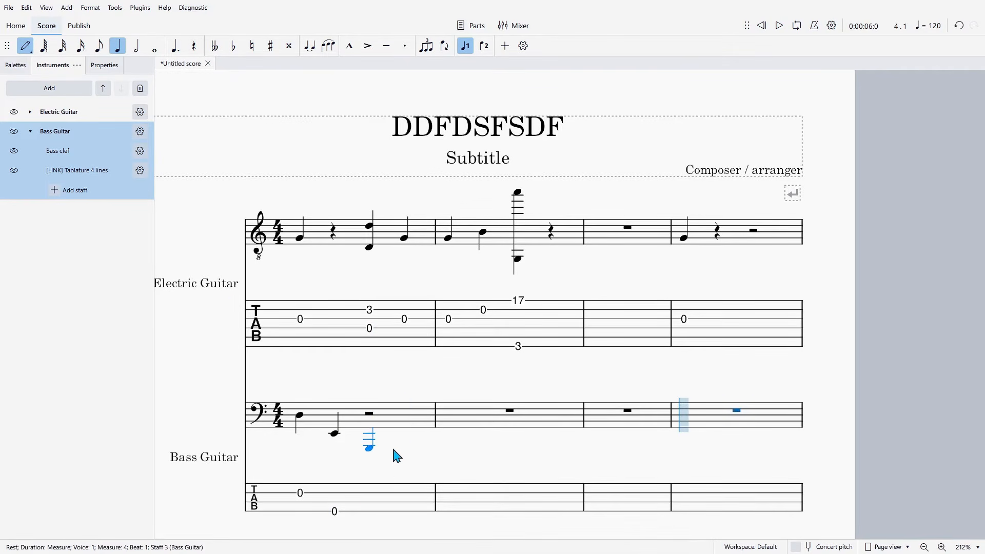
click(394, 451)
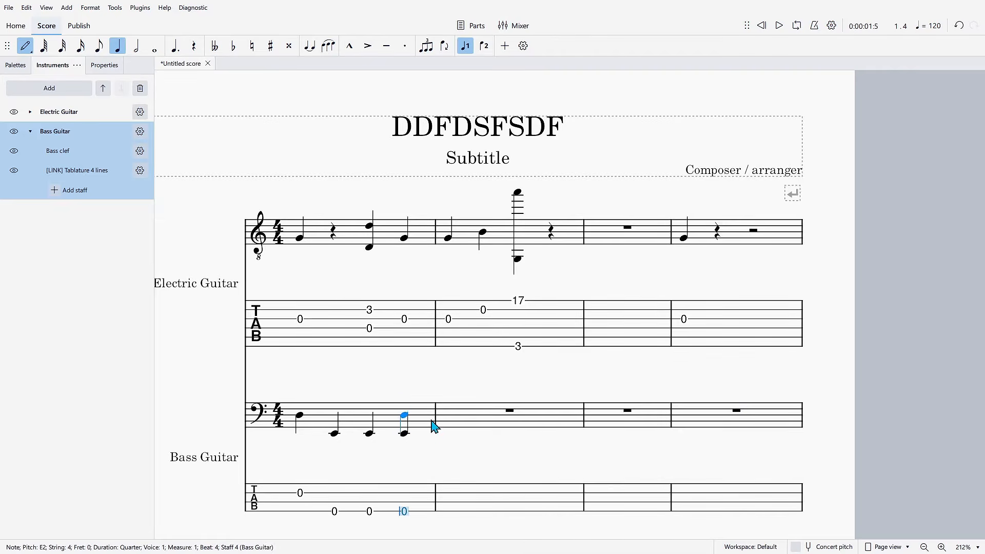
click(431, 419)
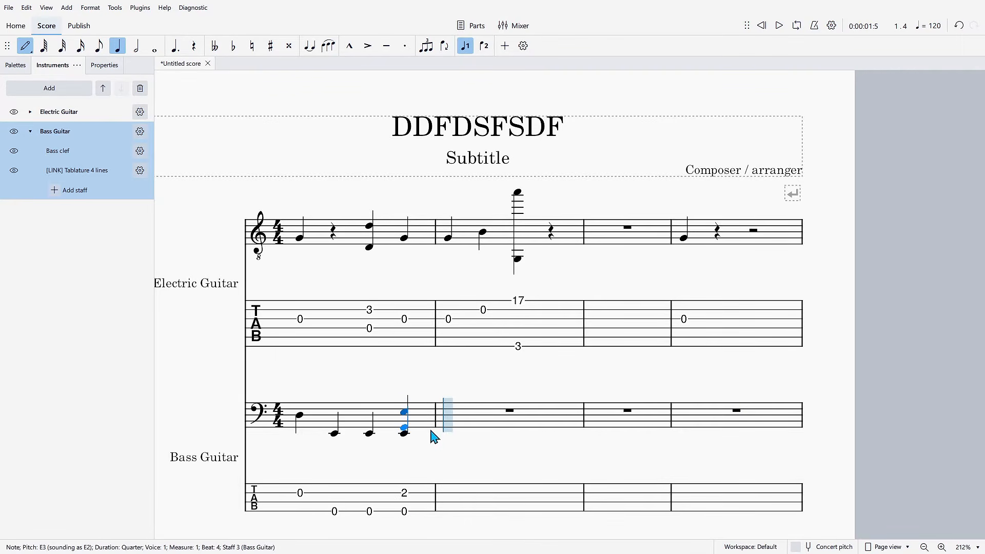
- Search the instruments for piano and add Piano to the score
click(50, 88)
click(461, 185)
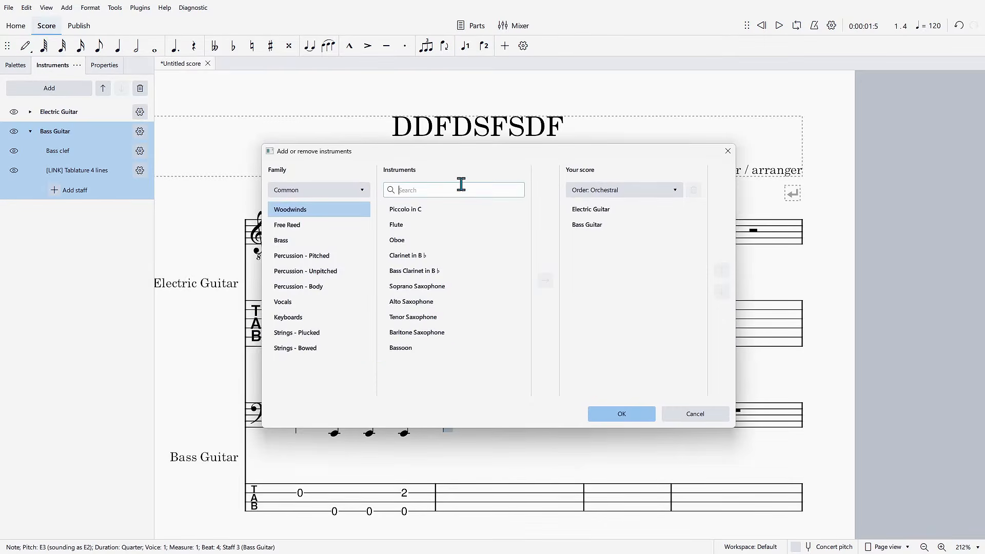
text(piano)
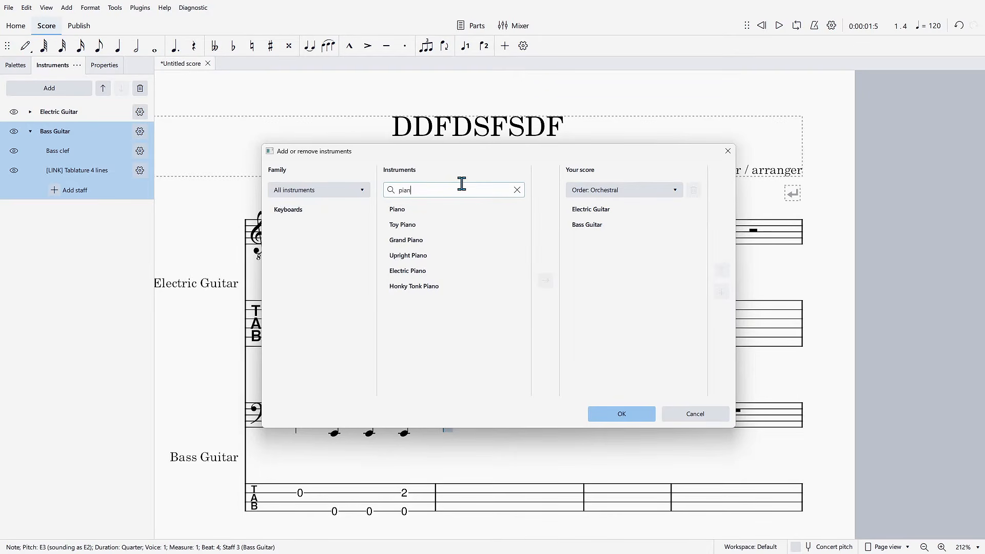
click(412, 210)
click(545, 281)
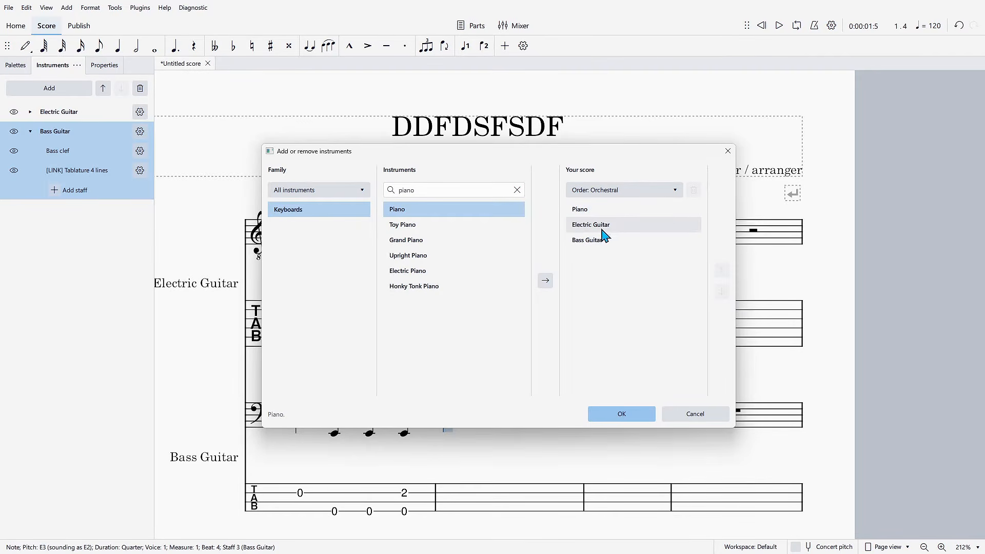
click(624, 413)
- Add quarter notes in measure 1: piano E2 and D5 on beat 1, piano E4 on beat 3, and electric guitar C5 on beat 1
scroll(409, 286, down, 1)
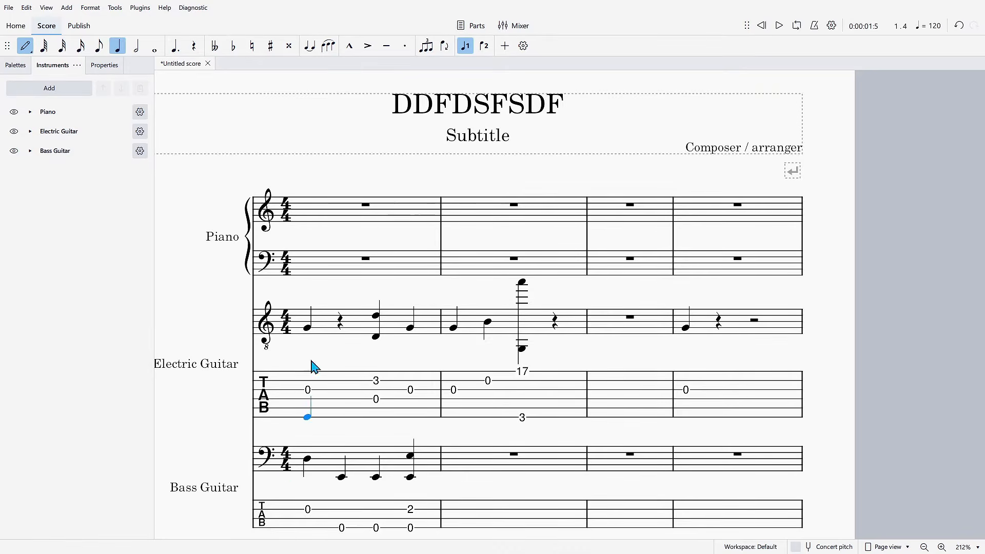
scroll(329, 318, up, 1)
key(alt+h)
key(Escape)
click(314, 296)
scroll(352, 291, up, 3)
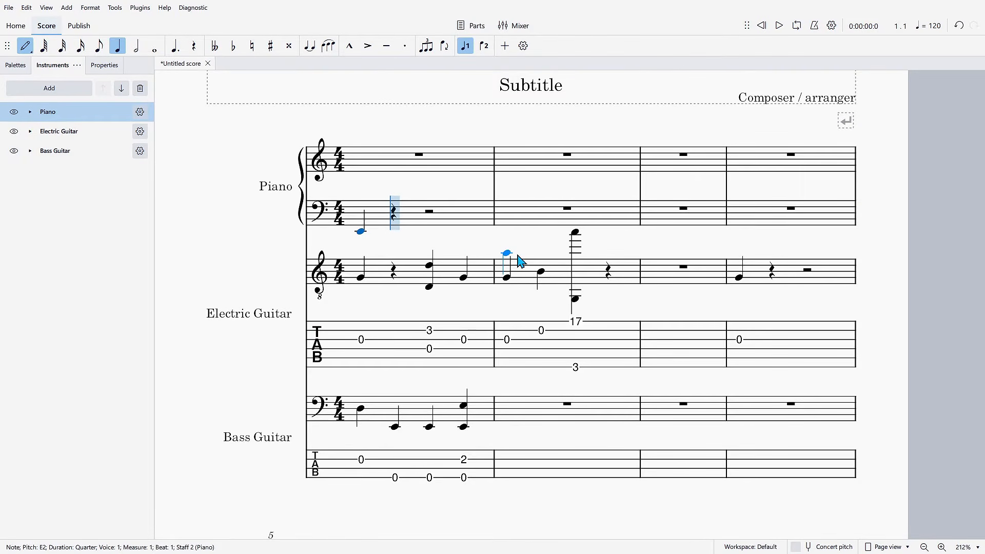
click(391, 155)
click(429, 172)
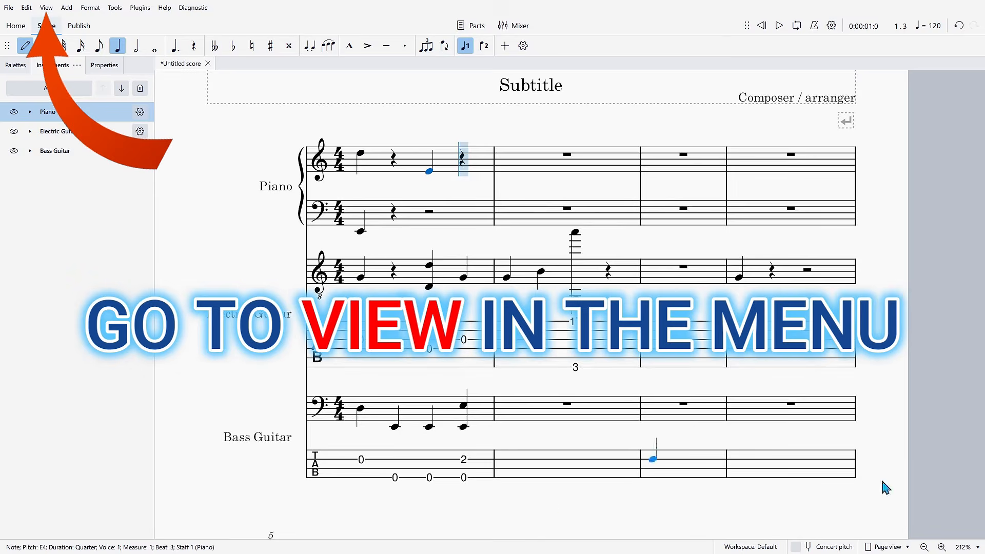
click(361, 246)
- Show the on-screen piano keyboard below the score
click(46, 8)
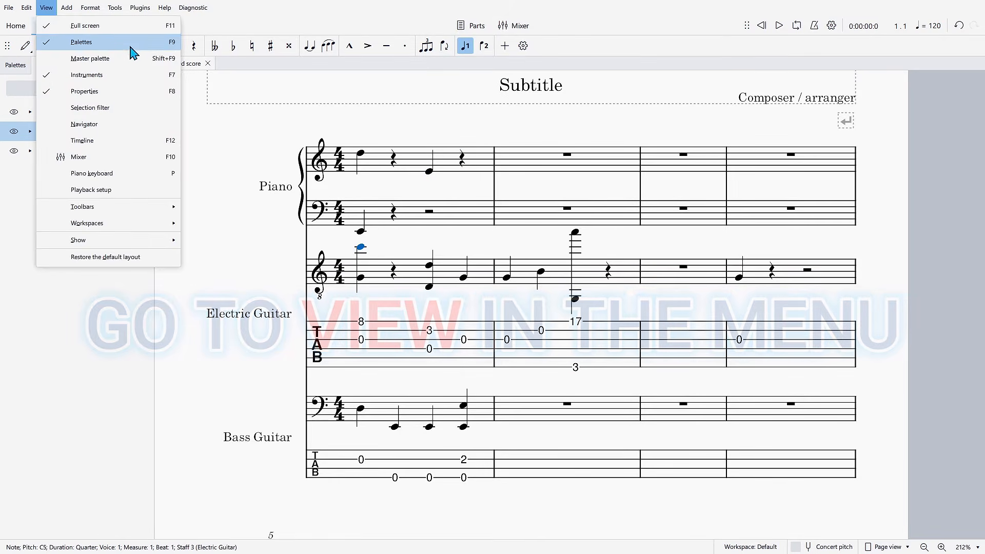
mouse_move(93, 247)
mouse_move(107, 214)
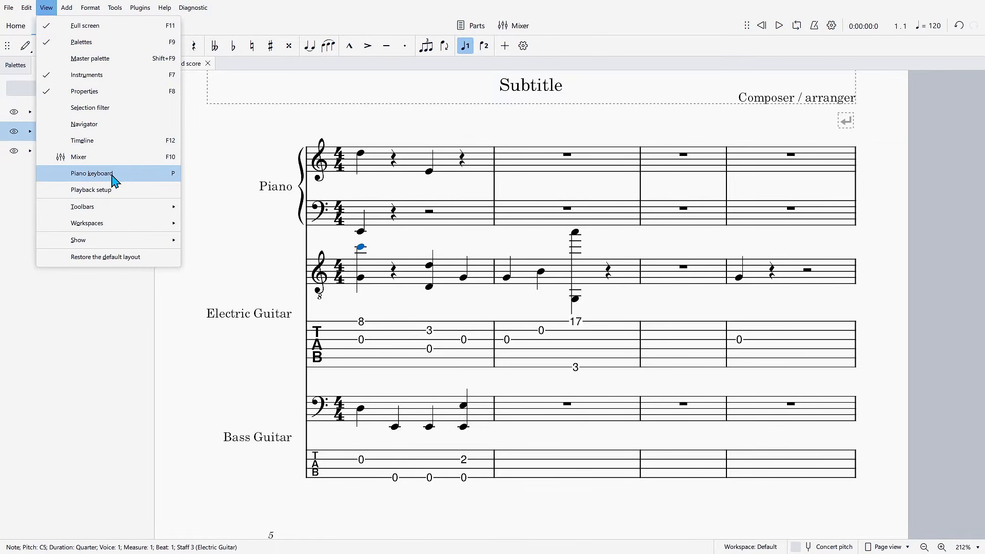
click(128, 177)
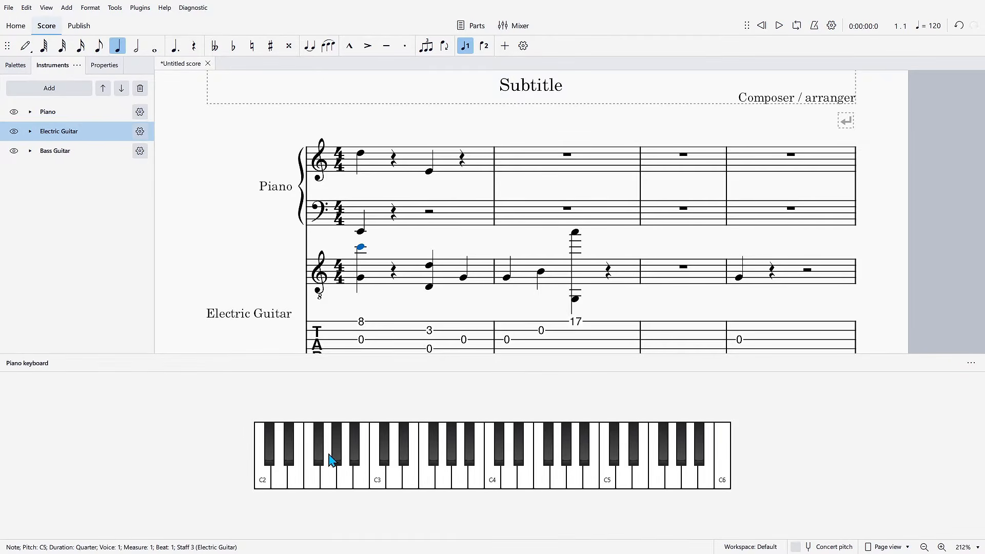
- Reorder the instruments so that Piano comes last, below Electric Guitar and Bass Guitar
click(47, 111)
click(122, 88)
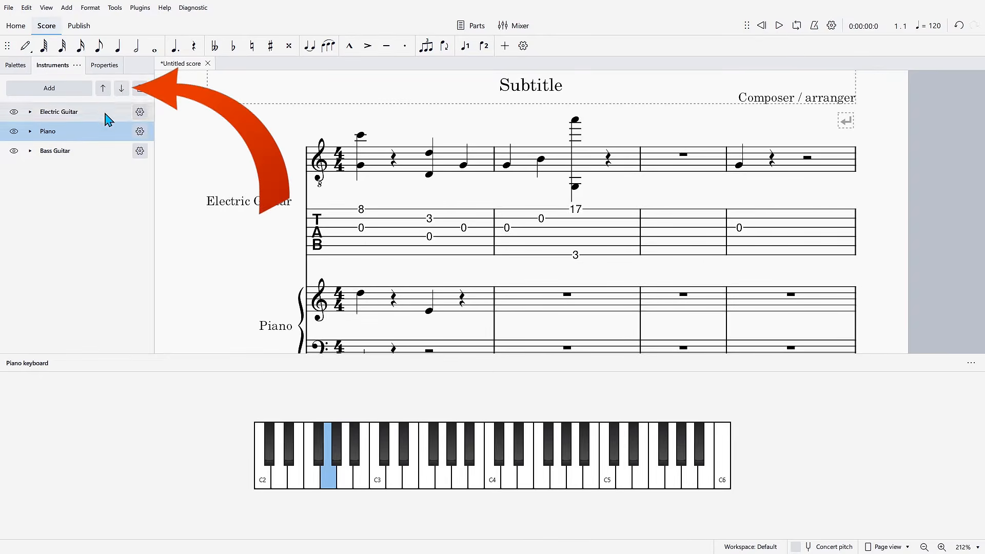
click(123, 91)
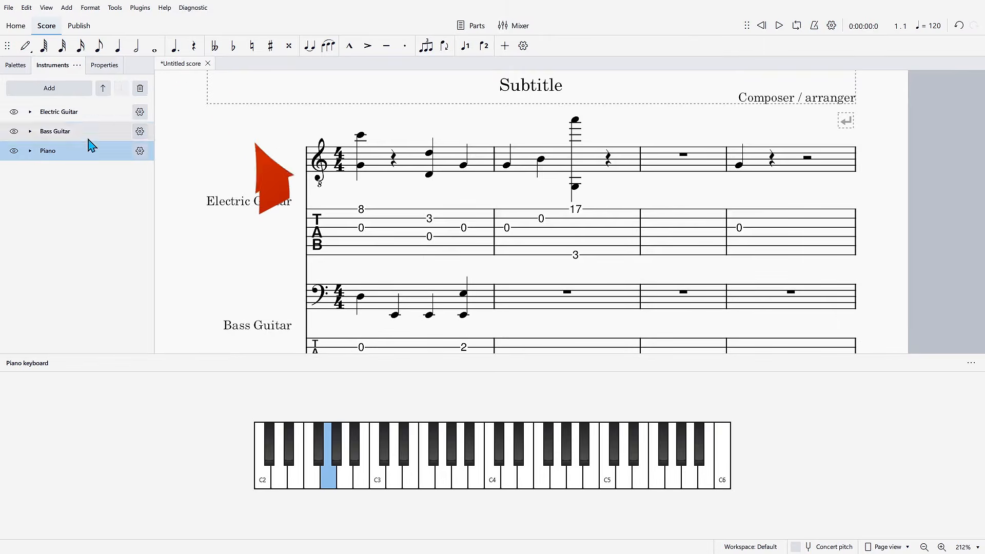
click(102, 89)
click(77, 112)
drag(91, 133, 89, 161)
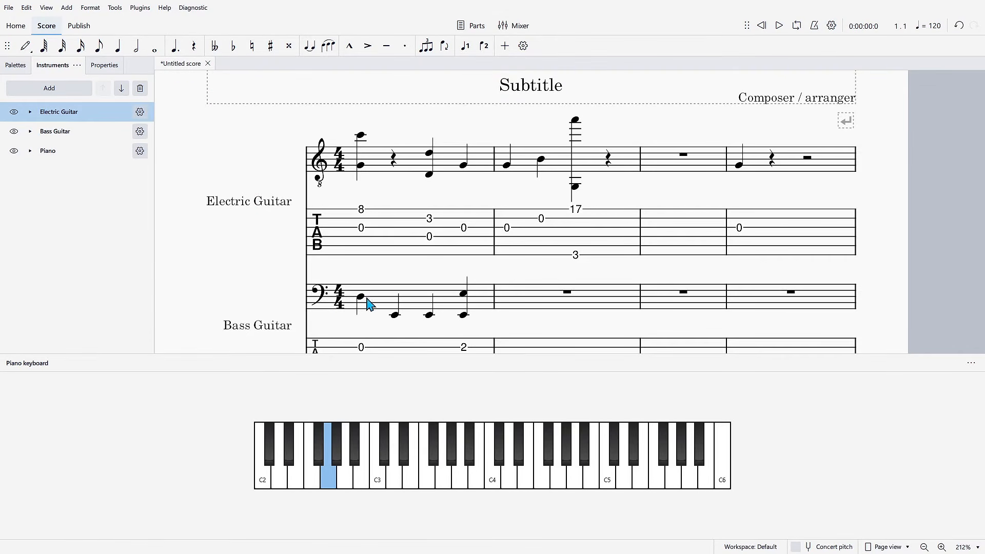
- Replace measure 1 of the piano's treble staff with quarter notes B3, G3, E3 and C3, using the on-screen piano keyboard
scroll(458, 277, down, 5)
scroll(484, 264, down, 3)
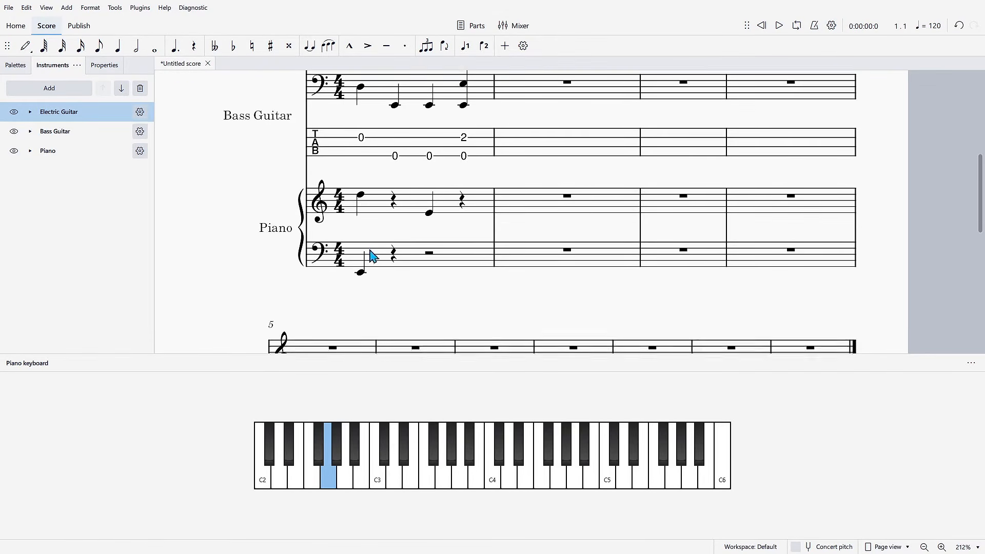
scroll(449, 237, down, 2)
scroll(510, 257, up, 4)
click(484, 231)
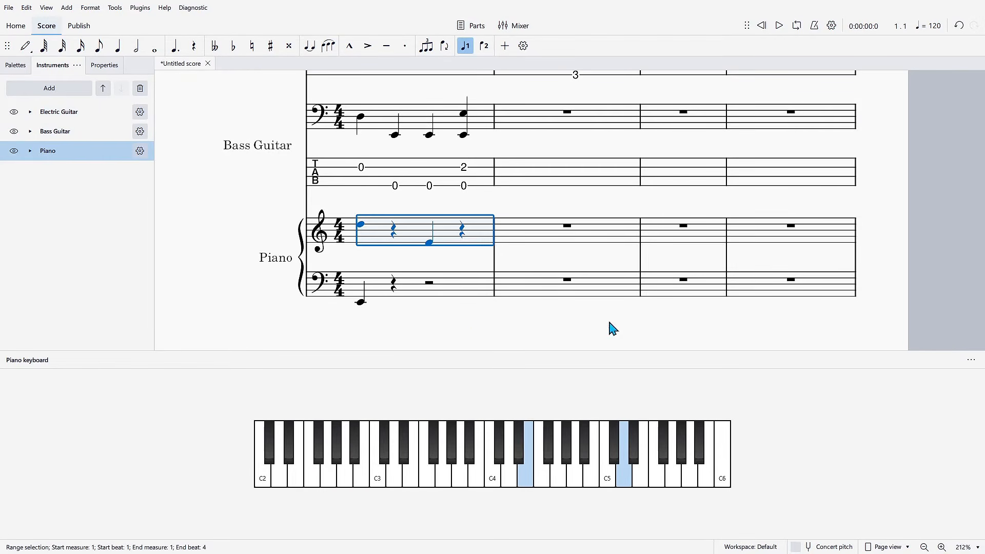
click(543, 477)
click(561, 477)
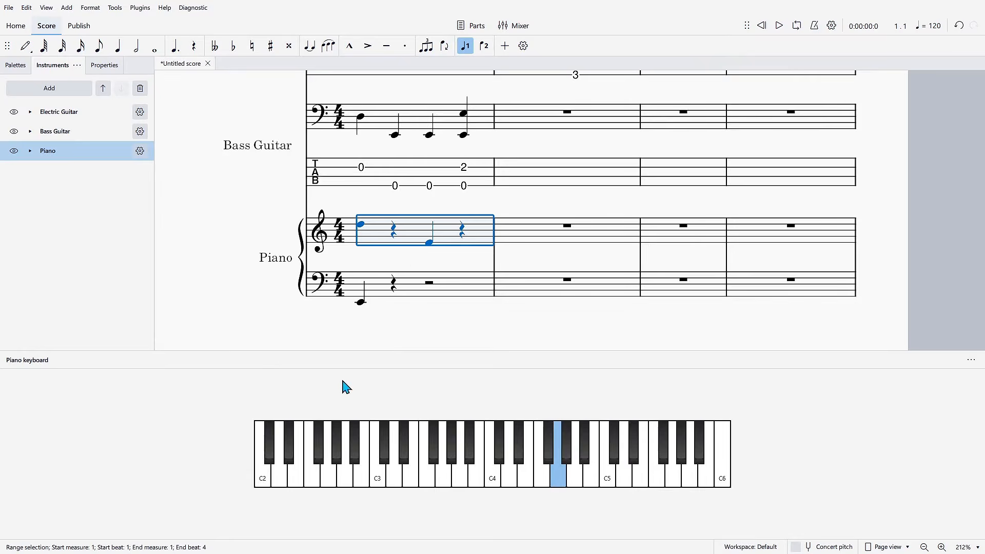
key(n)
click(484, 464)
click(443, 473)
click(410, 473)
click(373, 479)
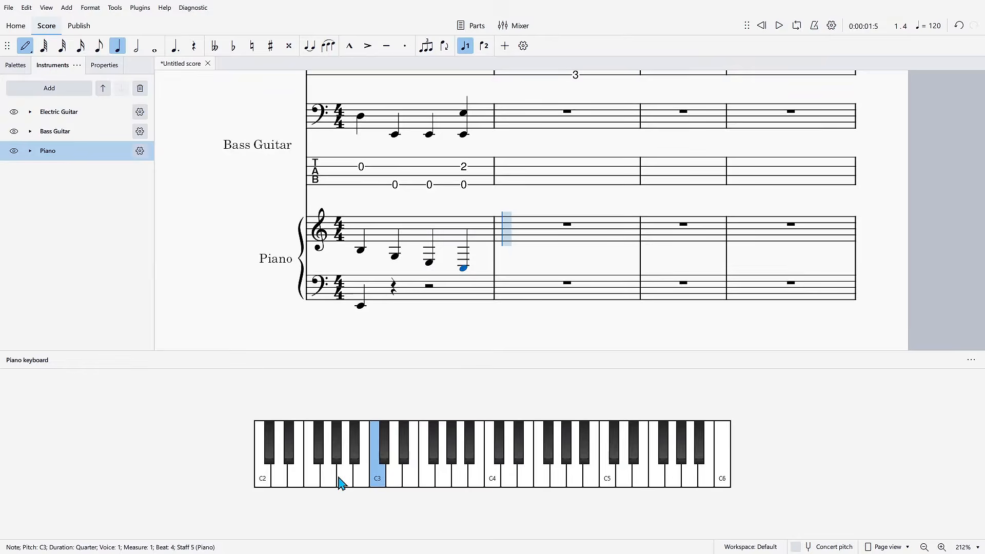
- Continue the piano's treble staff from the on-screen keyboard with quarter notes A2, B2, B3 and E♭4 in measure 2, and F4 starting measure 3
click(339, 477)
click(364, 469)
click(477, 476)
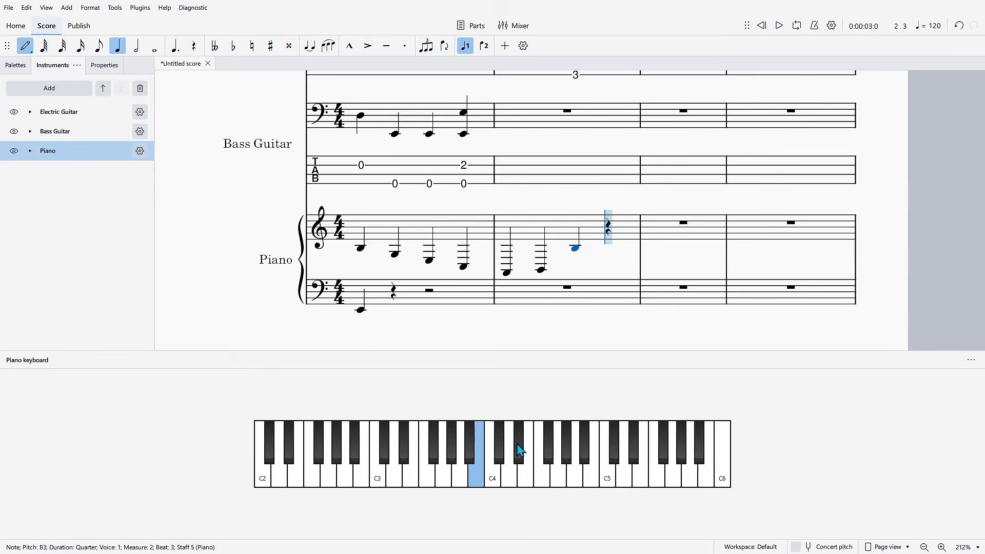
click(519, 450)
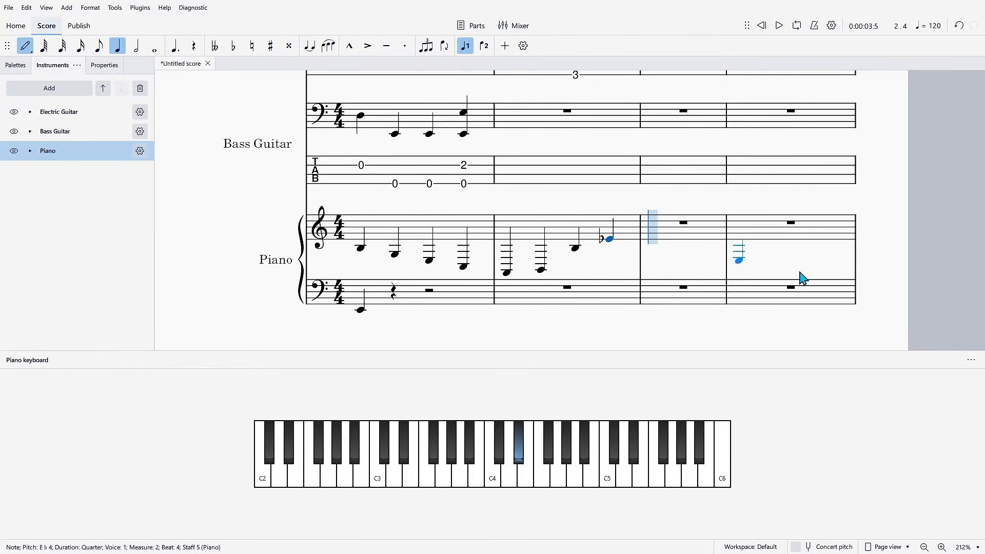
click(542, 458)
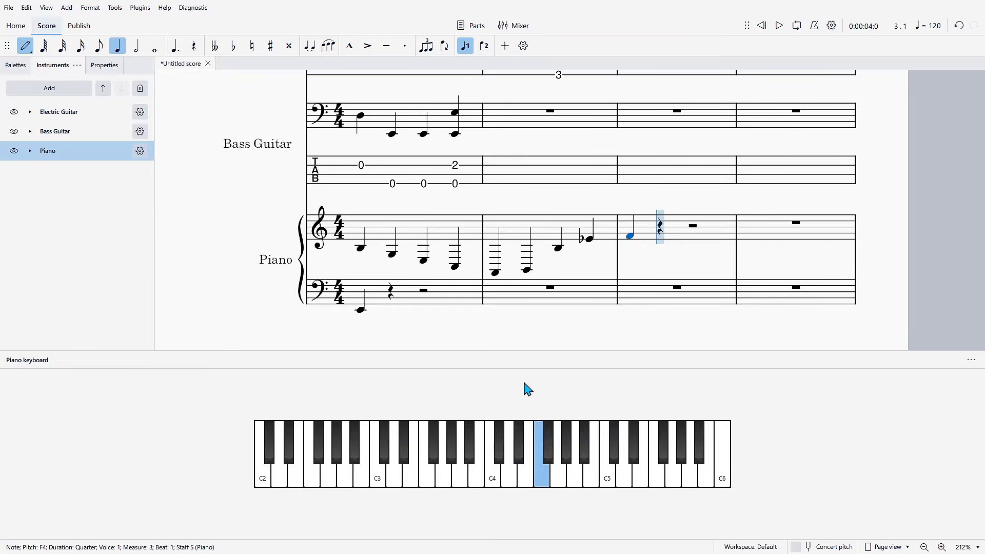
- Place treble-staff quarter notes for the piano: A4 on beats 3 and 4 of measure 3, and G4 on beat 1 of measure 4
click(696, 231)
click(711, 231)
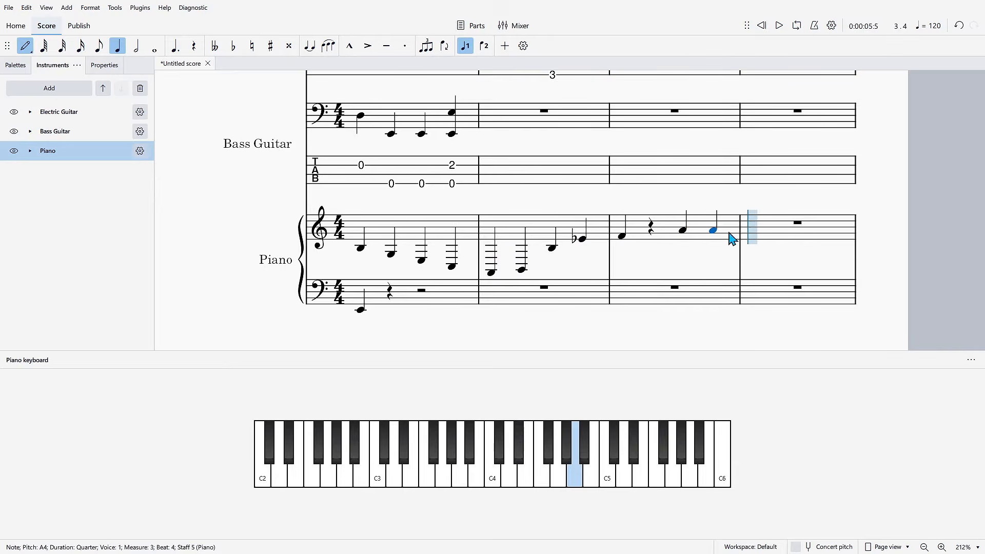
click(754, 234)
- Add quarter notes on the piano's bass staff: A3 on beat 1 of measure 4, notes in measure 3, and C3 on beat 1 of measure 2
click(751, 280)
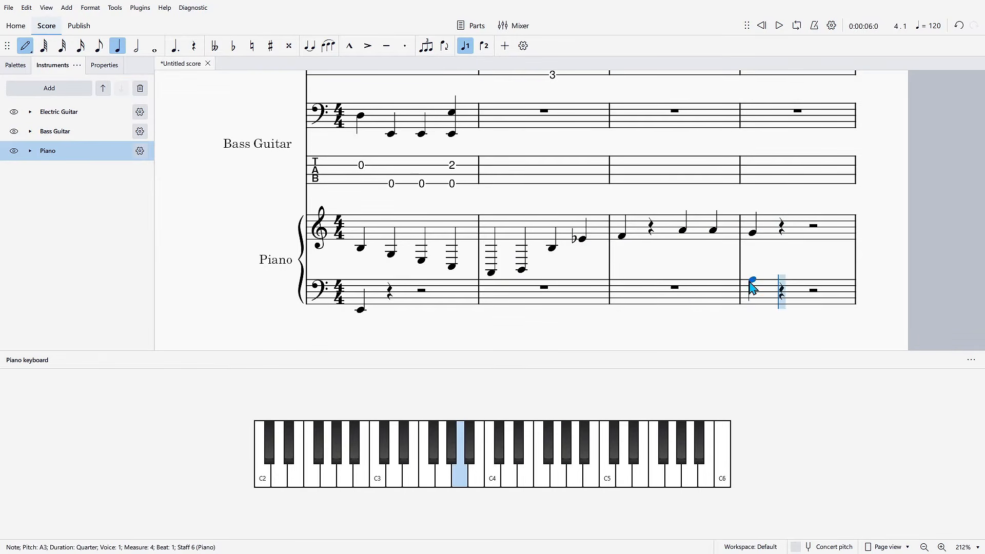
click(695, 292)
click(627, 296)
click(584, 297)
- Set the on-screen piano keyboard's range to 88 keys (piano)
scroll(589, 290, up, 3)
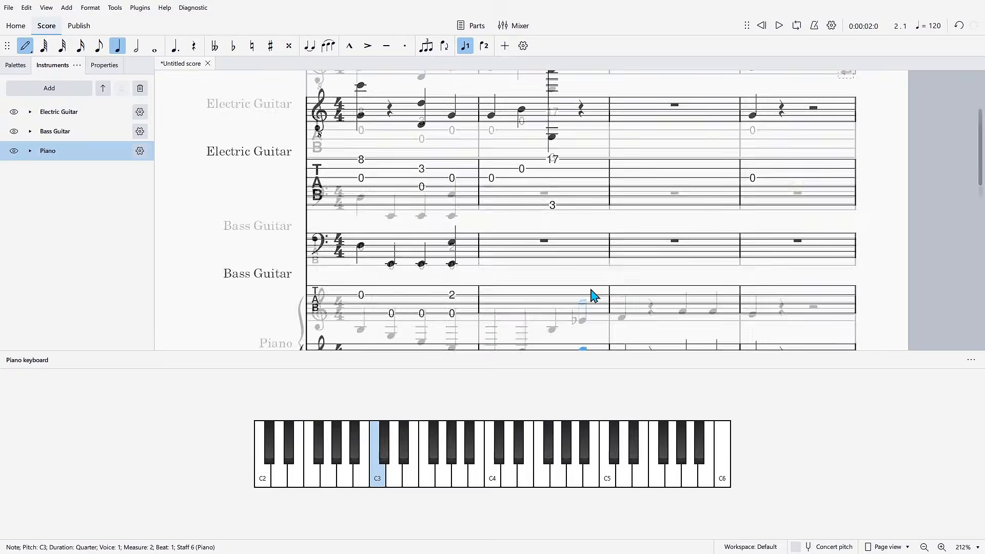
scroll(492, 282, up, 2)
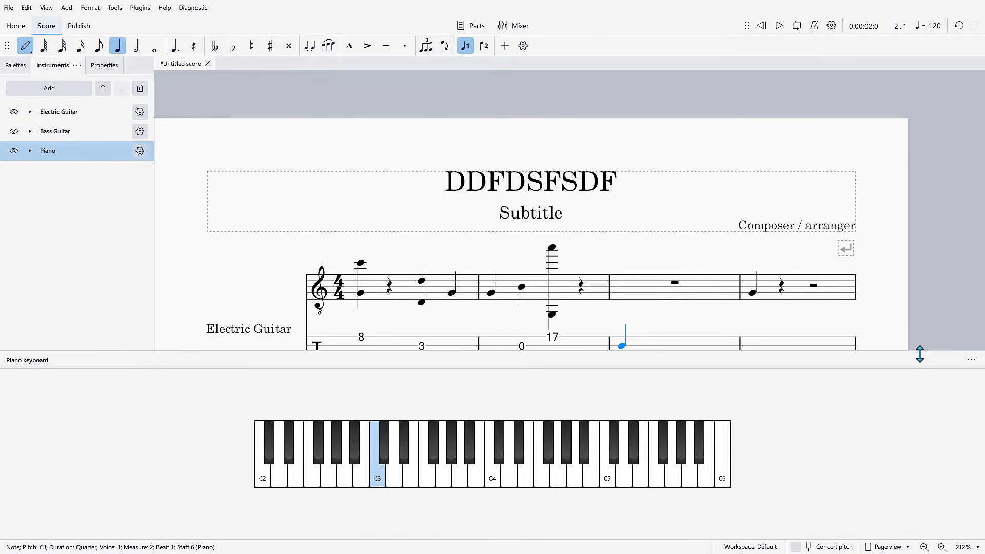
click(970, 360)
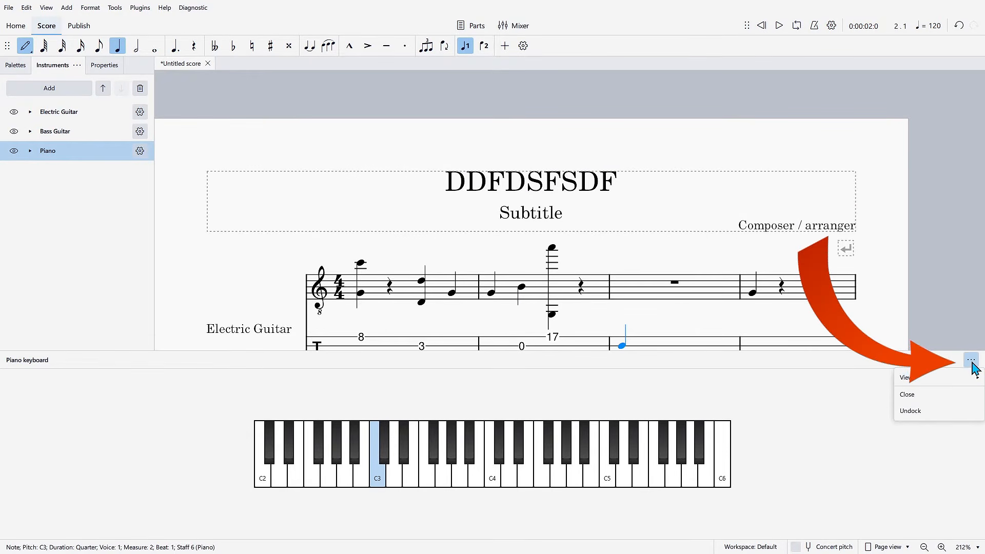
mouse_move(925, 385)
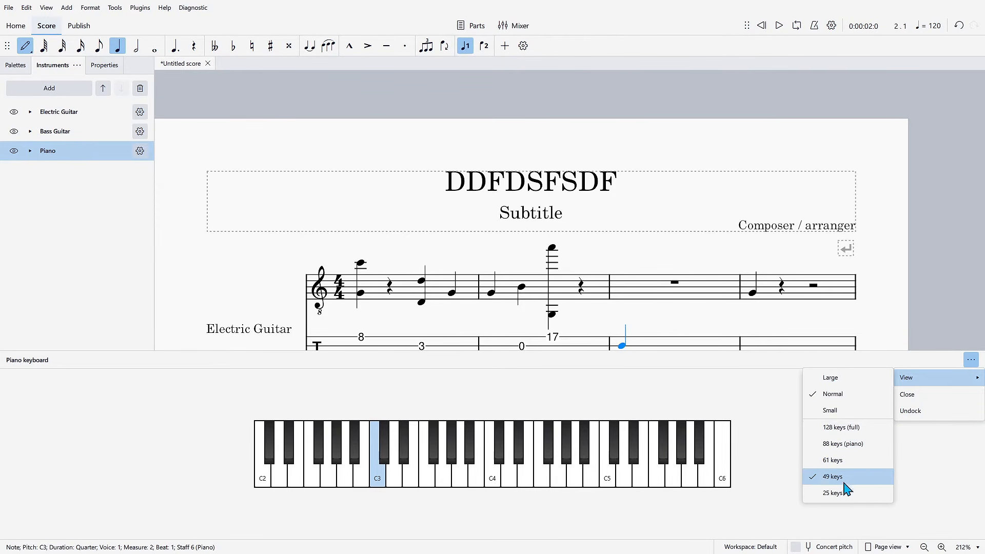
click(853, 444)
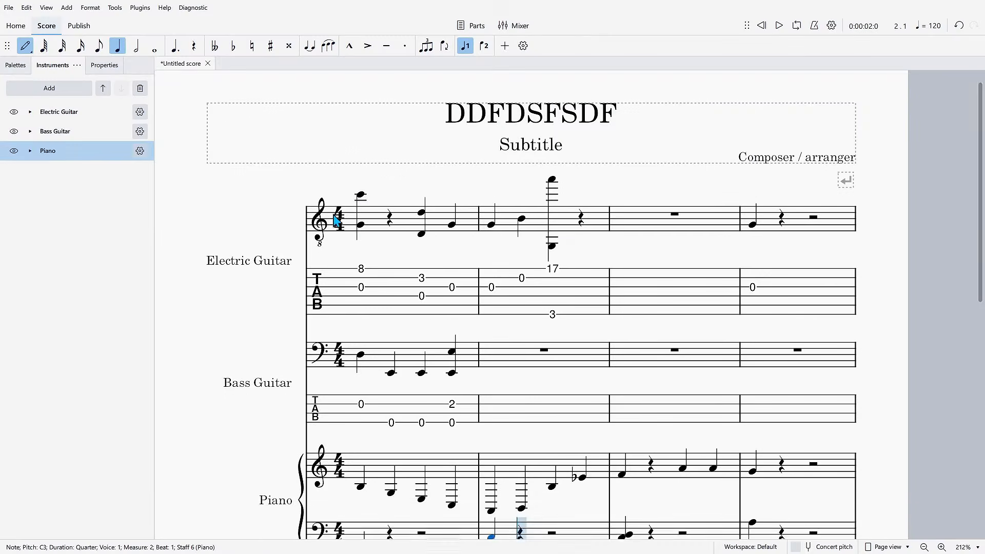
scroll(209, 132, up, 1)
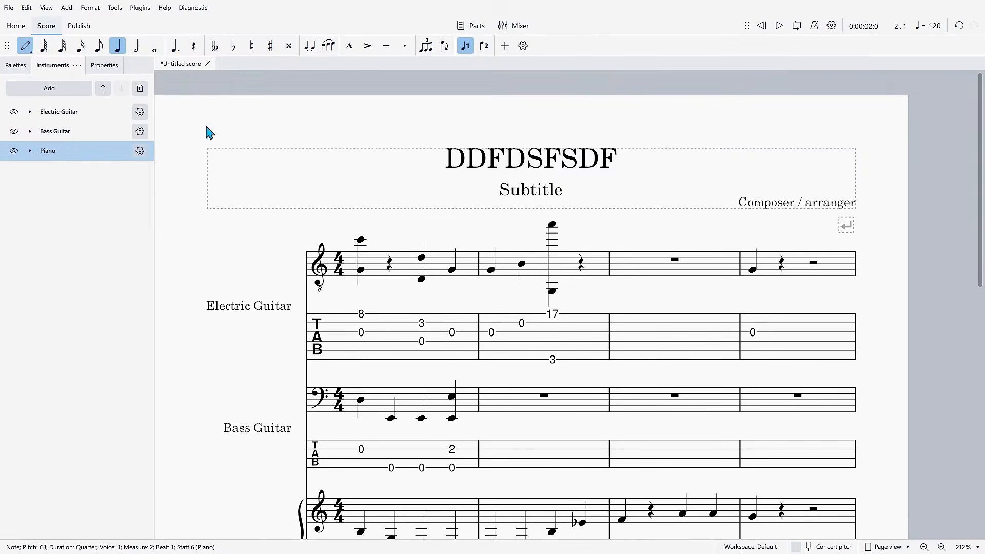
click(7, 8)
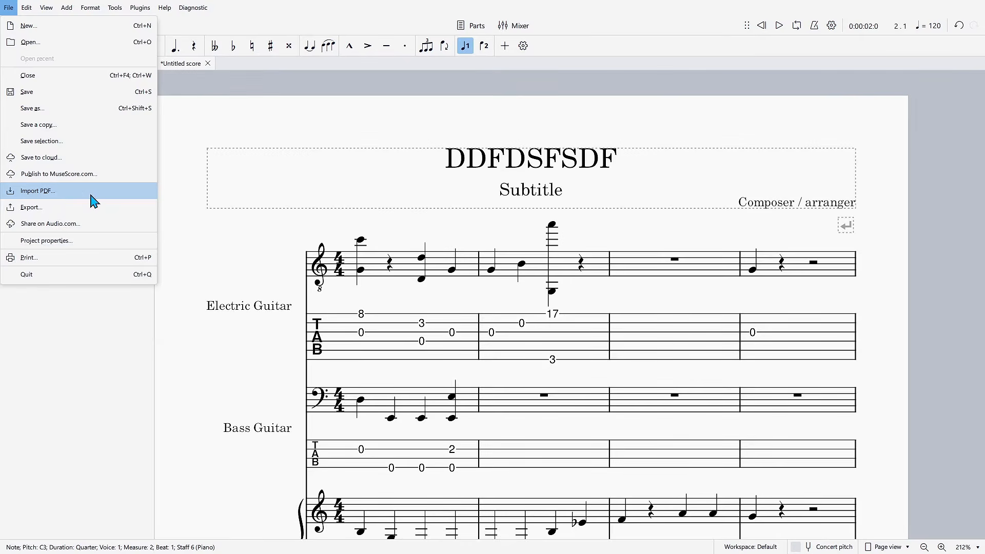
click(100, 331)
click(47, 7)
mouse_move(94, 208)
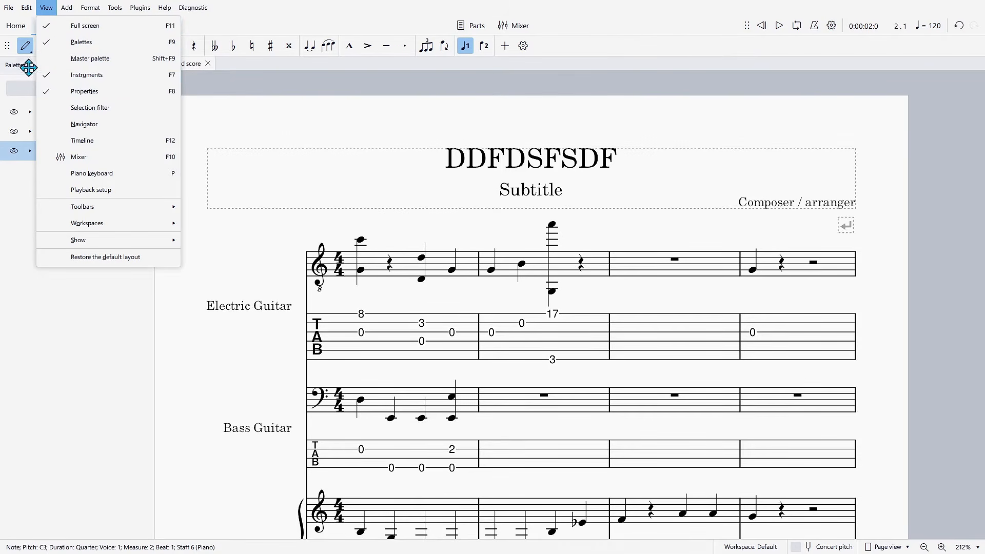
mouse_move(66, 8)
mouse_move(95, 53)
mouse_move(97, 29)
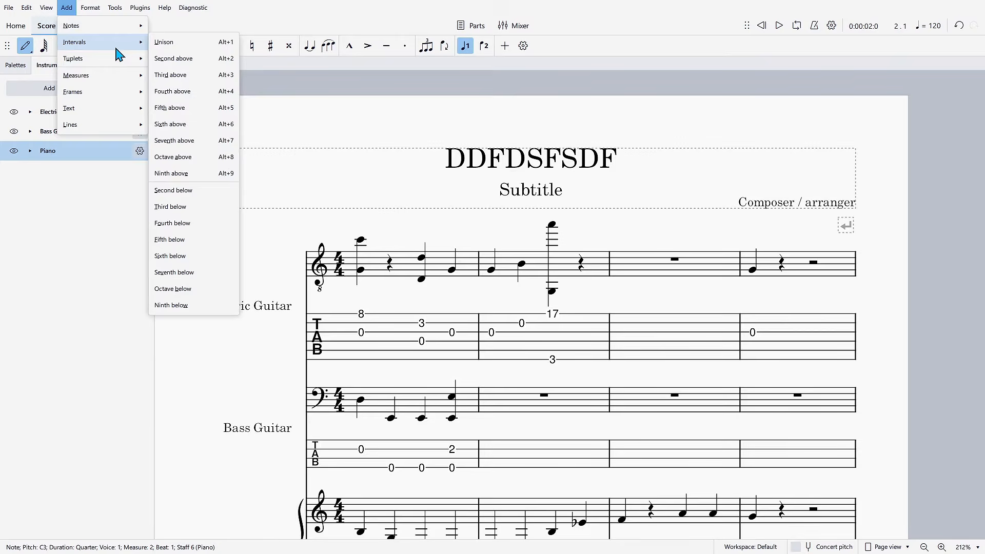
mouse_move(112, 67)
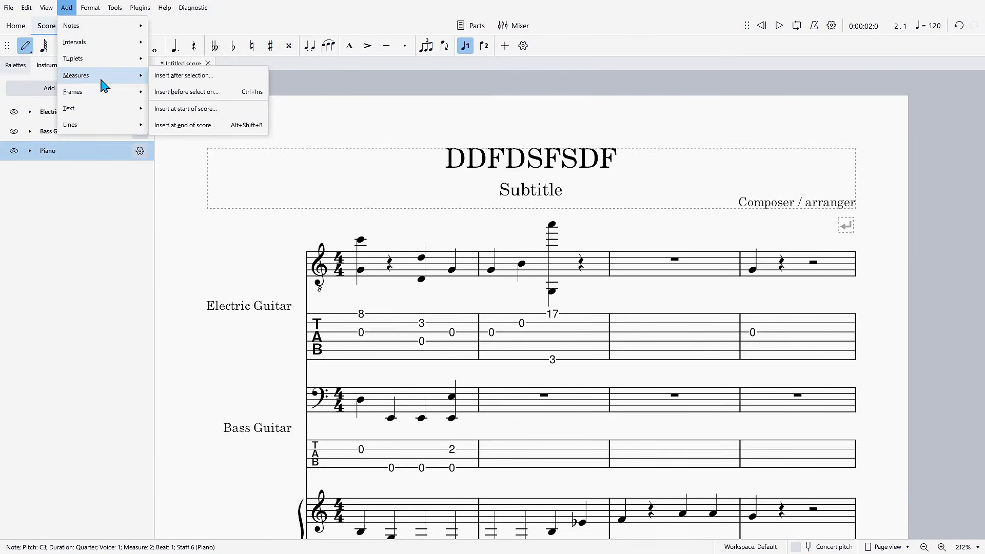
click(90, 8)
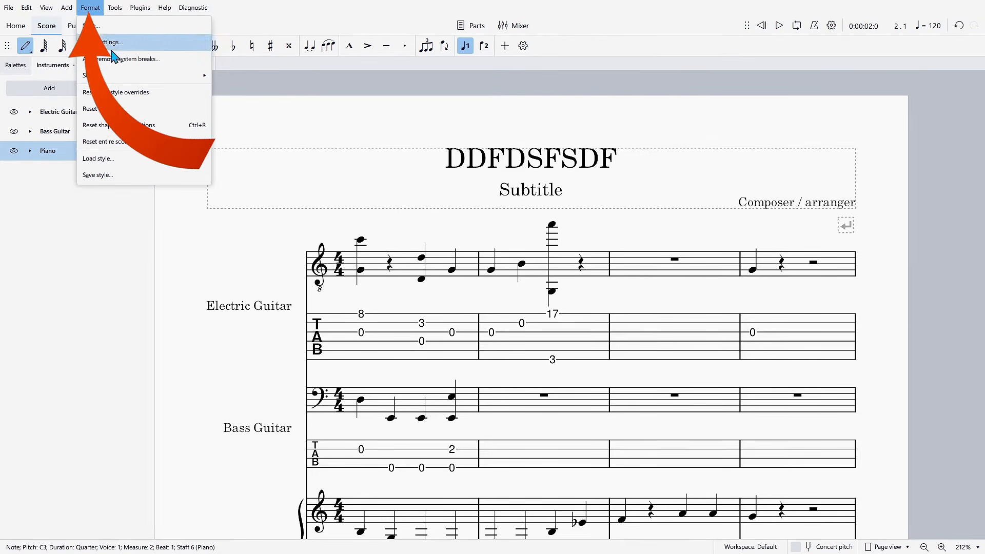
click(118, 13)
click(117, 10)
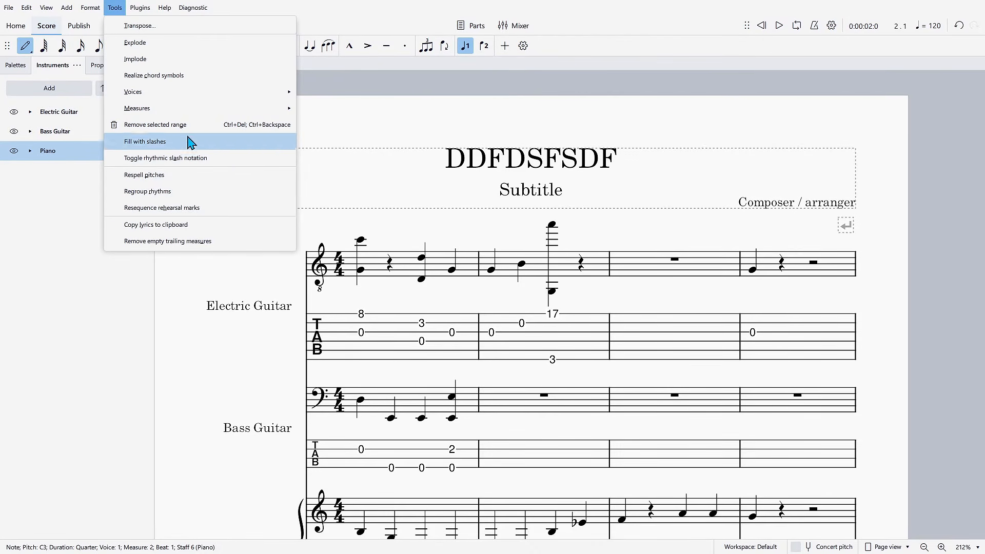
click(141, 11)
click(142, 11)
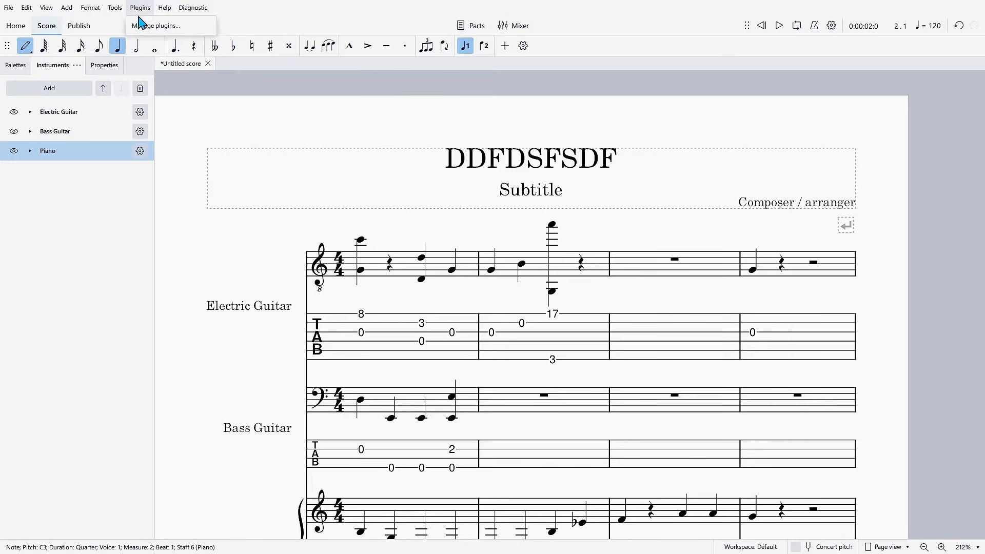
mouse_move(164, 10)
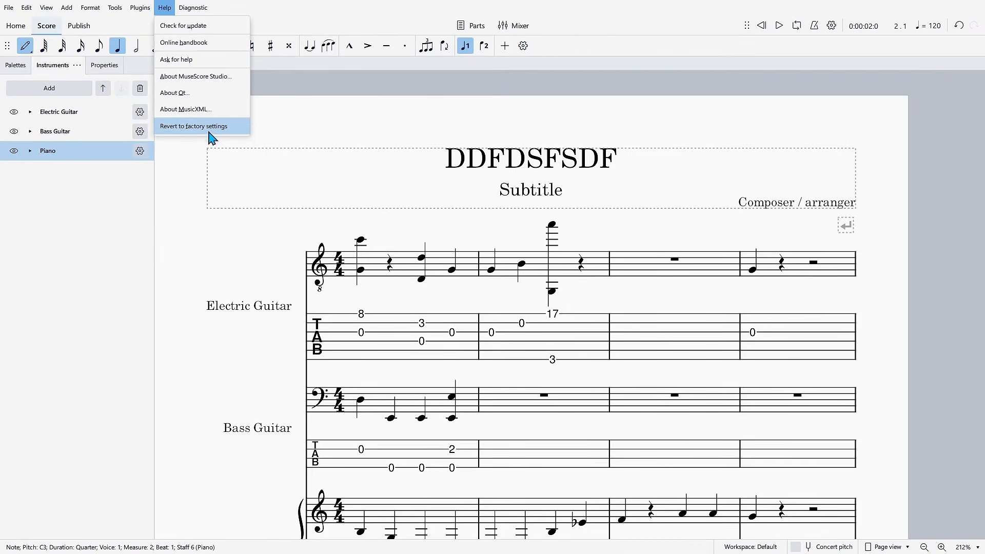
click(193, 7)
mouse_move(222, 58)
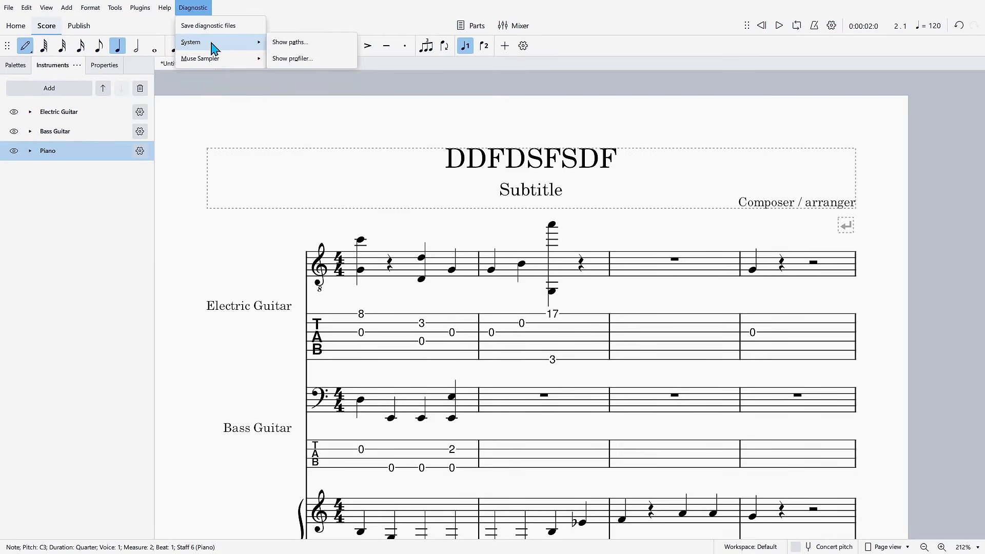
click(302, 44)
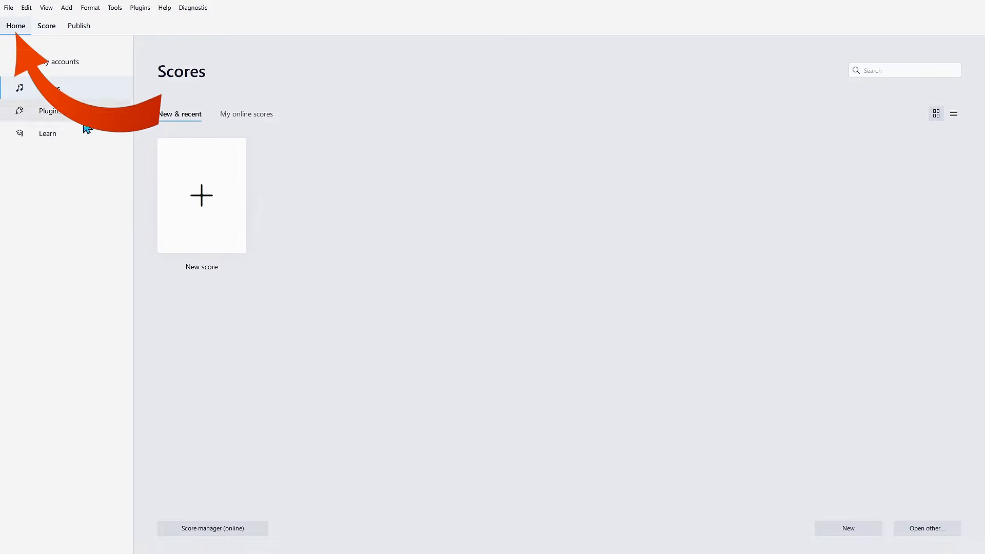
- Examine the score in the publishing view and return to score editing
click(50, 28)
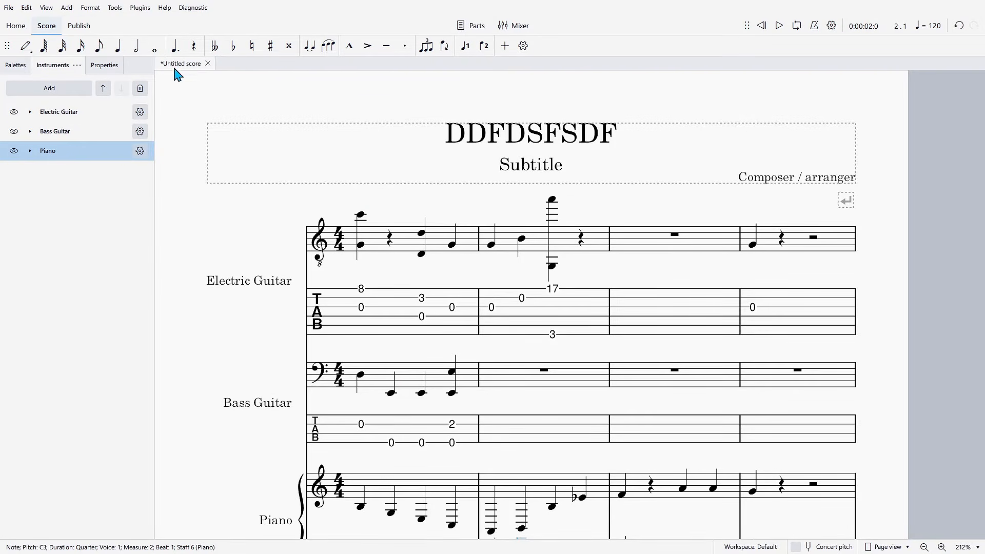
click(81, 26)
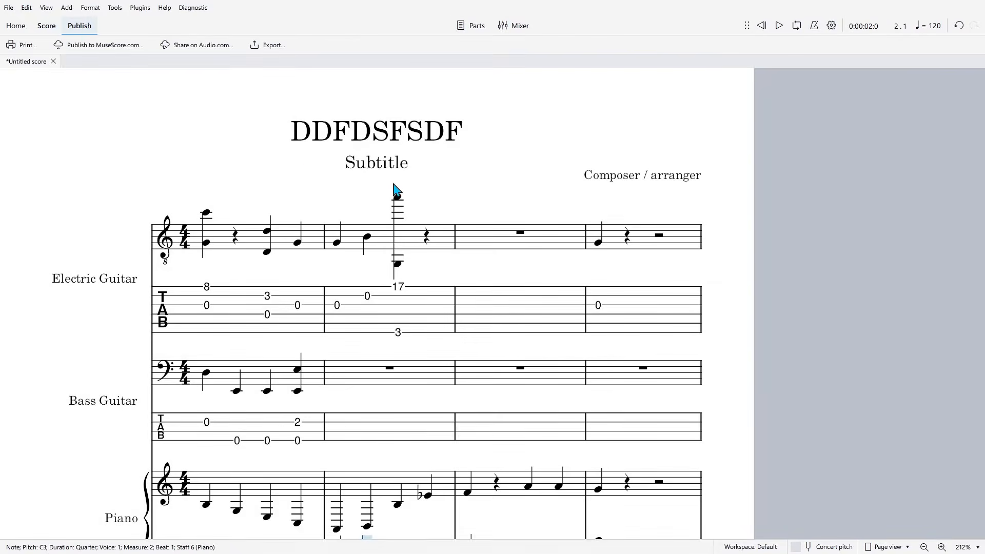
scroll(400, 185, down, 1)
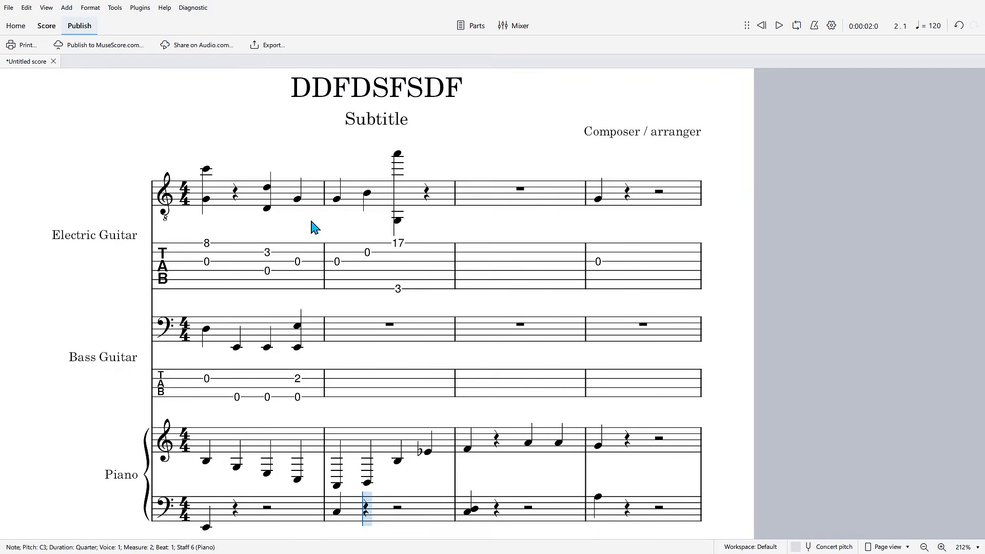
click(47, 26)
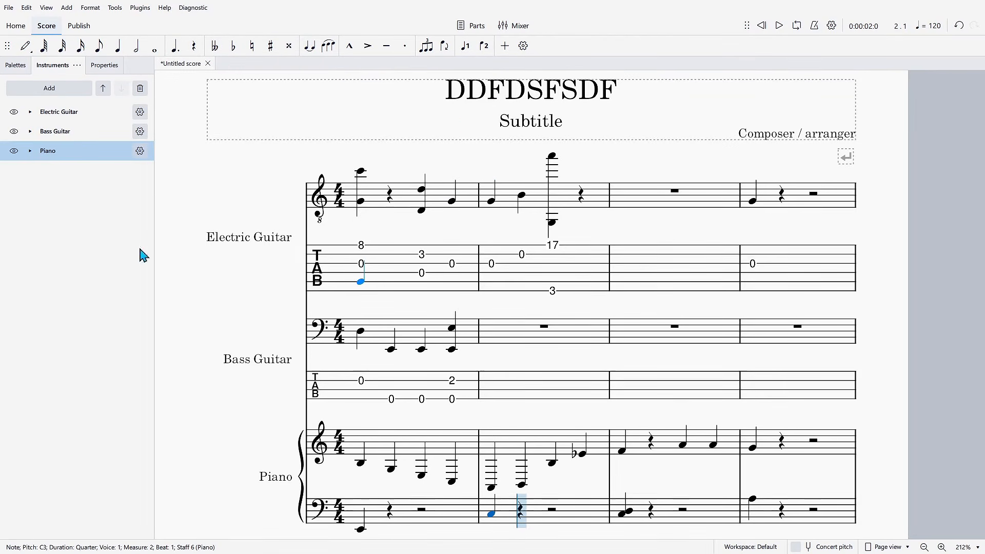
- Tie the electric guitar's G and the piano's C3 on beat 1 of measure 2 to the next notes of the same pitch
click(26, 46)
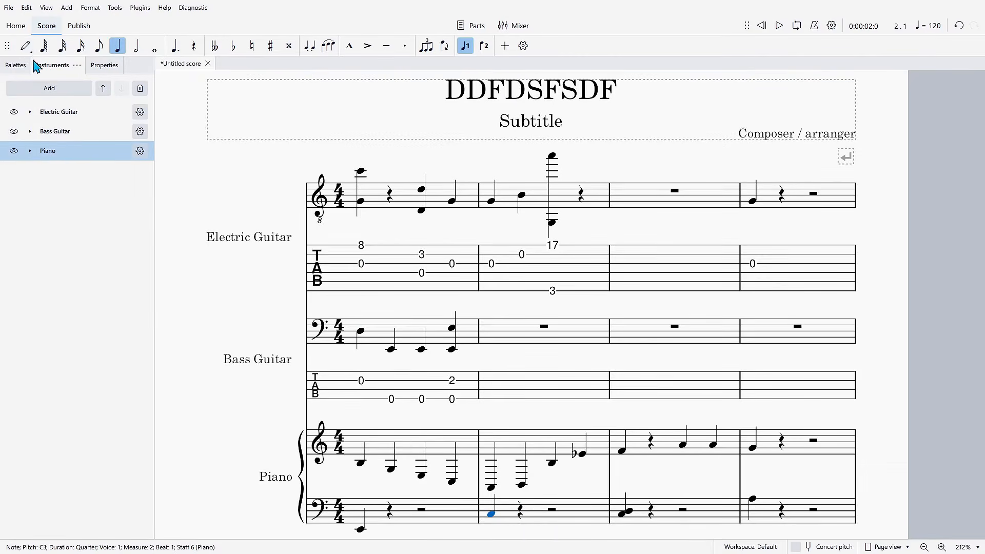
click(26, 46)
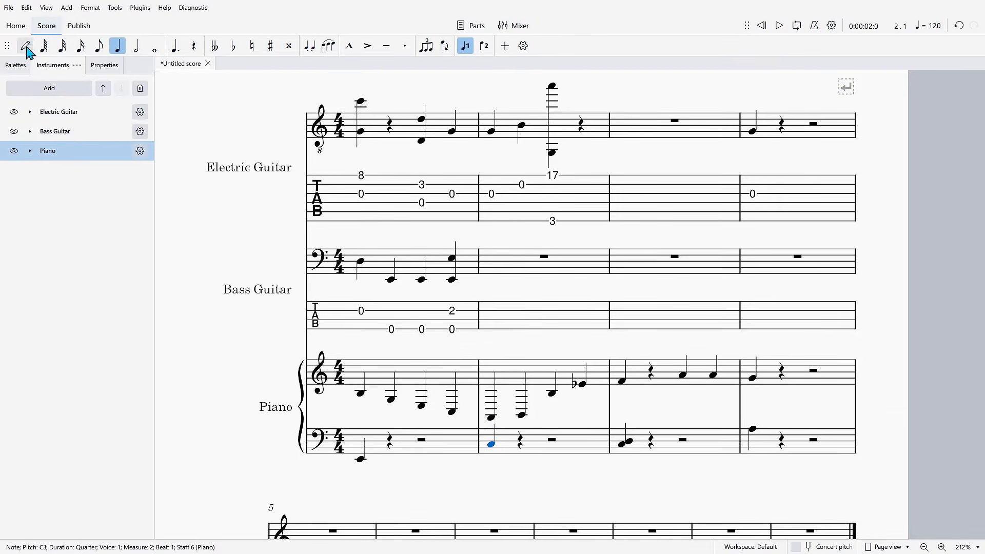
scroll(524, 202, up, 1)
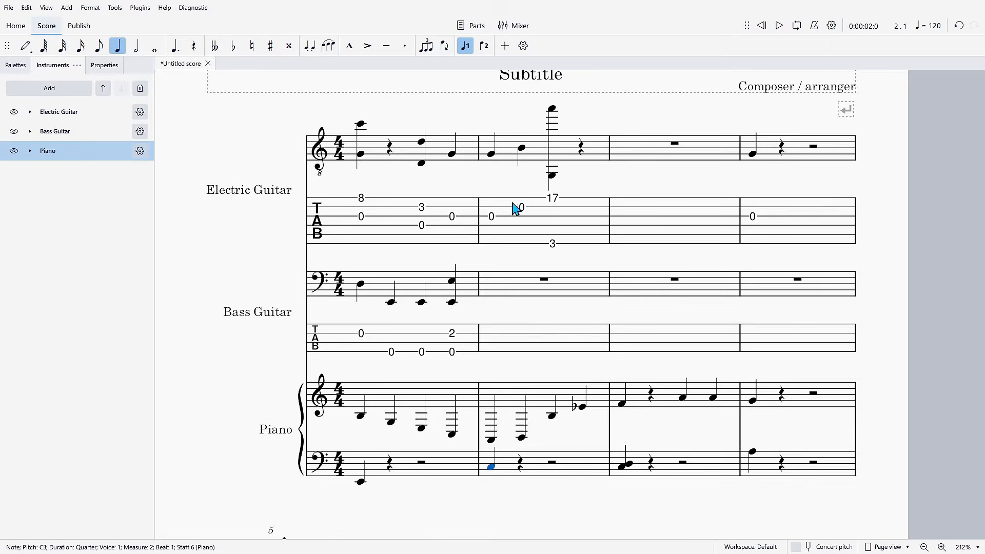
ctrl+click(491, 154)
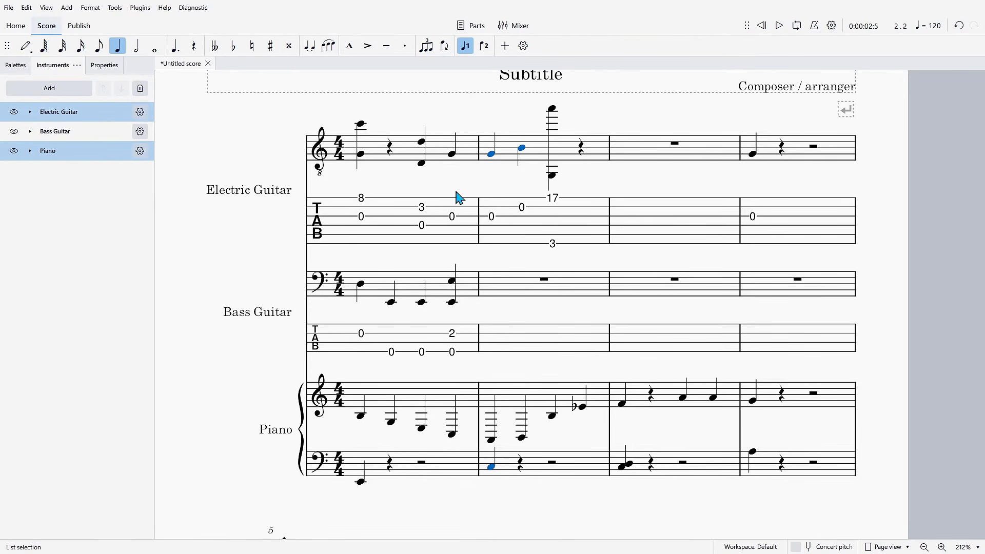
click(309, 47)
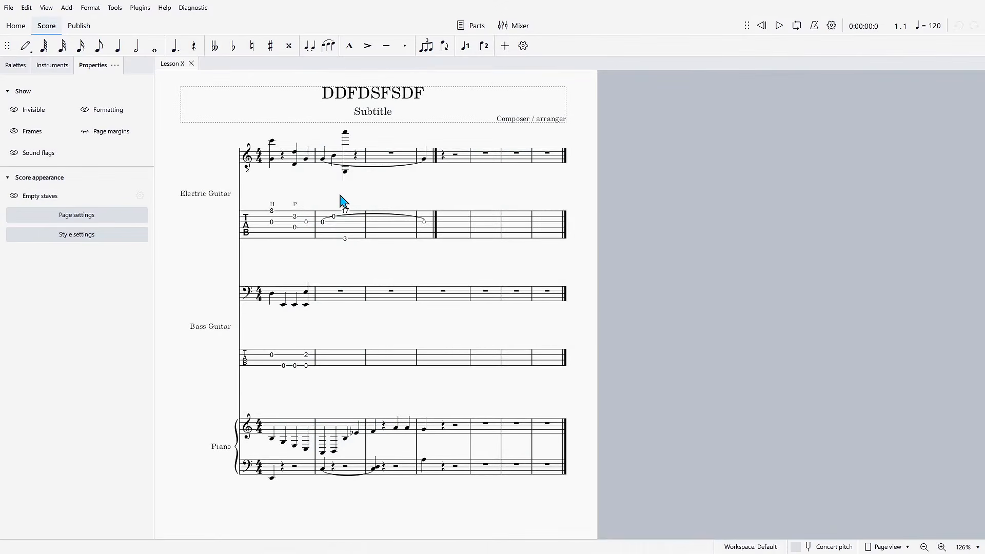
- In the Lesson X score, stack open notes on strings 6, 5 and 4 of the guitar tablature at measure 4, beat 2, and apply a triplet
click(444, 238)
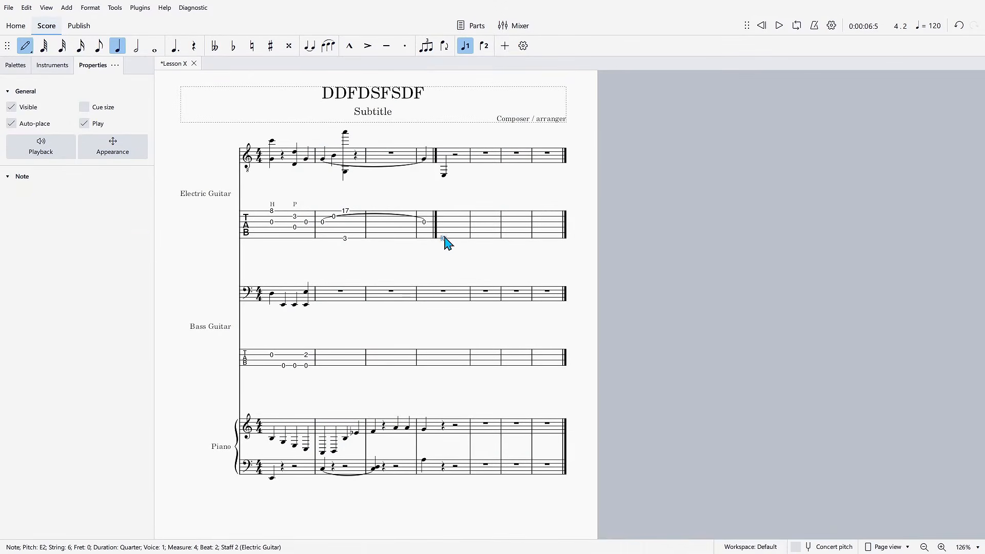
click(445, 232)
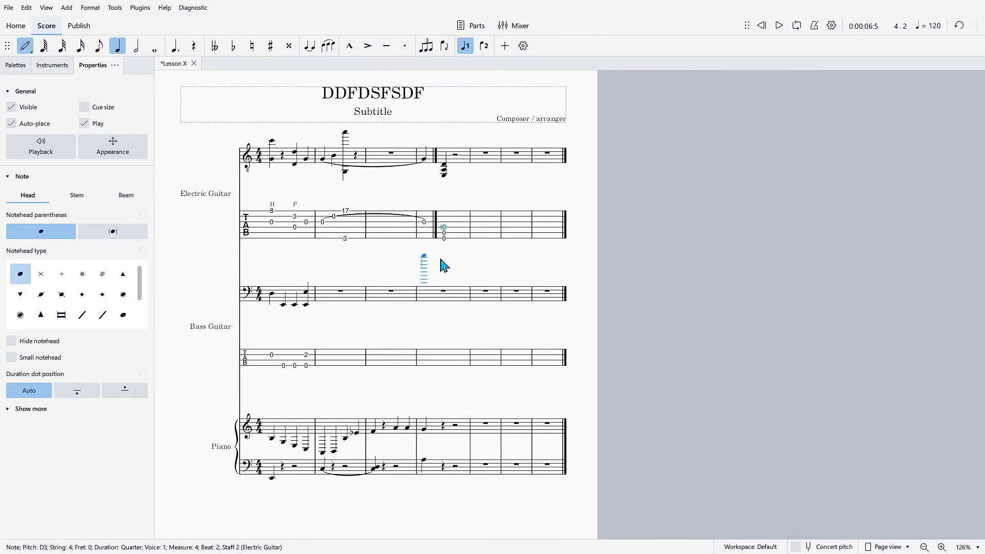
key(Escape)
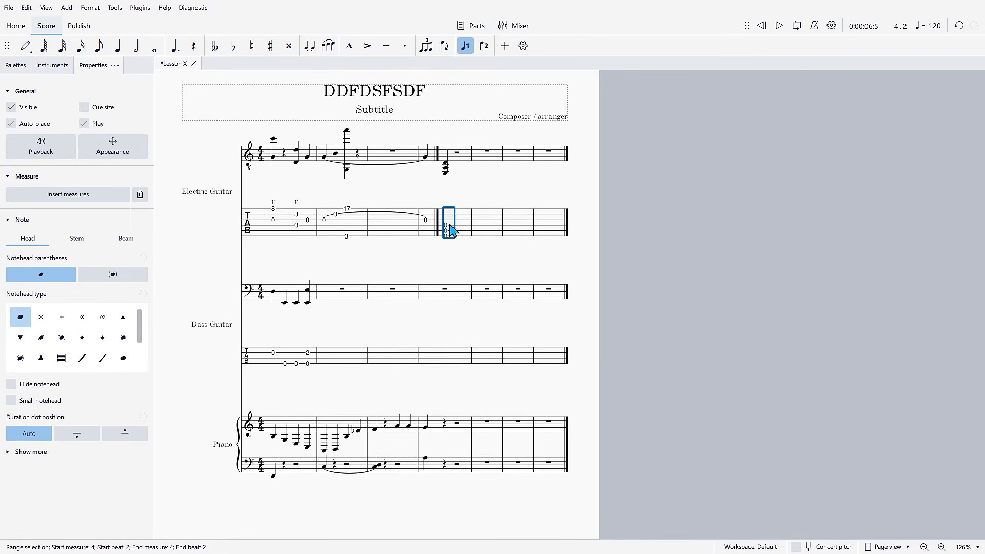
click(427, 45)
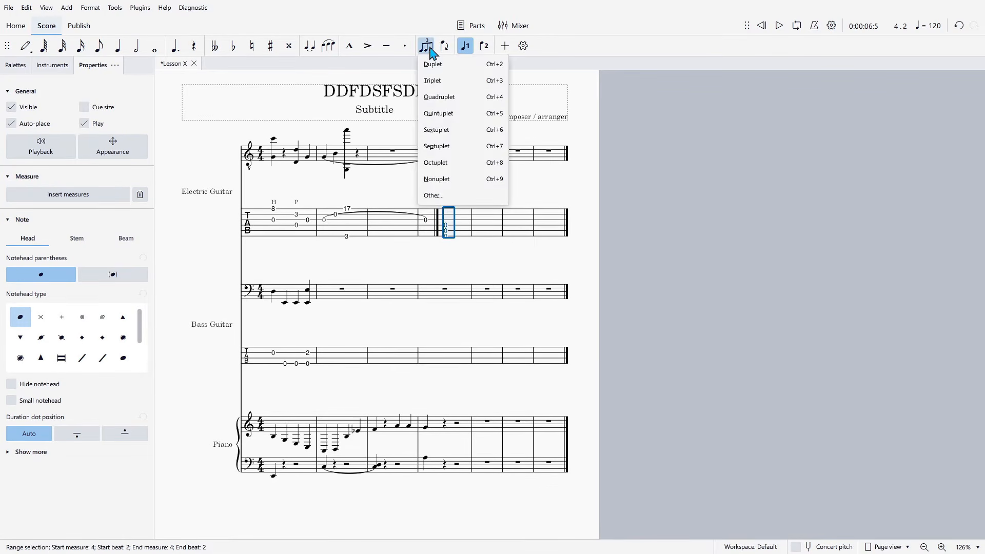
click(434, 78)
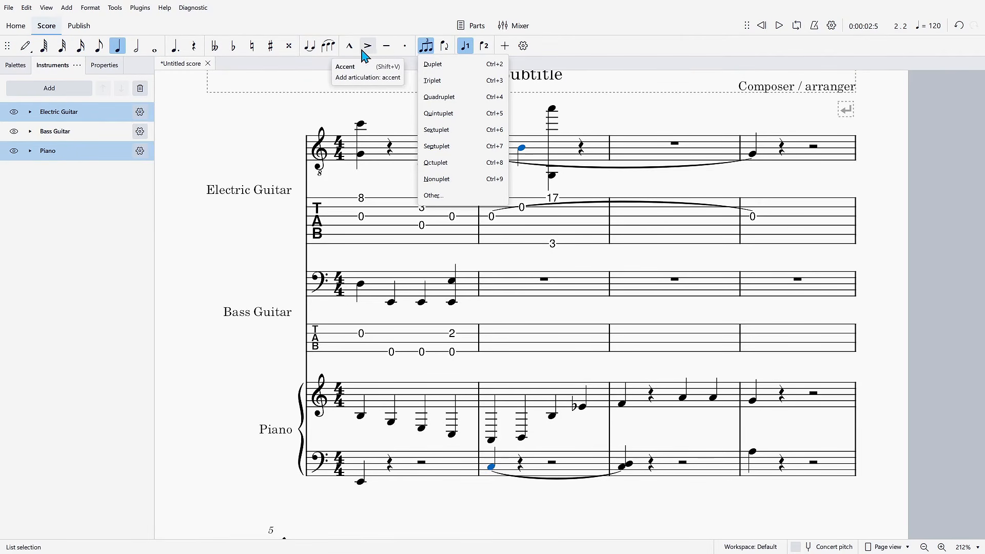
click(273, 135)
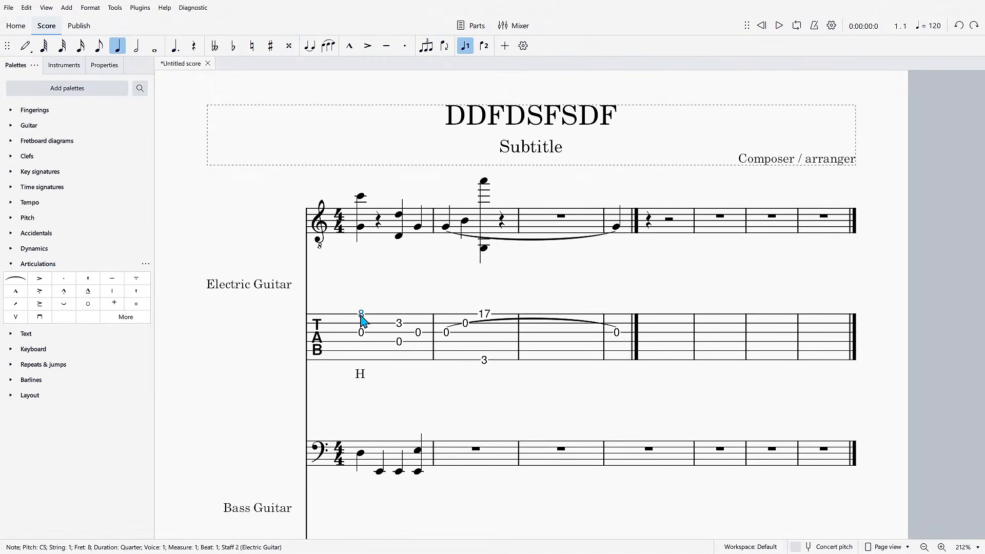
key(ctrl+l)
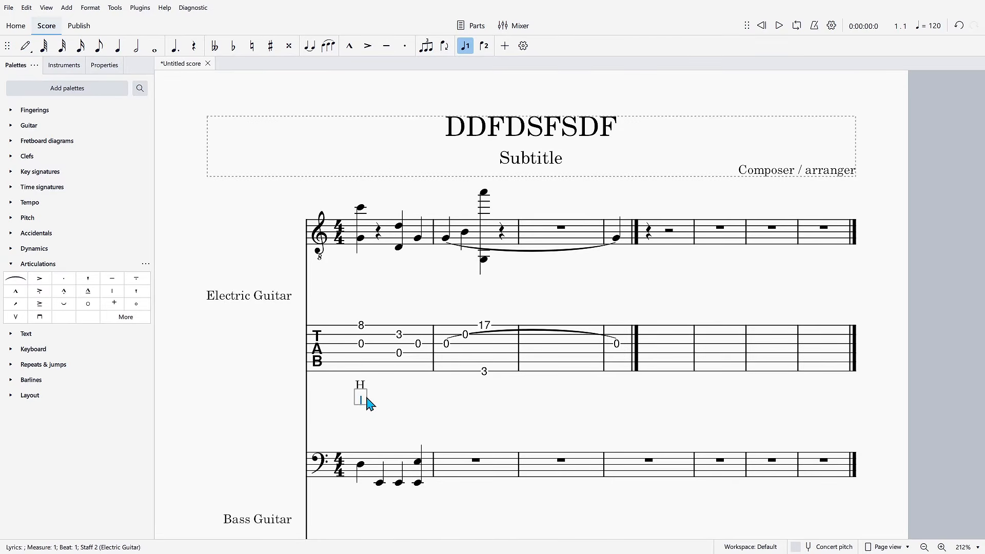
text(The)
key(BackSpace)
key(BackSpace)
key(BackSpace)
- Set the text size of the H lyric under the first note of the electric guitar tablature to 8 pt
click(360, 394)
double_click(364, 397)
key(Escape)
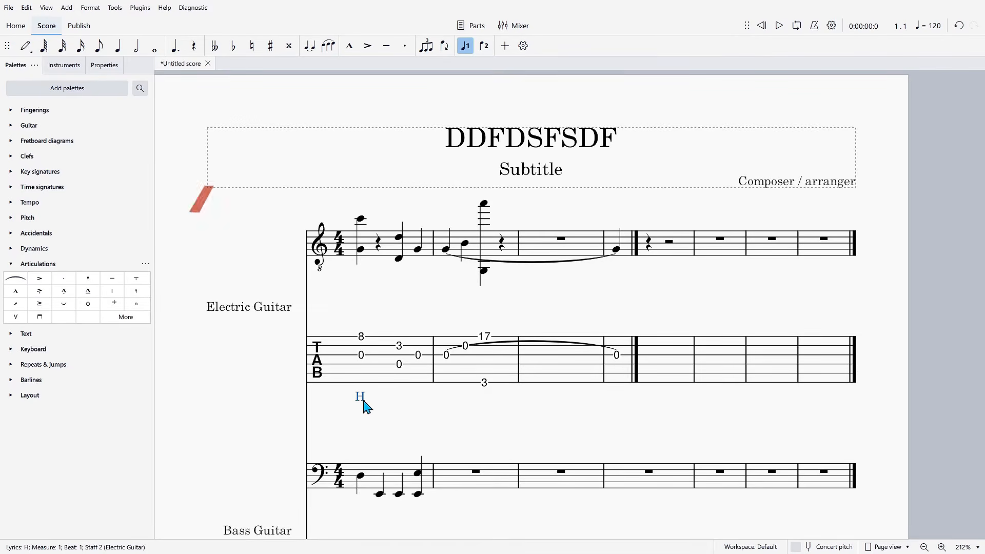
click(103, 65)
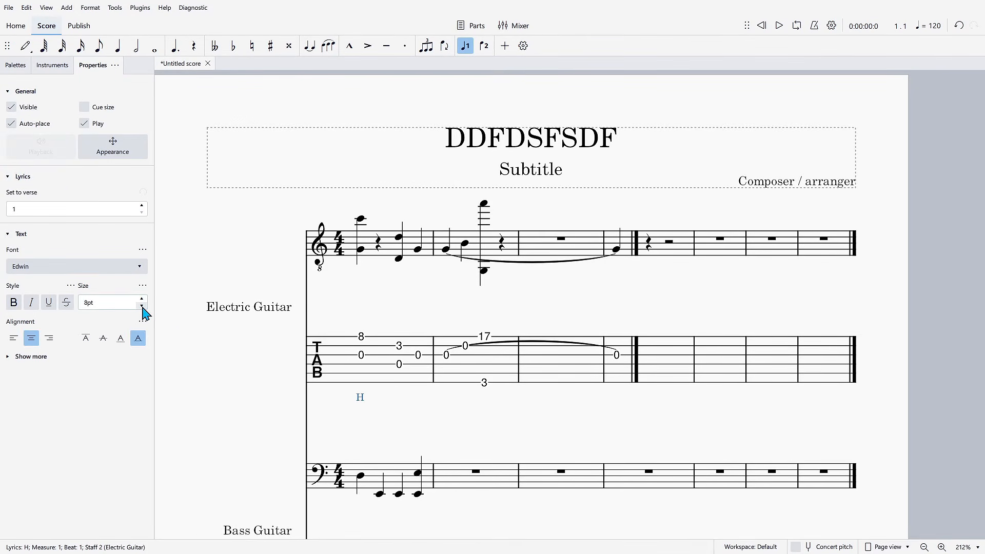
- Move the H lyric above the guitar tablature staff, directly over the fret 8 on beat 1 of measure 1
click(402, 410)
click(361, 398)
drag(363, 404, 365, 333)
click(403, 325)
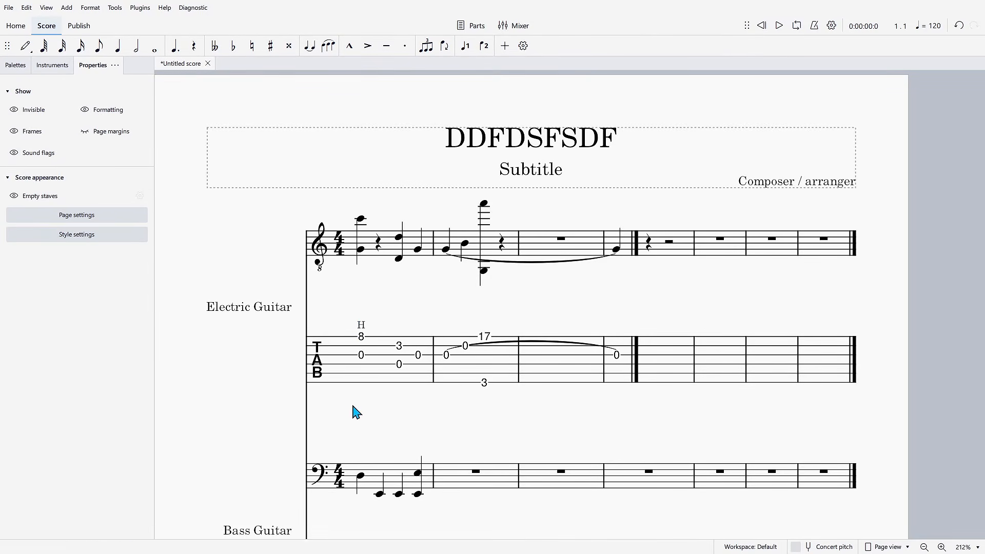
- Copy the H lyric to the fret 3 note on beat 3 of measure 1 in the electric guitar tablature
click(362, 338)
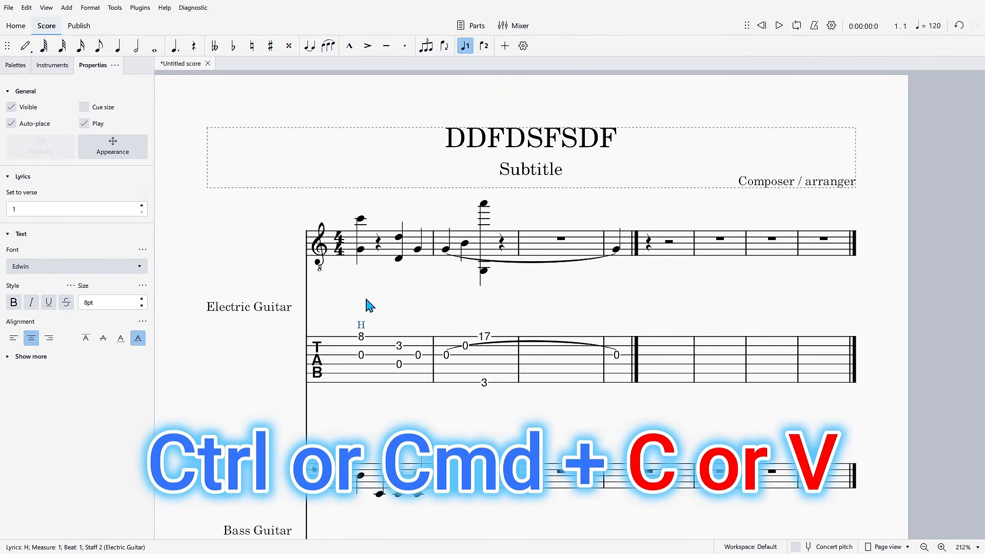
click(400, 346)
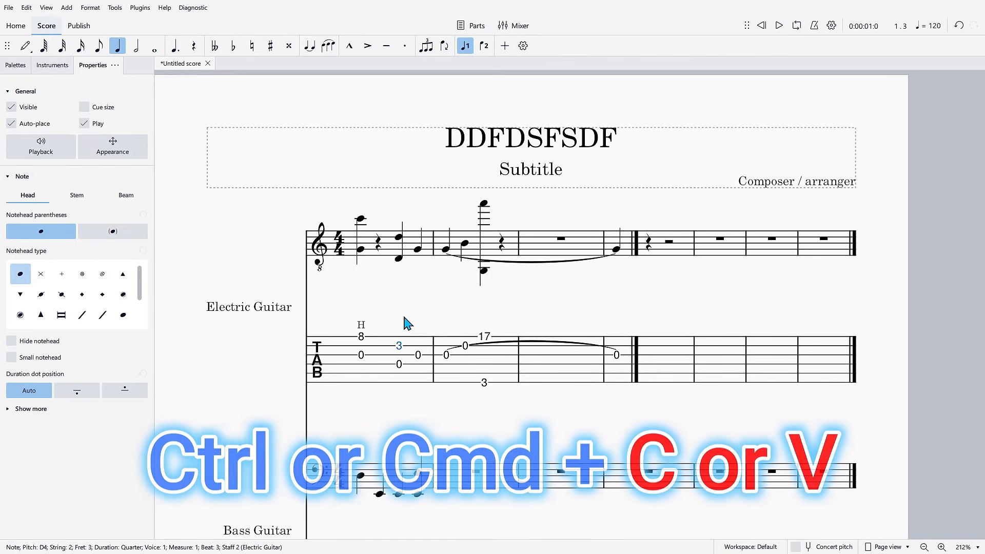
text(H)
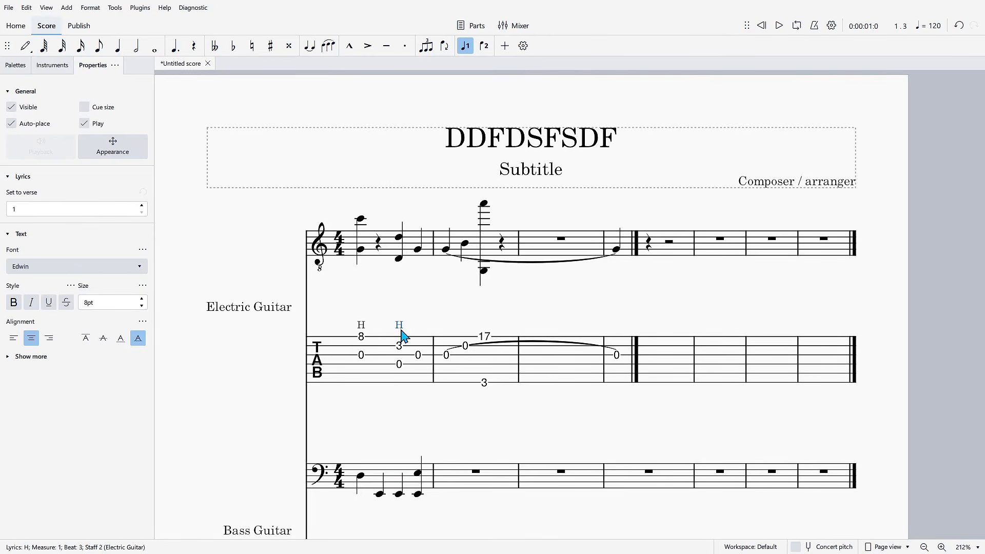
- Change the lyric above the fret 3 on beat 3 of measure 1 to P
double_click(400, 327)
key(BackSpace)
text(P)
click(436, 313)
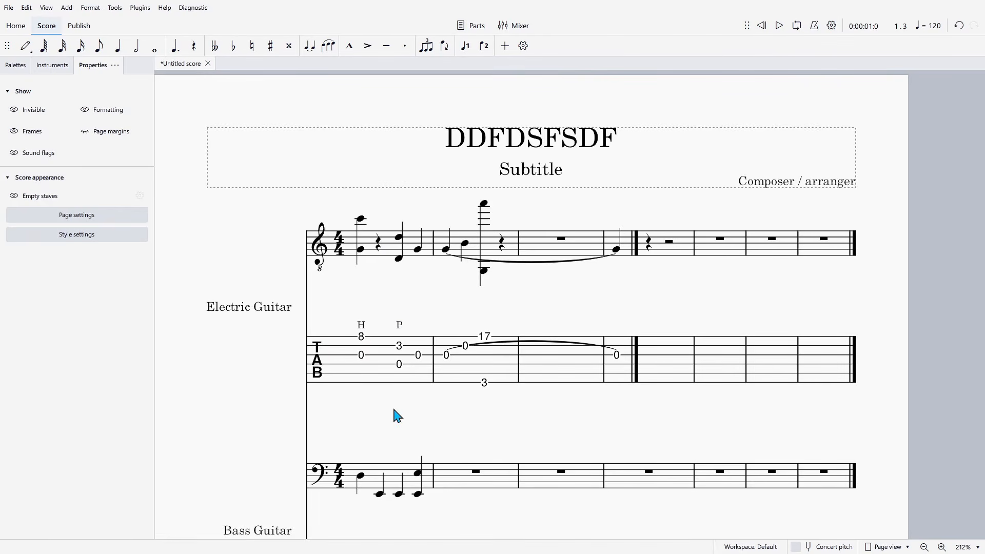
- Examine the categories of elements that can be added to the score and the customization options for the note input toolbar
click(480, 188)
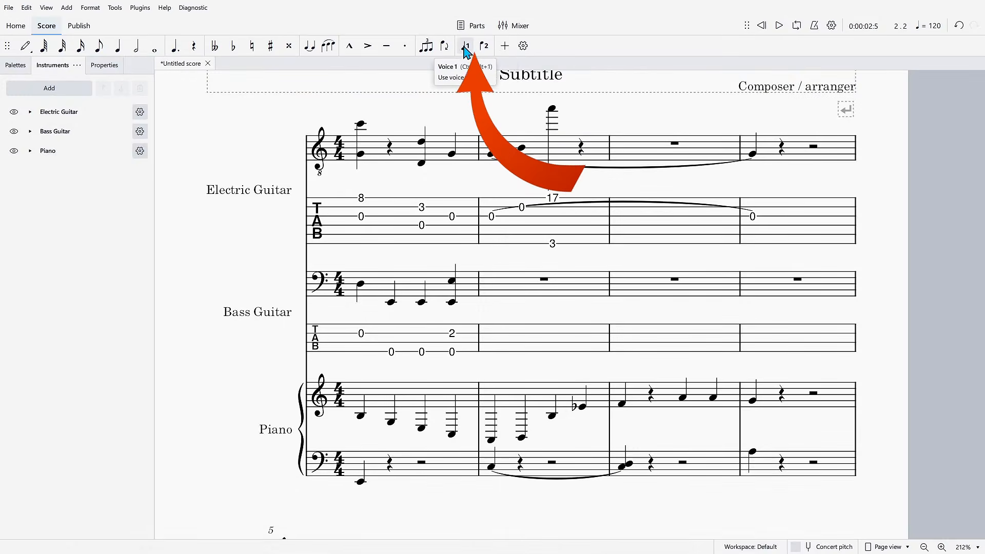
click(503, 45)
mouse_move(526, 96)
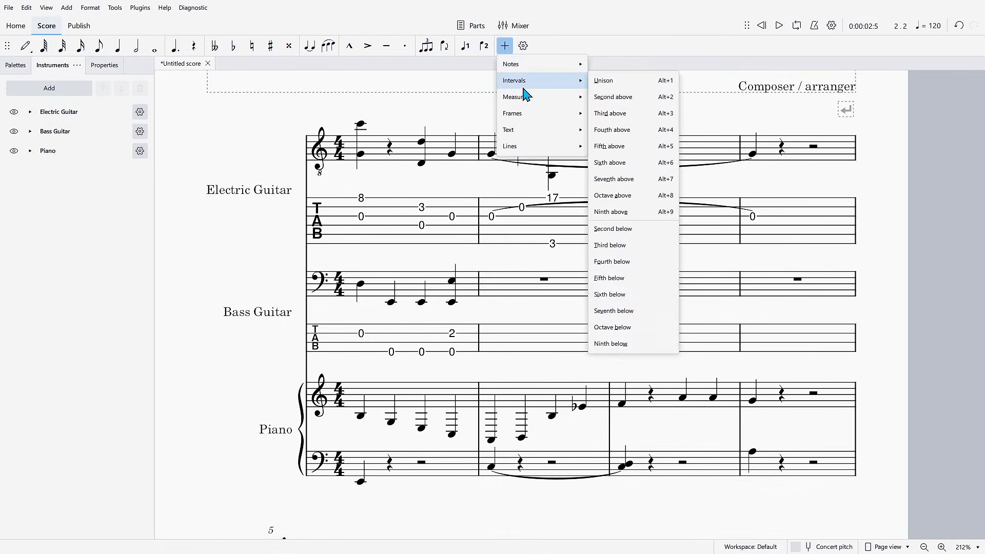
mouse_move(538, 140)
click(523, 45)
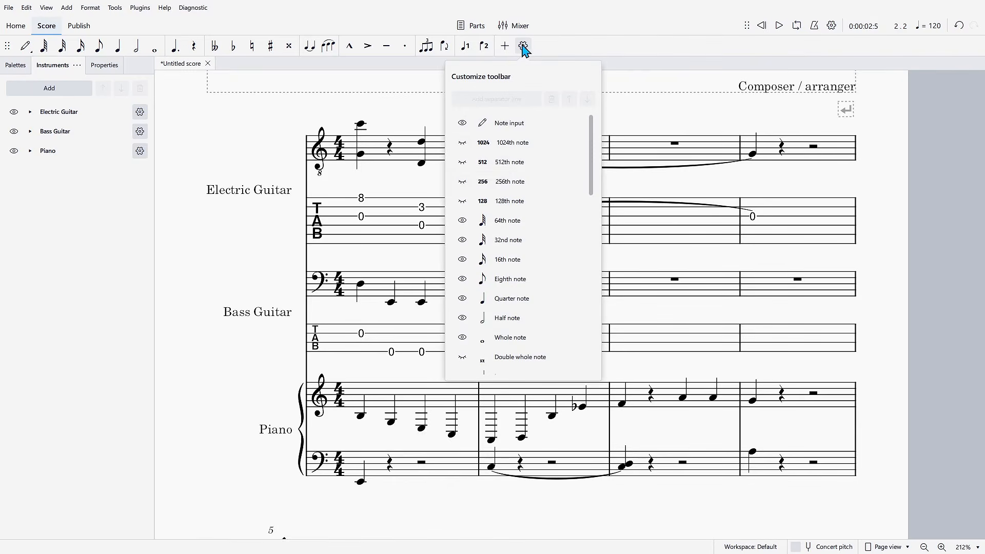
scroll(534, 204, down, 8)
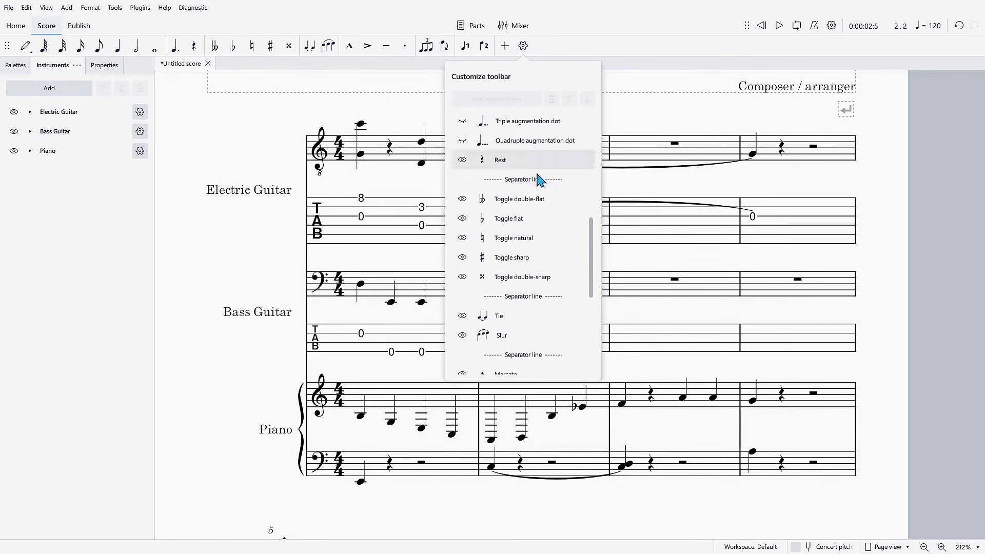
click(391, 106)
- Review the score's list of instrument parts and the mixer channels, and close both
click(470, 25)
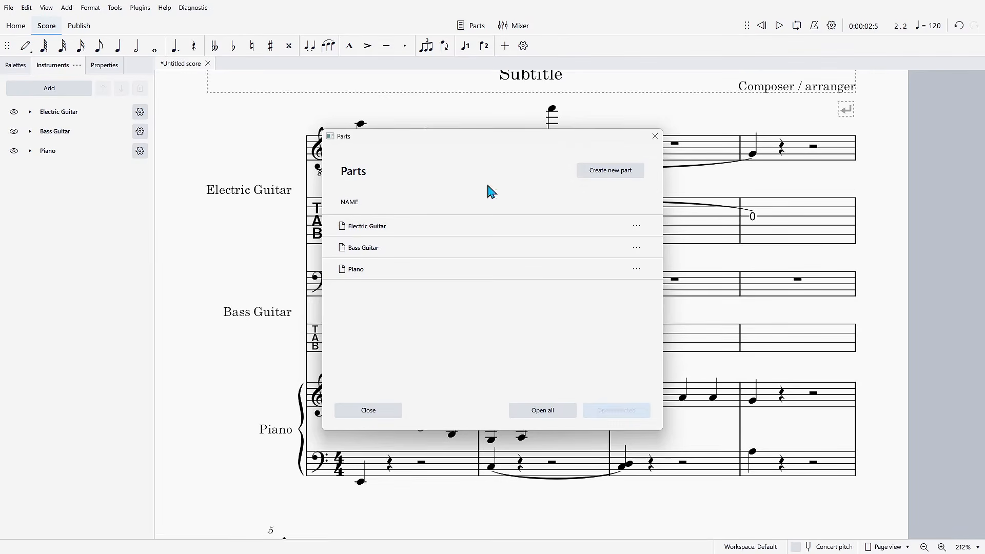
click(369, 412)
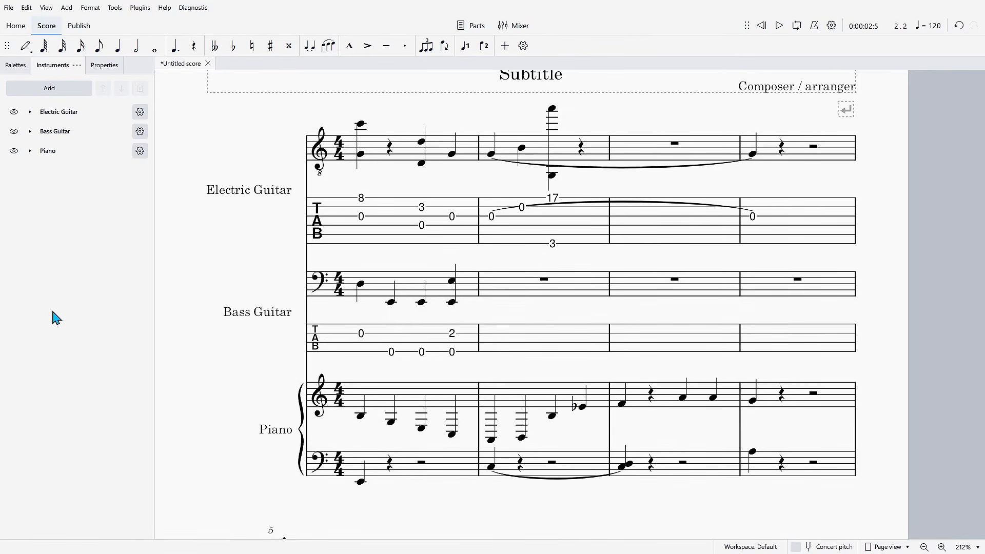
click(508, 27)
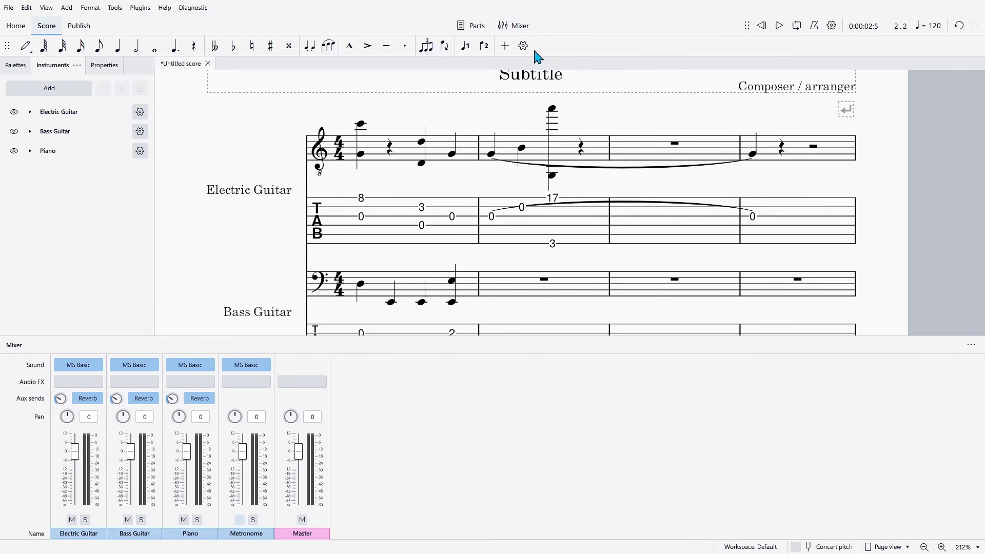
click(518, 28)
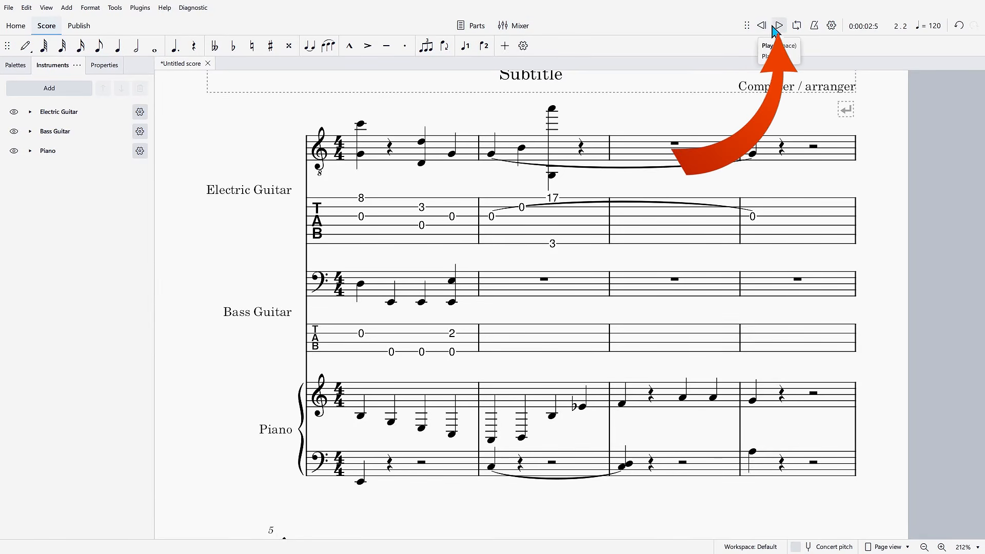
- Try the metronome toggle and view the playback options
click(815, 26)
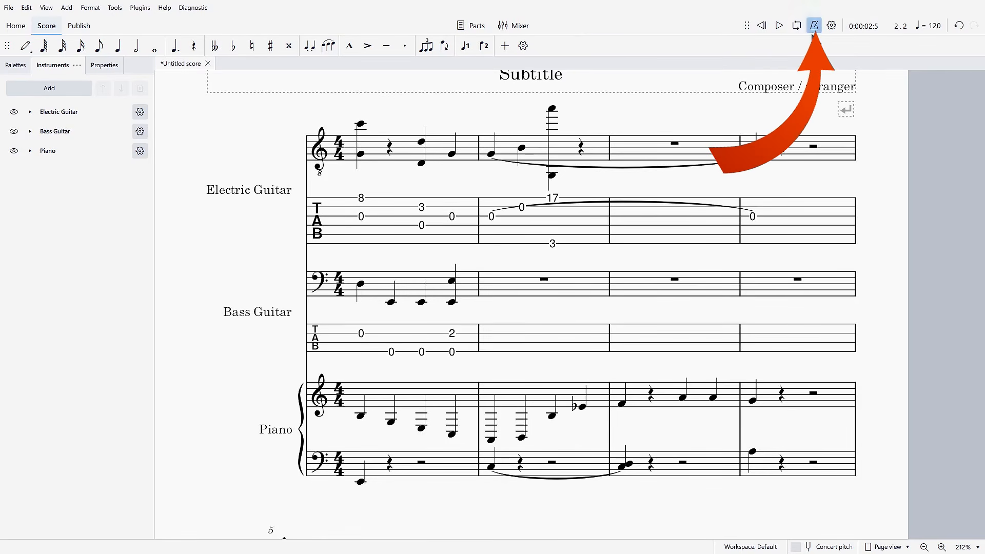
click(831, 26)
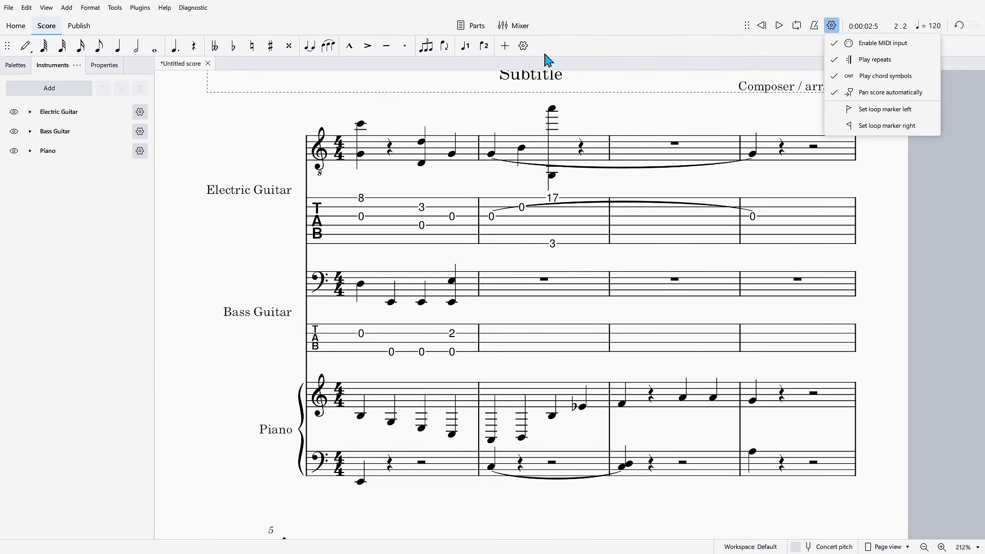
- Examine the symbols in the Guitar, Articulations and Text palettes, including the additional articulations
click(15, 66)
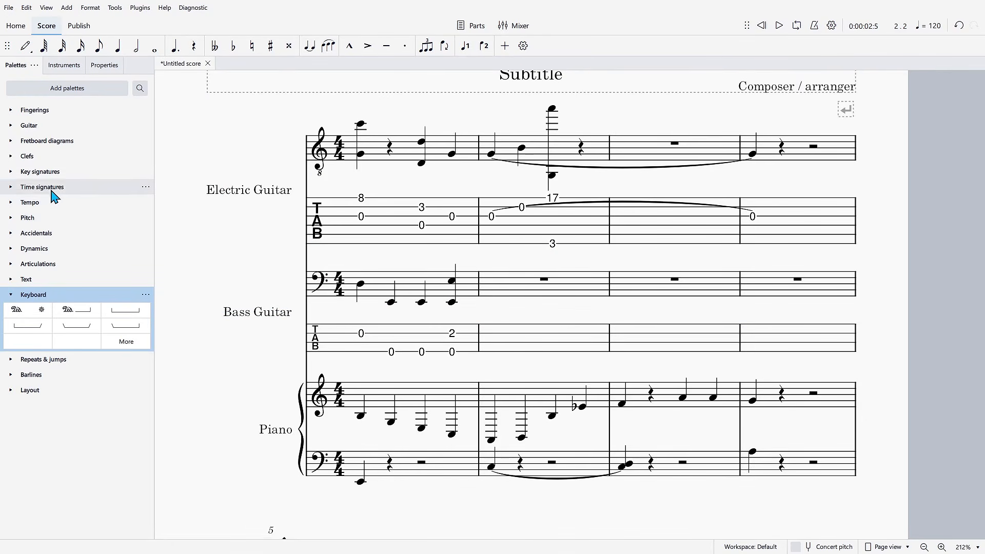
click(36, 126)
click(36, 126)
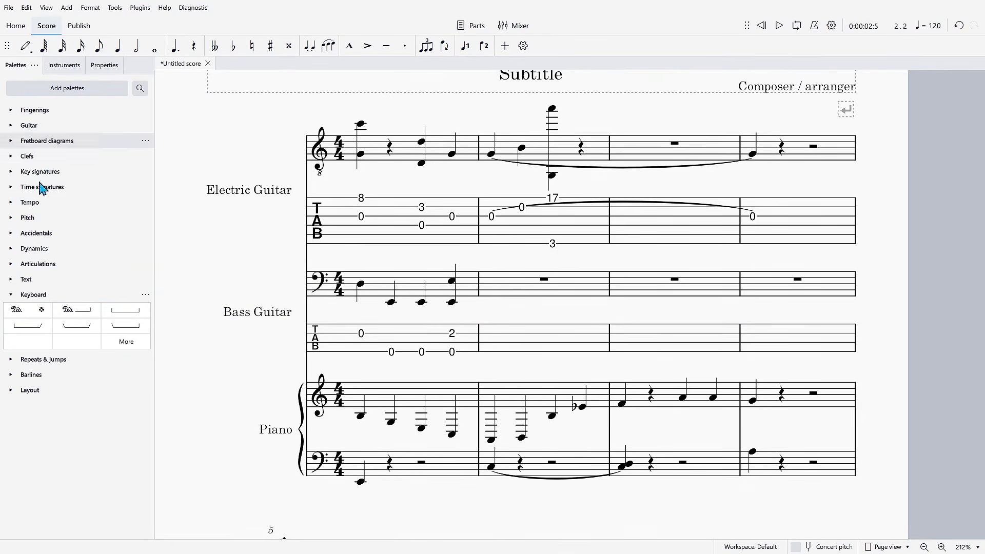
click(39, 270)
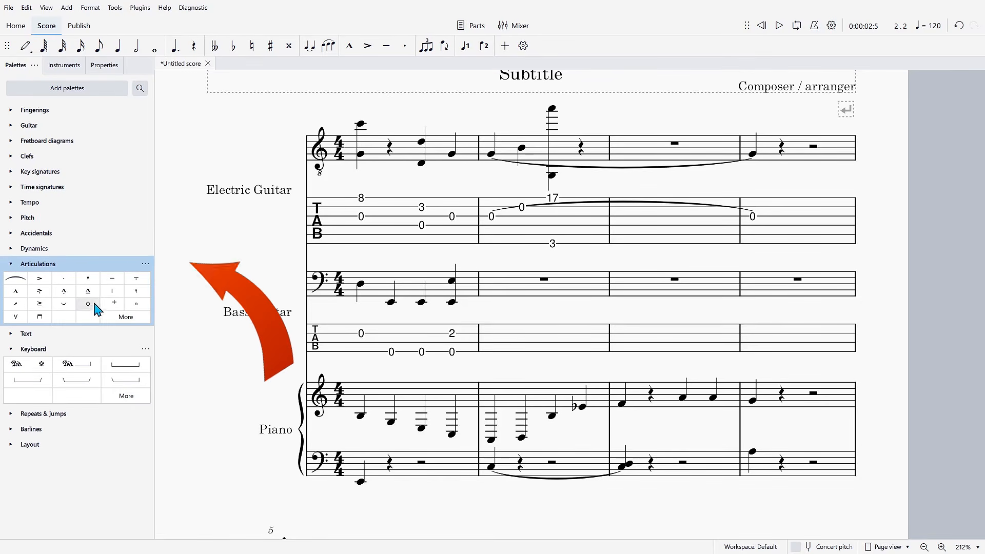
click(120, 322)
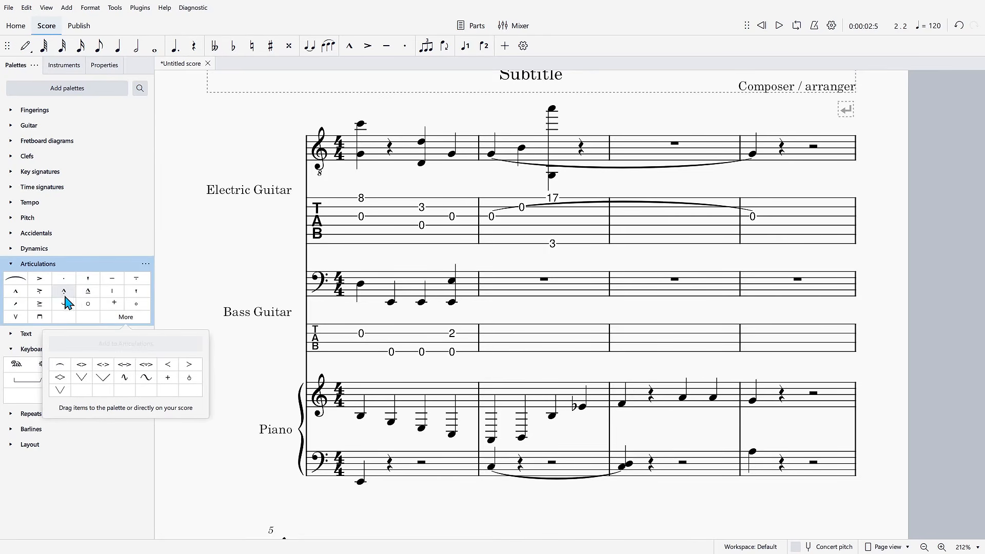
click(27, 269)
click(31, 279)
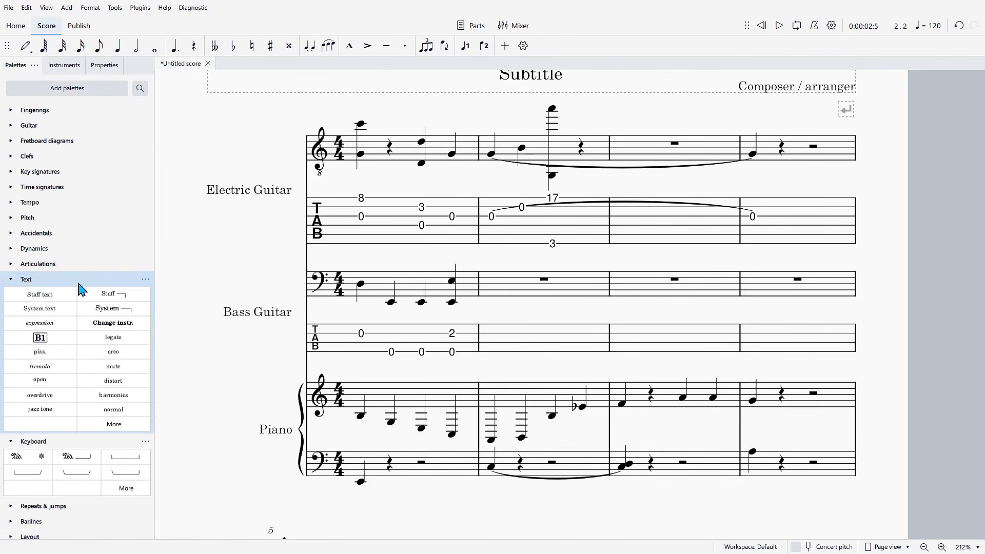
click(20, 279)
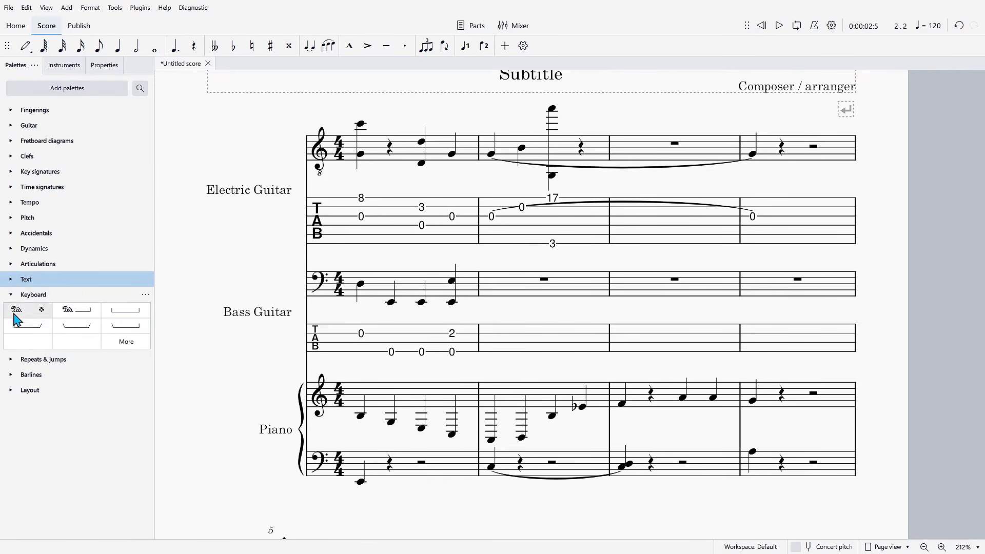
click(13, 294)
- Insert a final barline in measure 4 of the electric guitar, directly after the fret 0 note on beat 1
click(32, 326)
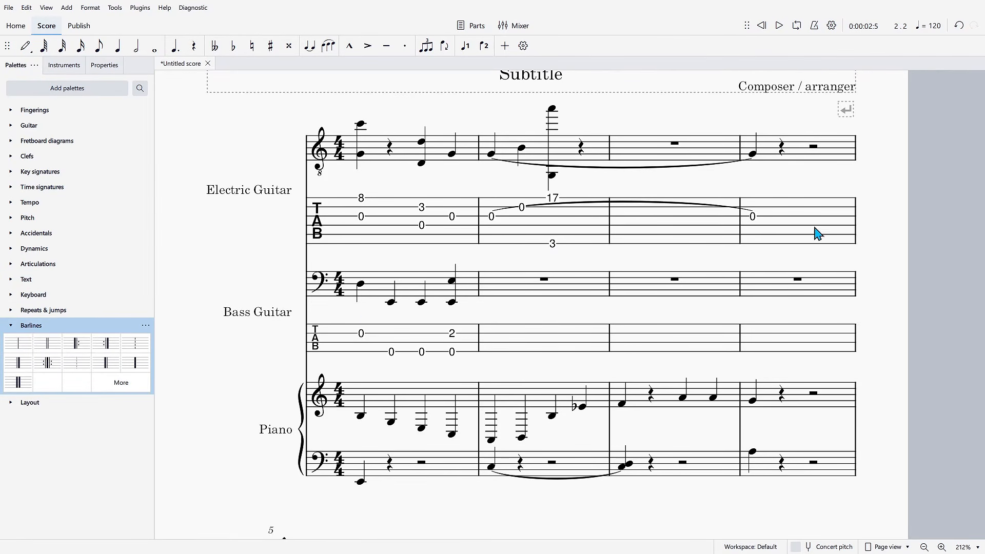
click(753, 216)
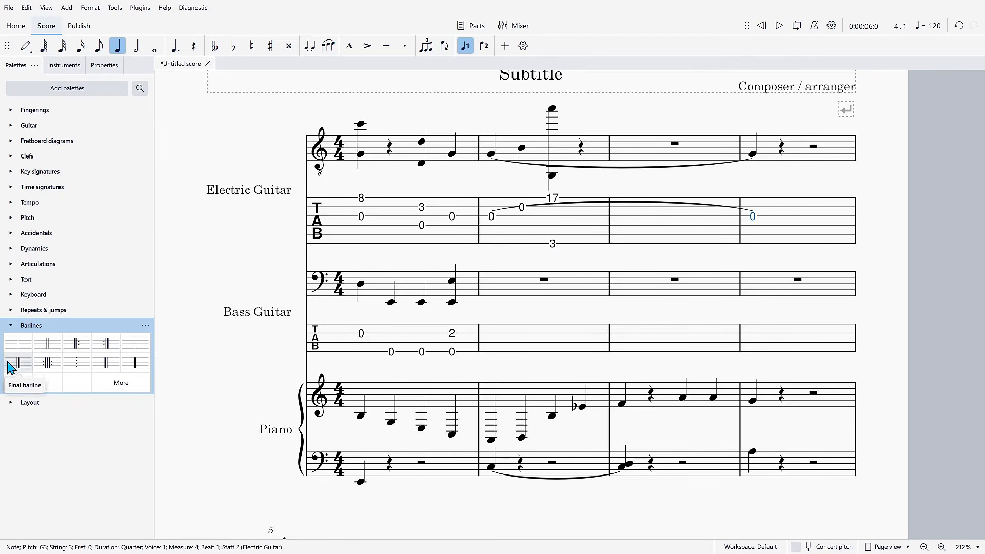
click(19, 364)
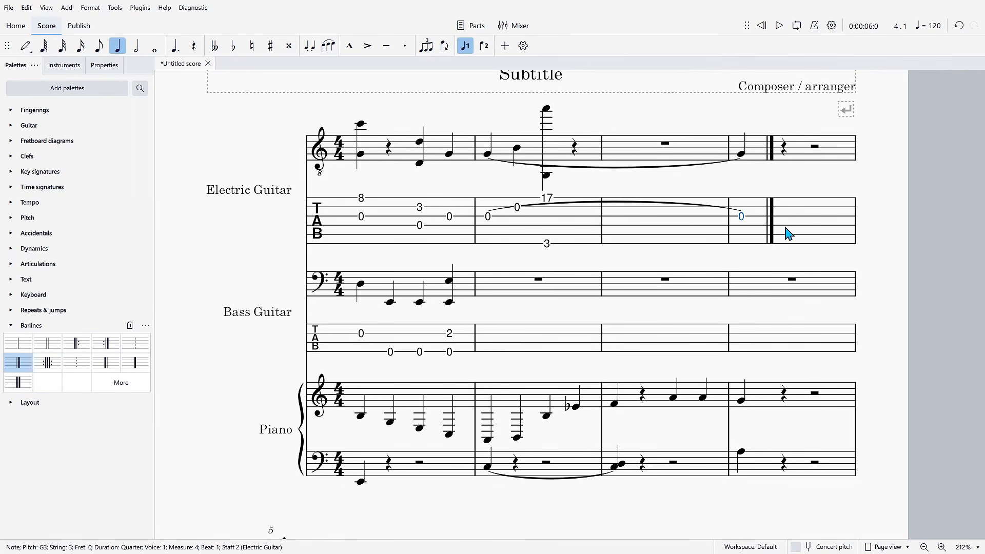
click(11, 324)
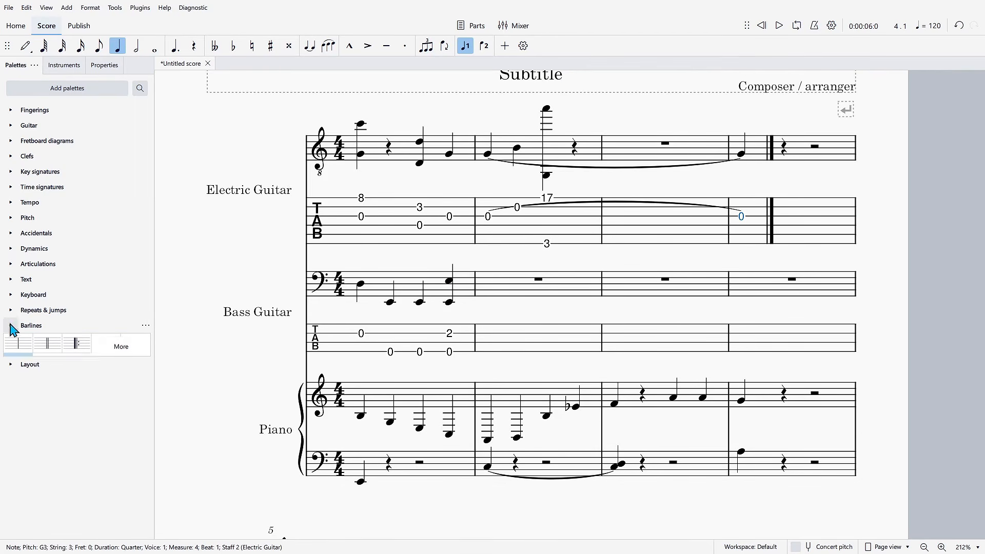
- Look through the Repeats & jumps symbols and remove the system break at the end of measure 4
click(11, 311)
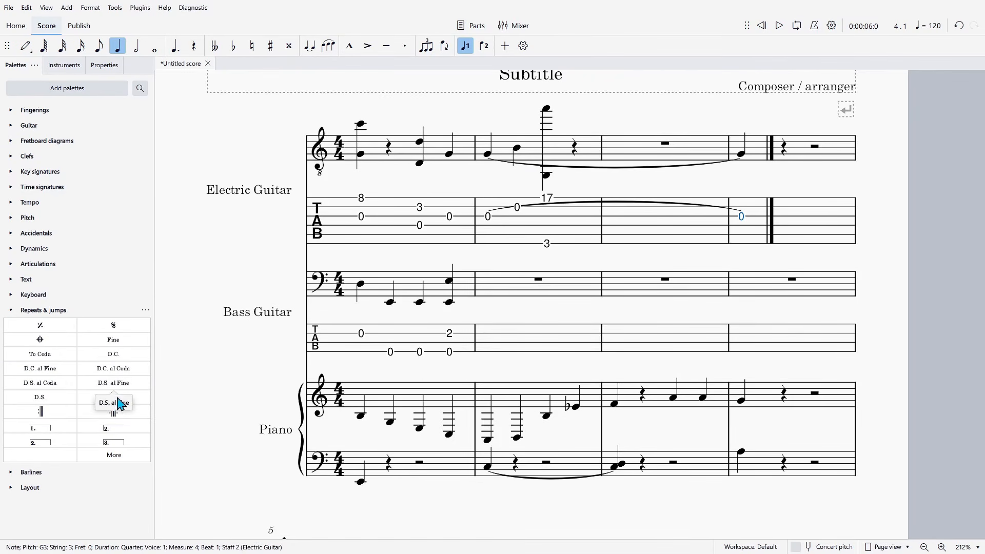
click(11, 311)
click(11, 341)
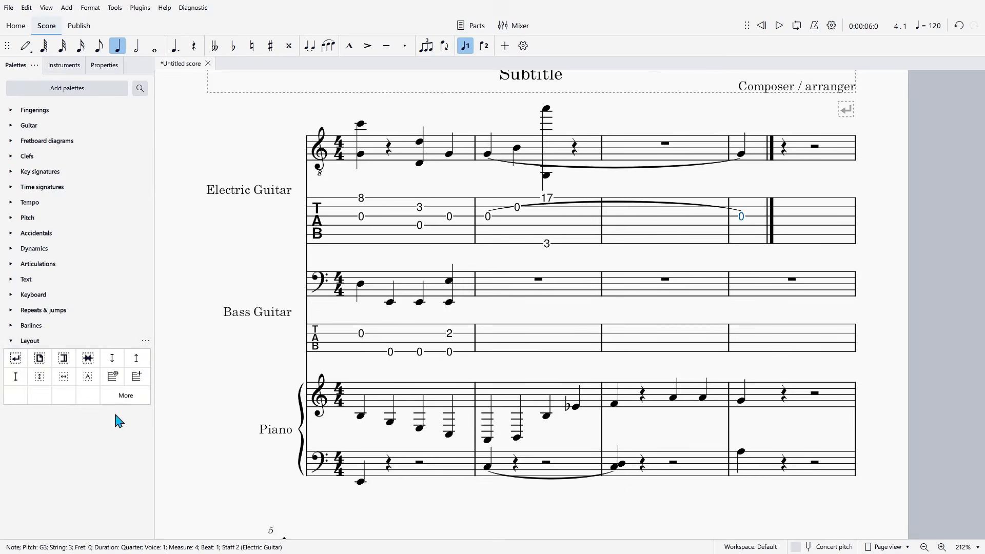
click(16, 360)
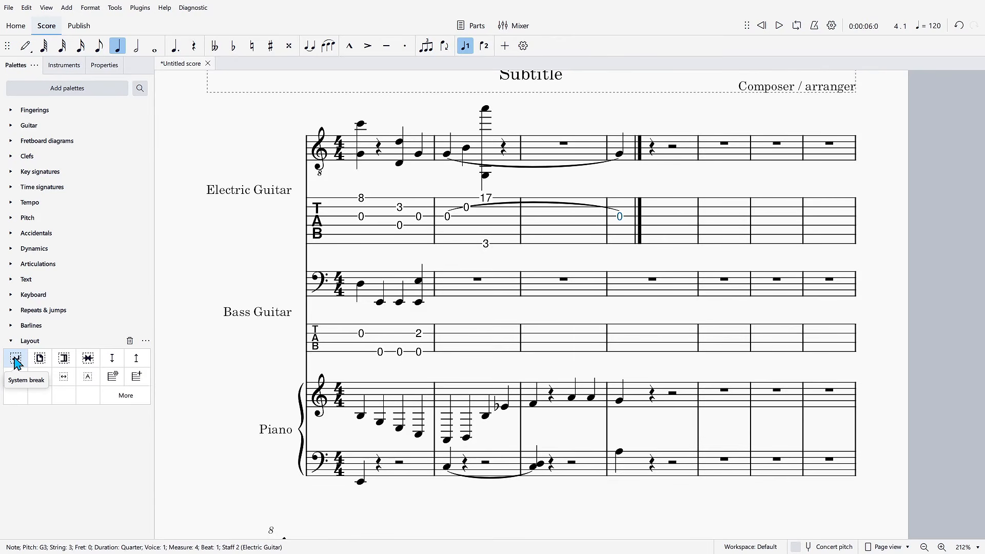
- View the appearance properties of measure 5 in the electric guitar's standard staff and the list of instruments
click(707, 159)
drag(727, 158, 751, 187)
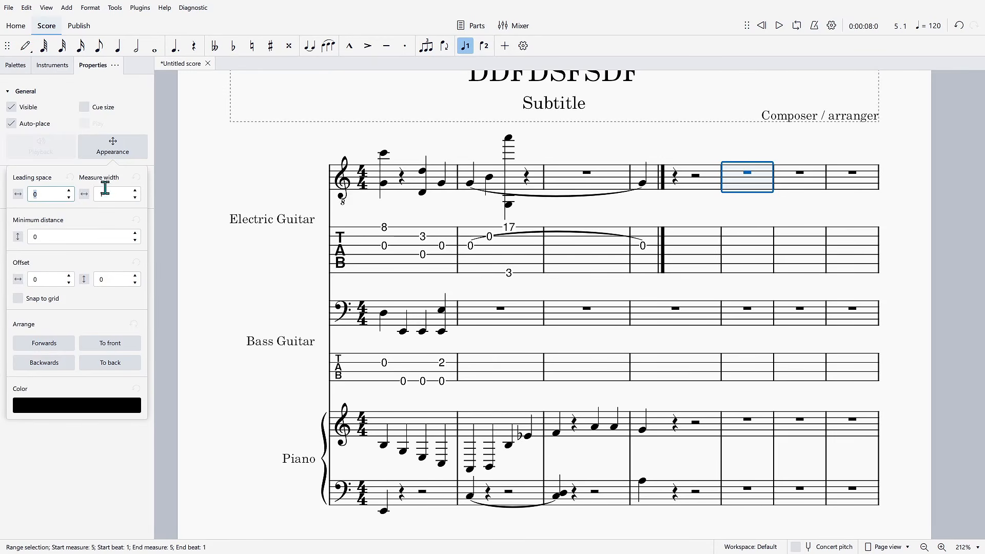
click(112, 147)
click(52, 65)
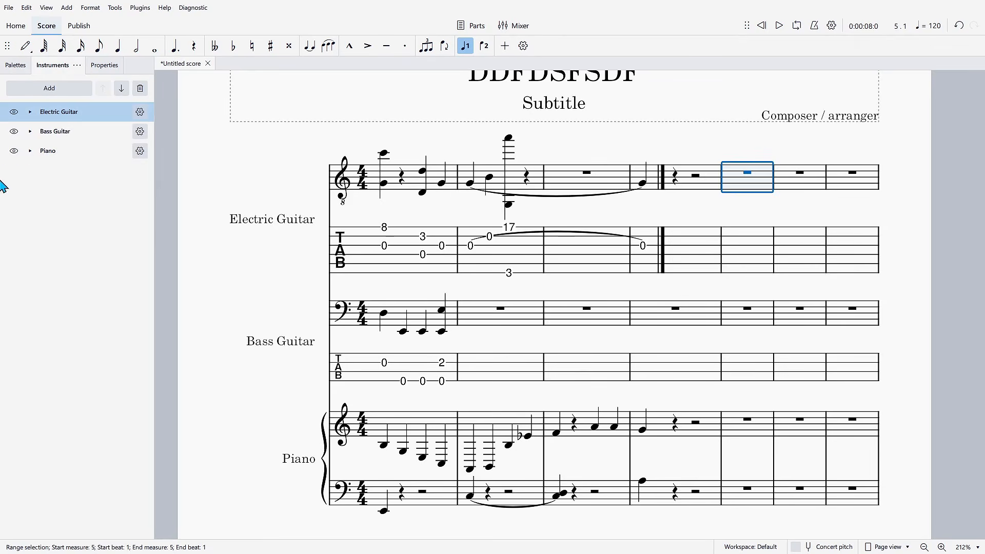
click(102, 65)
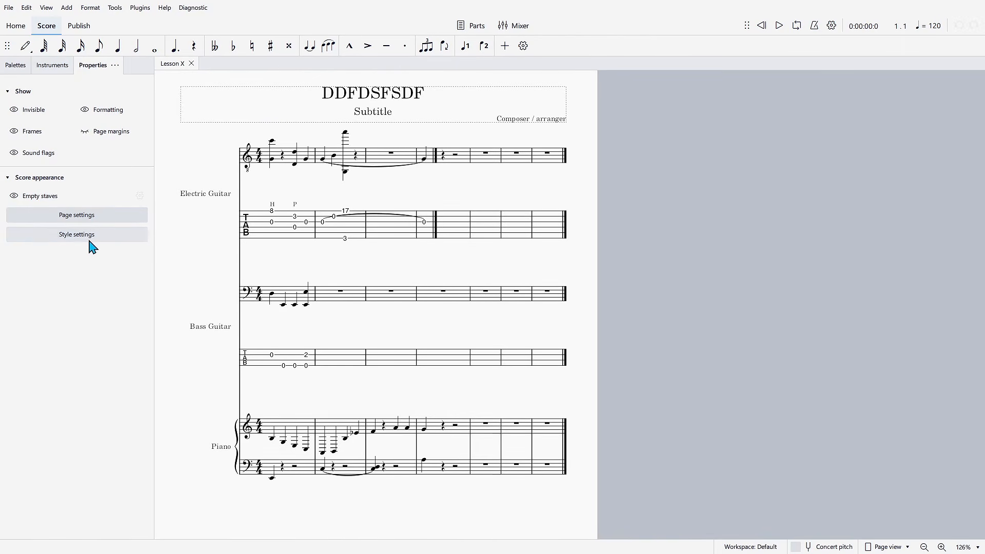
- Review the page settings and the style settings of the Lesson X score without changing them
click(81, 222)
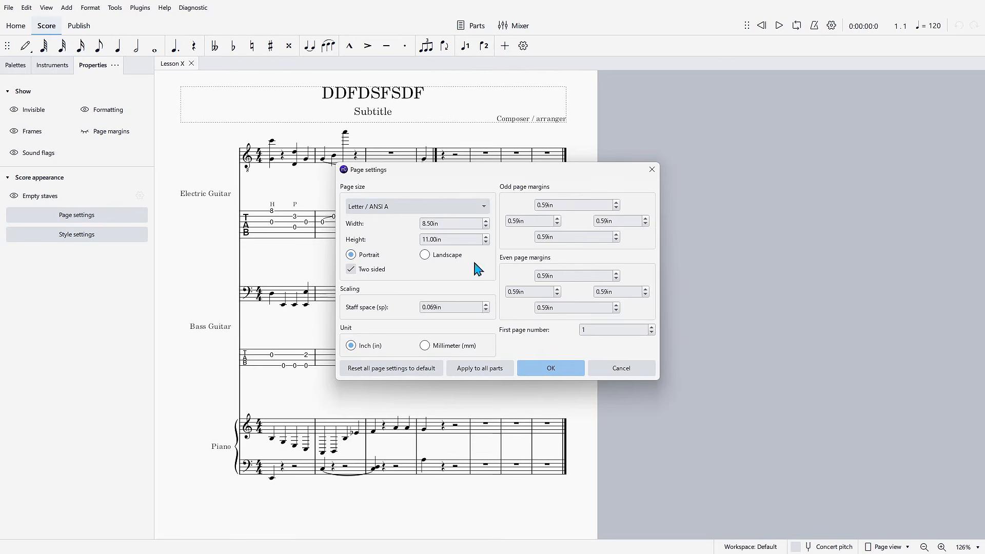
click(603, 368)
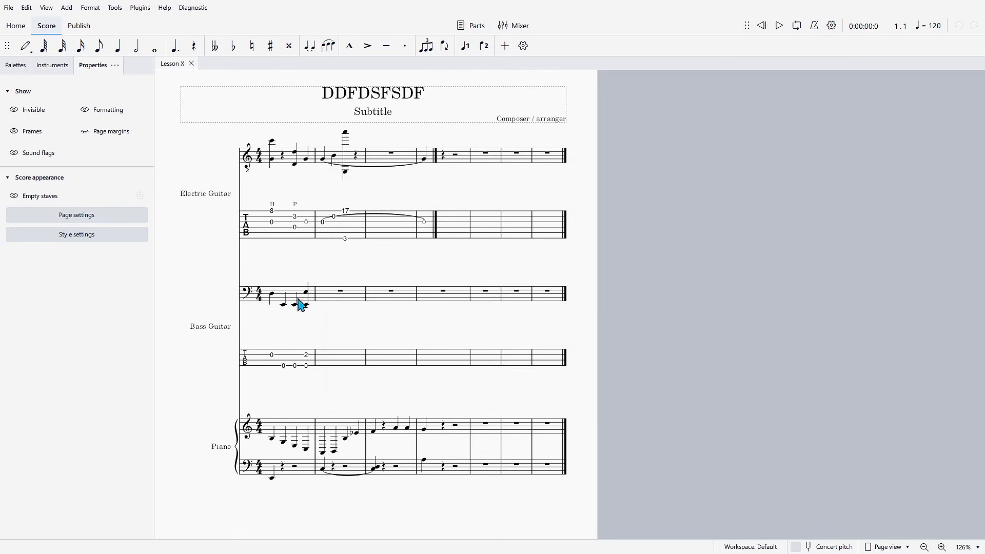
click(78, 236)
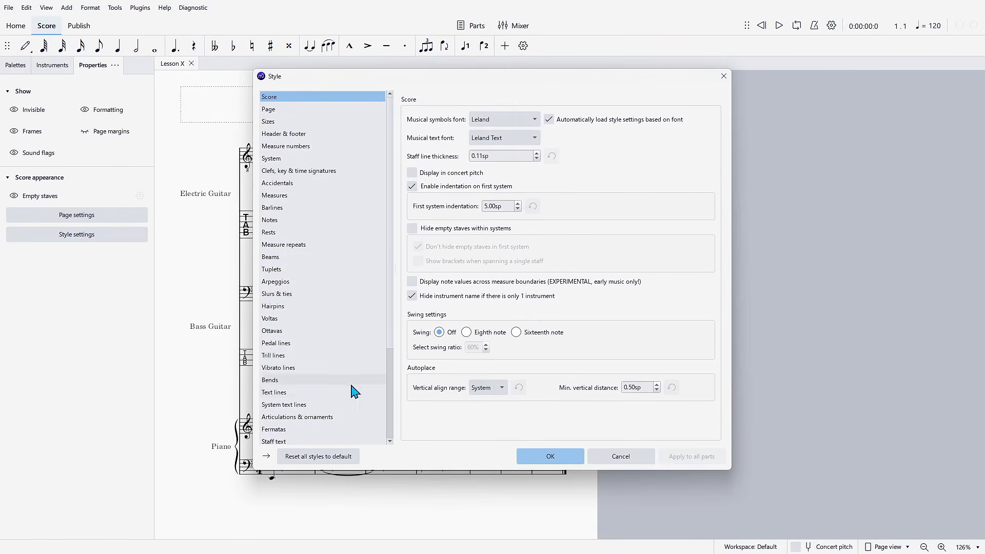
scroll(385, 369, down, 3)
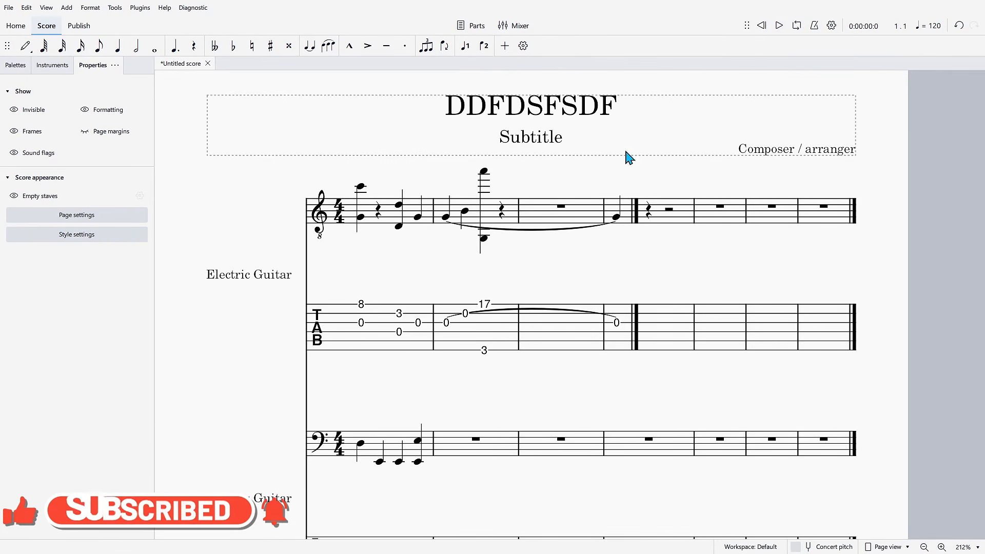
key(space)
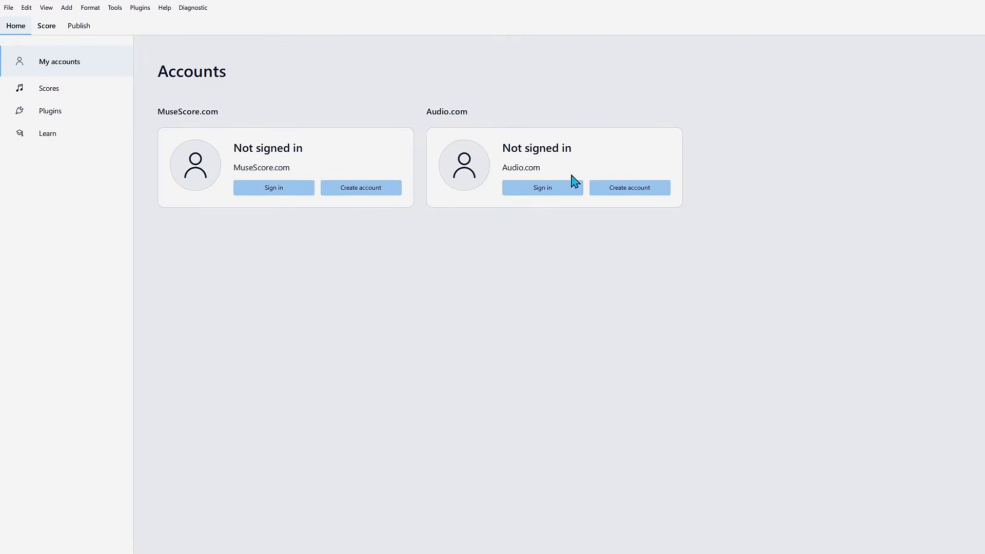
- Look through the Scores and Plugins pages of the home section and browse the Get started videos on the Learn page
click(77, 93)
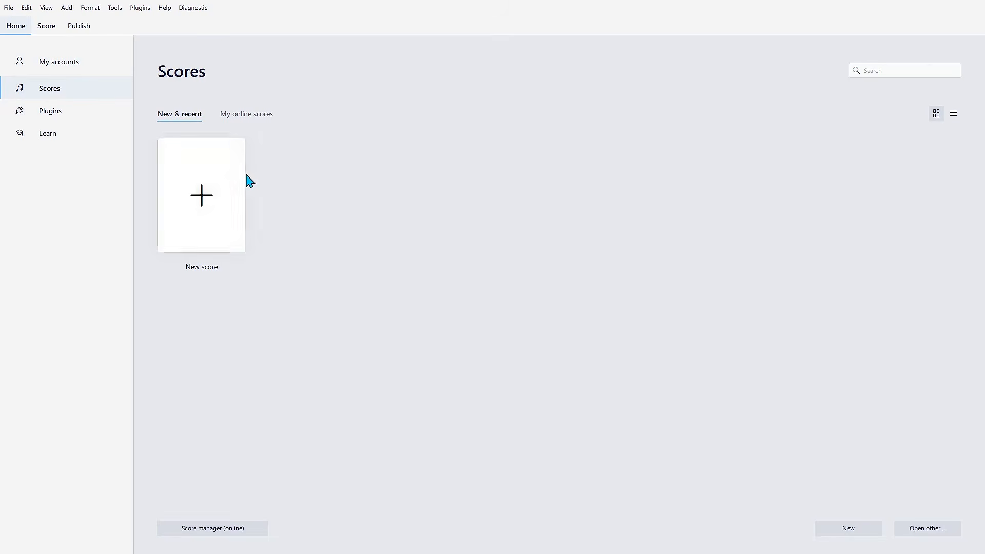
click(65, 114)
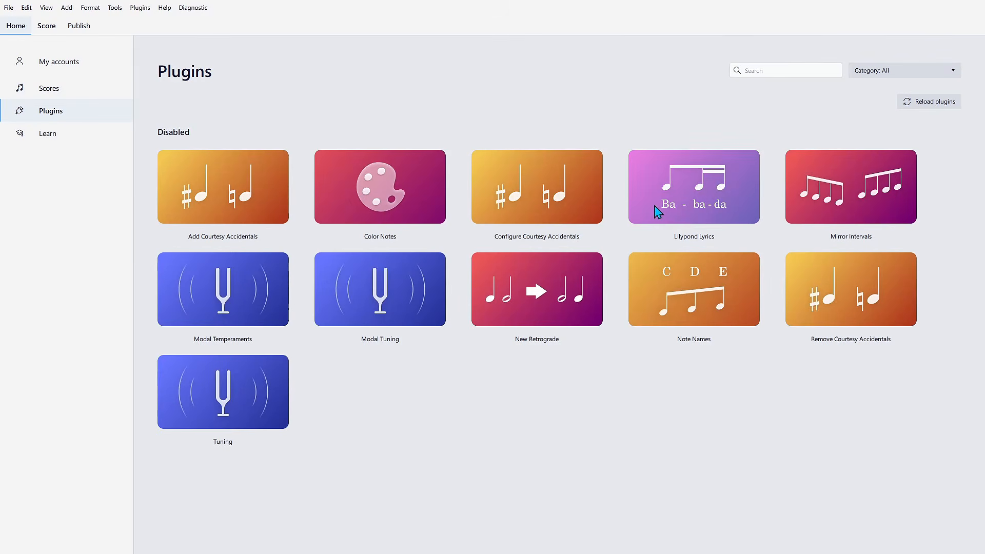
click(45, 138)
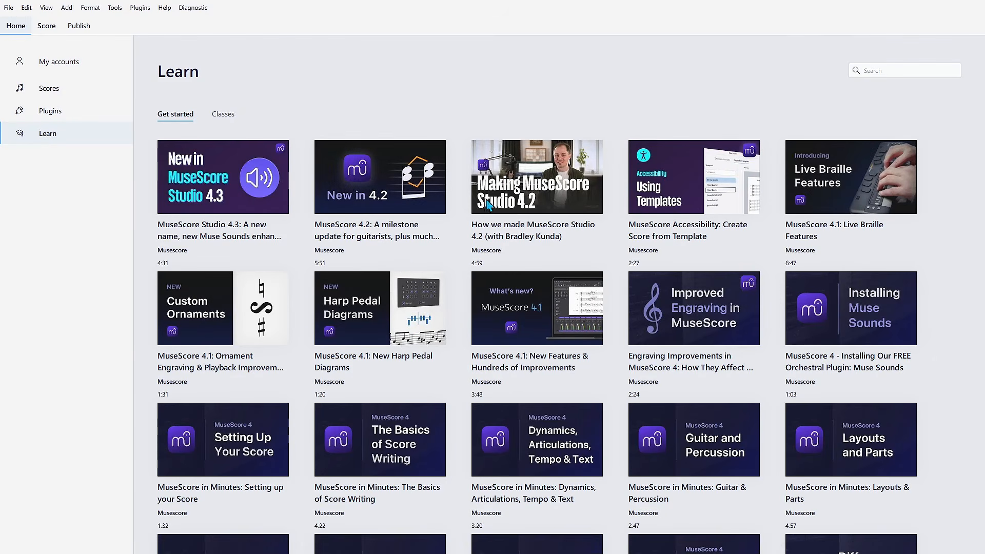
scroll(834, 200, down, 4)
scroll(886, 227, up, 4)
- Search the Learn videos for "fgdfdgfgfd"
click(872, 67)
text(fgdfdgfgfd)
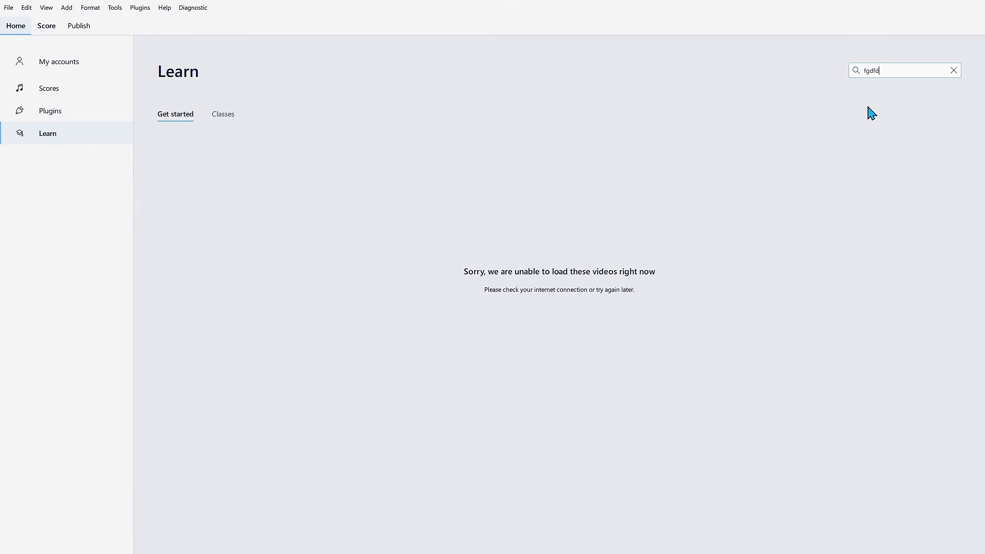
scroll(656, 292, down, 3)
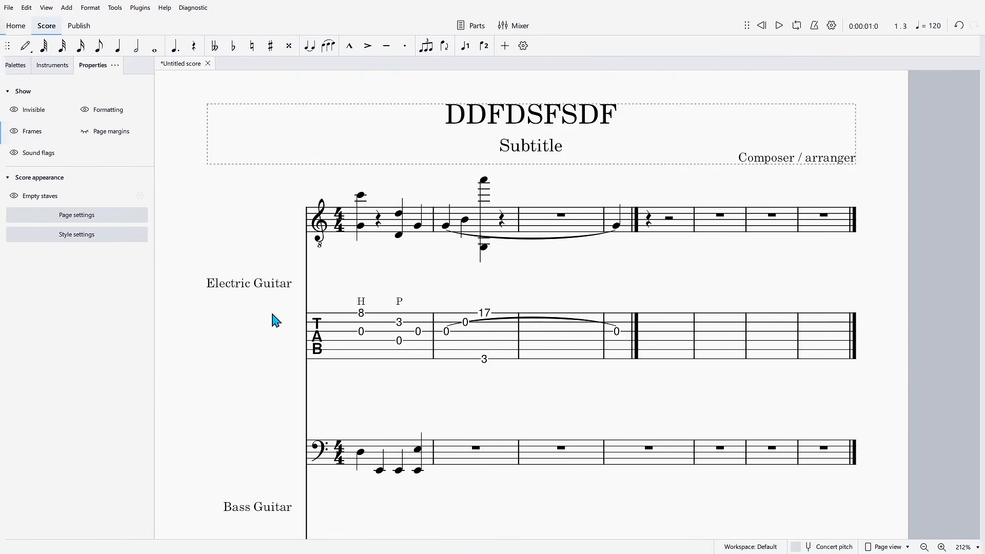
- Save the untitled score to the computer as a MuseScore file named Lesson X in the Scores folder
click(9, 7)
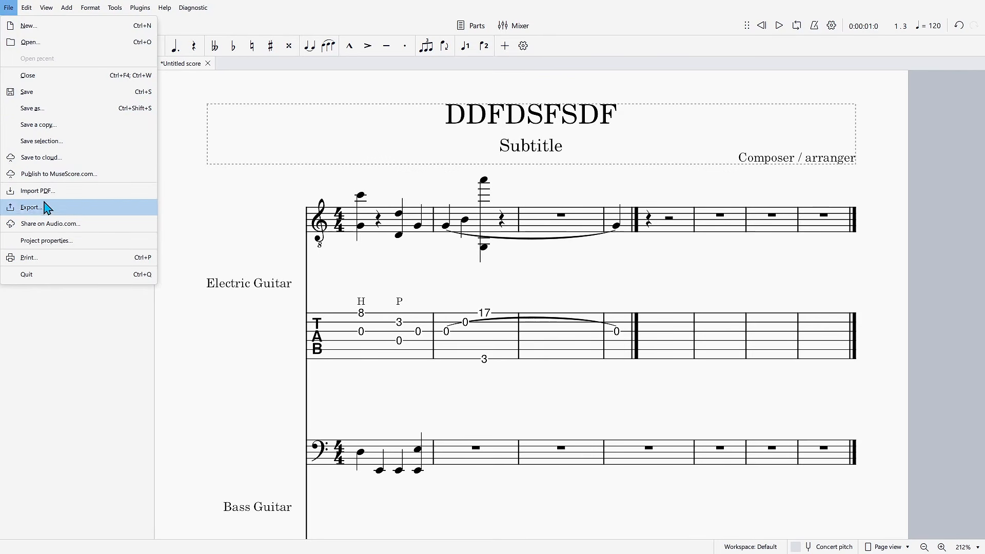
click(58, 109)
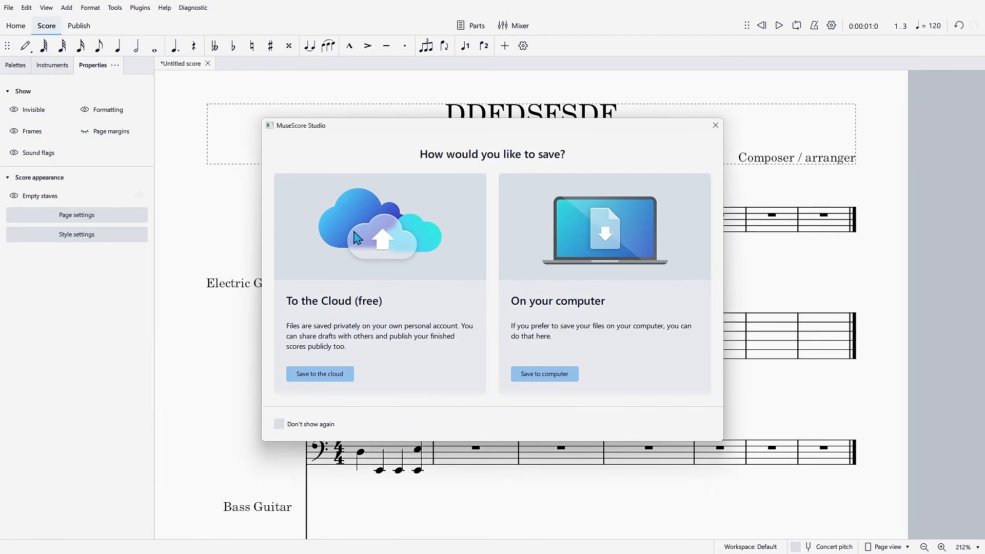
click(542, 376)
text(Lesson X)
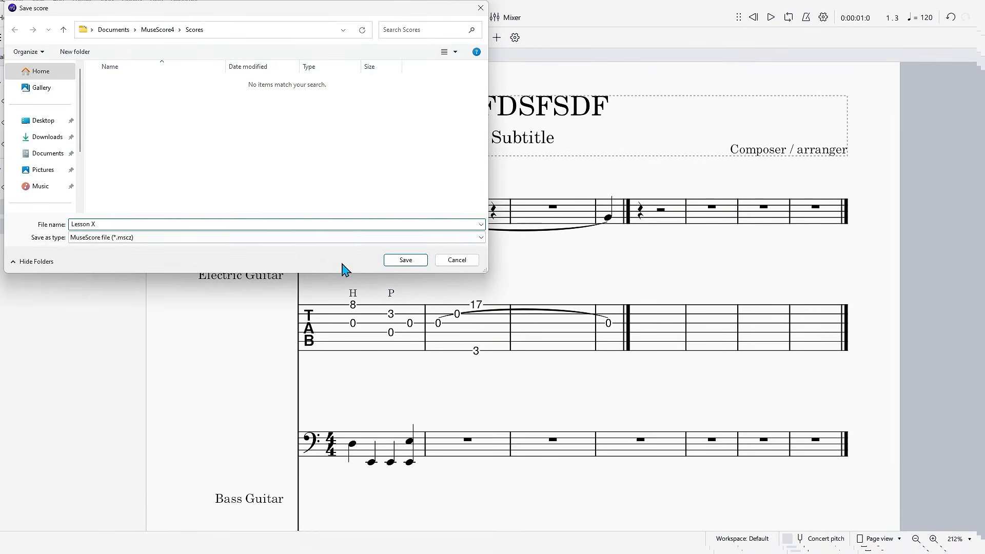
click(389, 262)
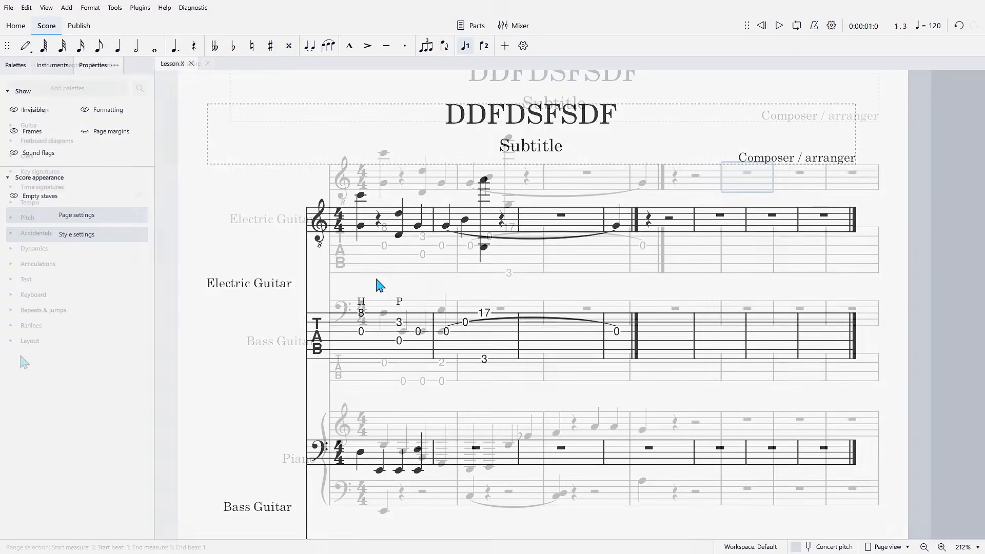